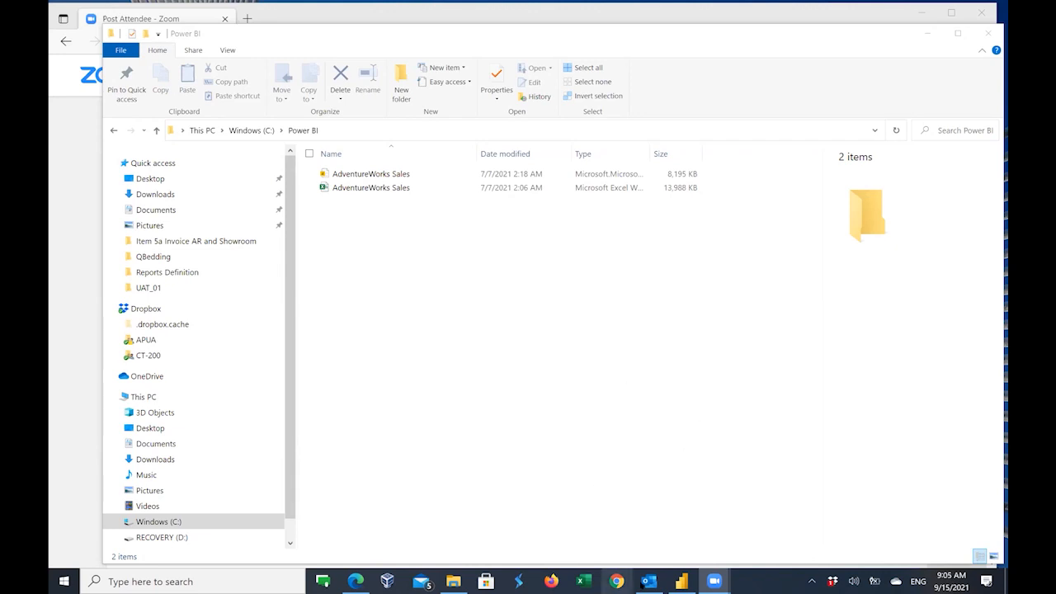
Step: Switch to the AdventureWorks Sales report in Power BI Desktop and cross-highlight the visuals by Specialty Bike Shop under Components
{"action": "left_click", "coordinate": [682, 584]}
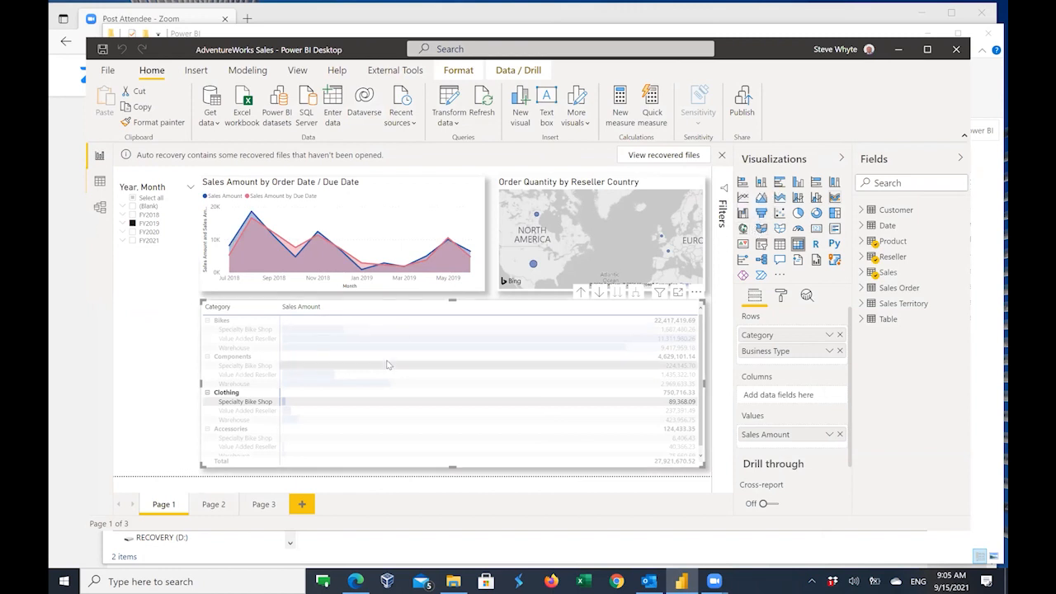
{"action": "left_click", "coordinate": [337, 365]}
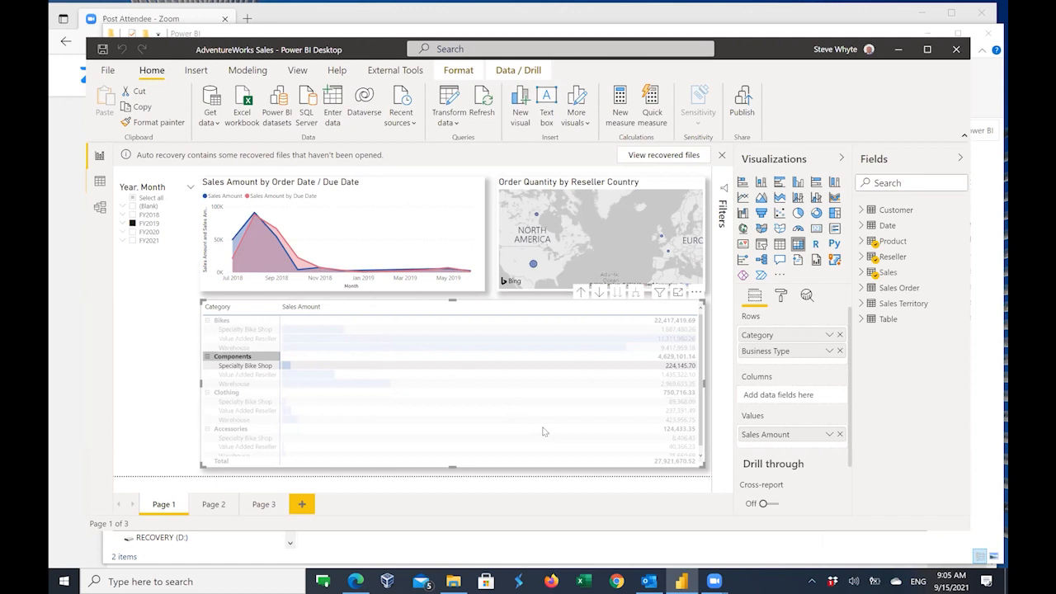
{"action": "mouse_move", "coordinate": [543, 430]}
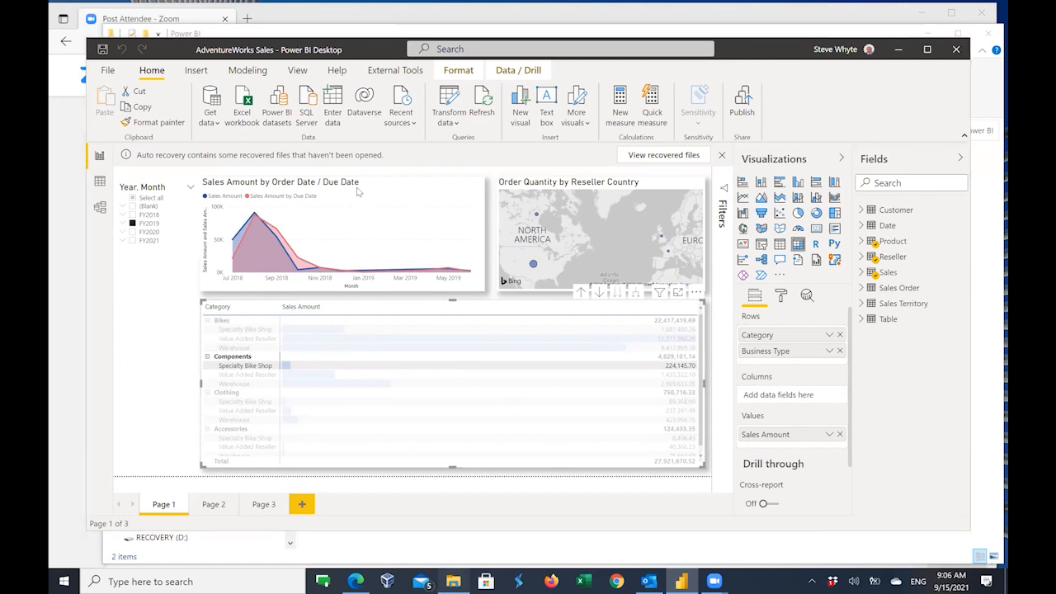
Step: Open the AdventureWorks Sales Excel workbook from the Power BI folder, dismiss Document Recovery, and show the Sales Territory_data sheet
{"action": "key", "text": "alt+Tab"}
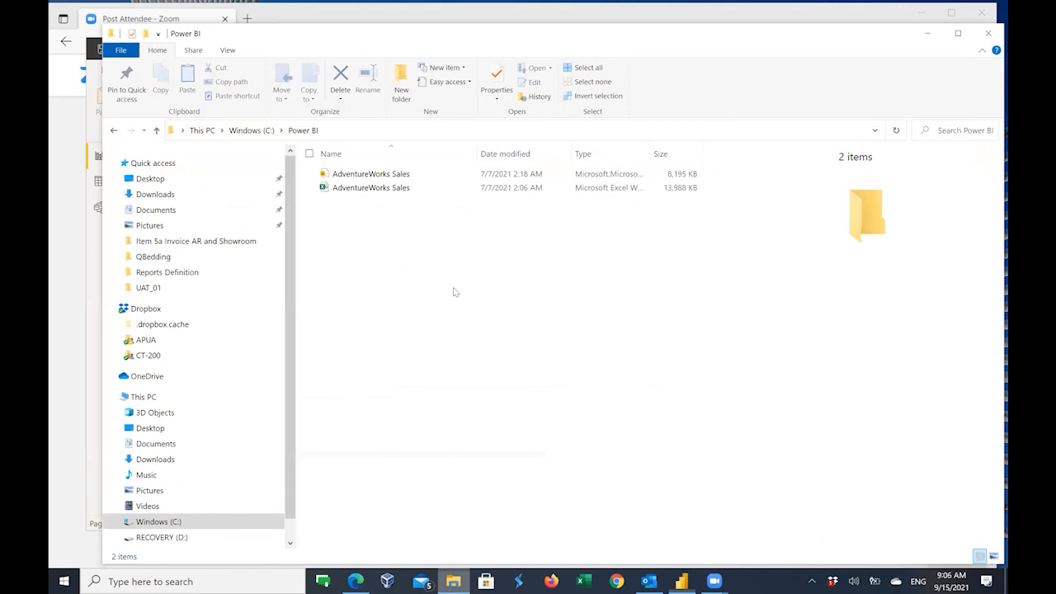
{"action": "key", "text": "Down"}
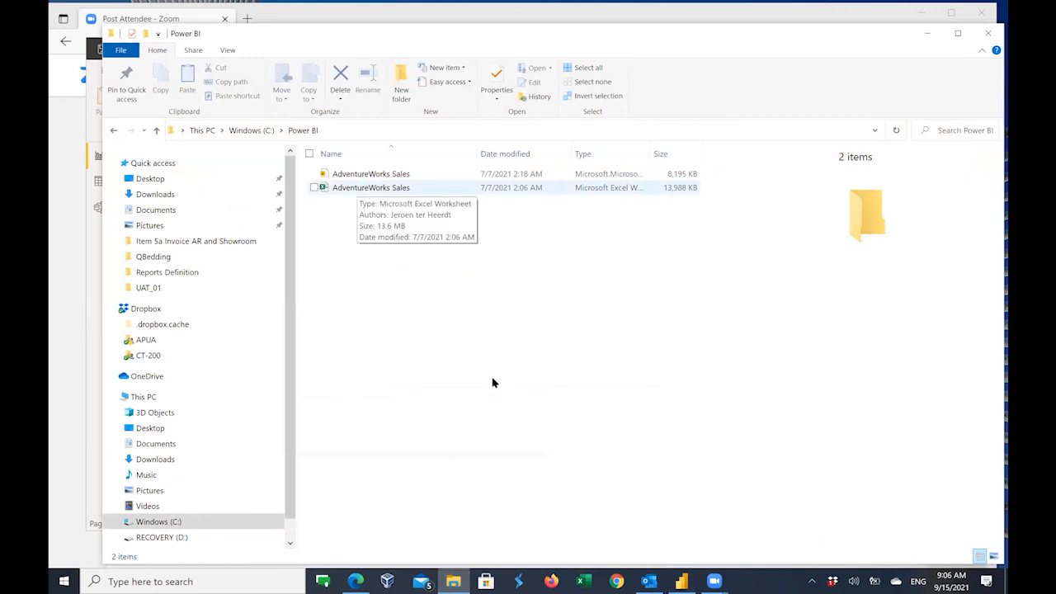
{"action": "key", "text": "Return"}
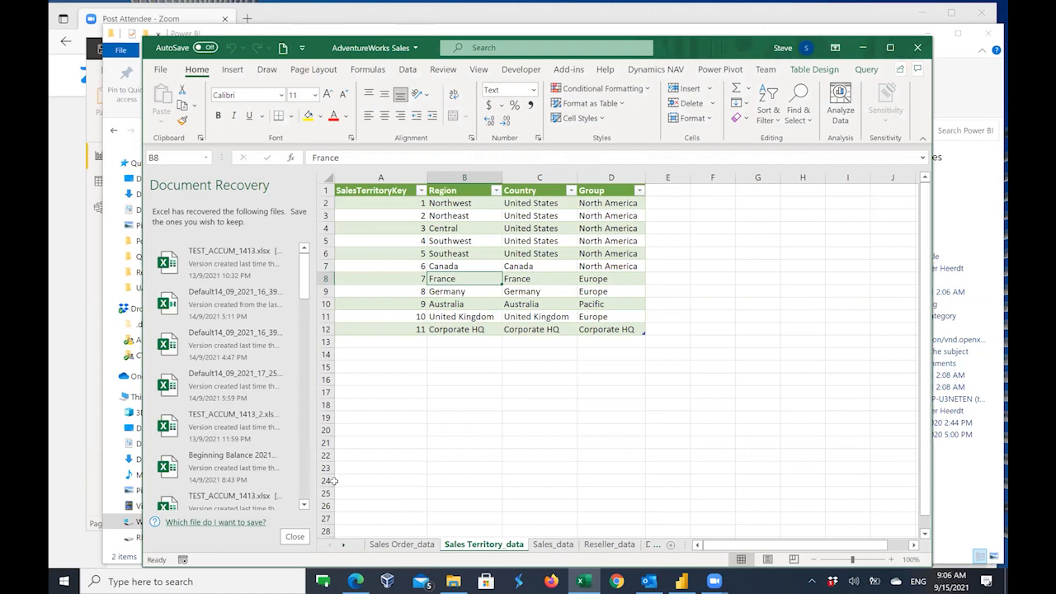
{"action": "left_click", "coordinate": [294, 537]}
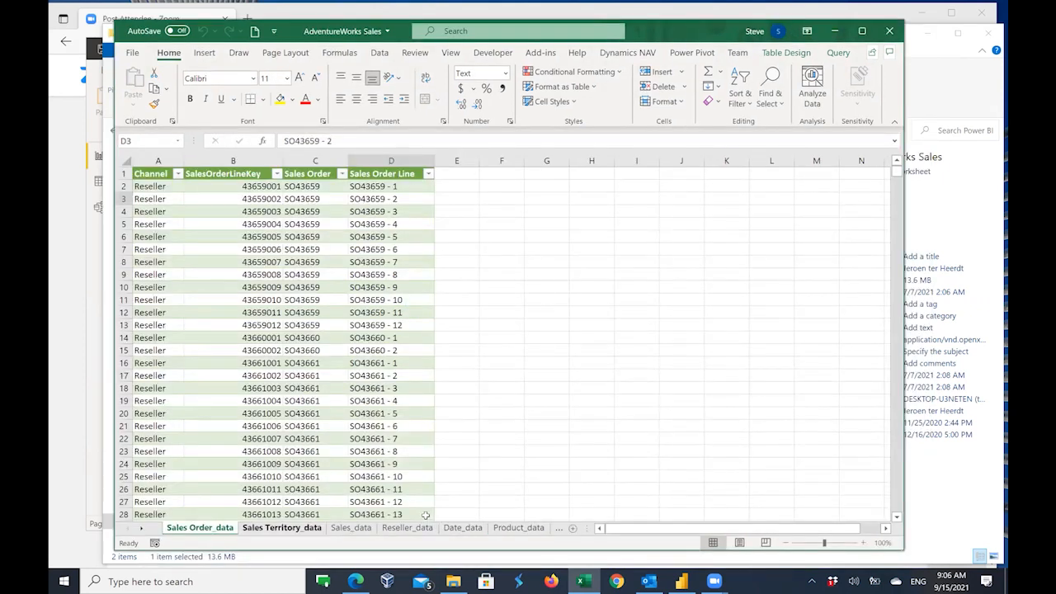
{"action": "key", "text": "ctrl+Page_Down"}
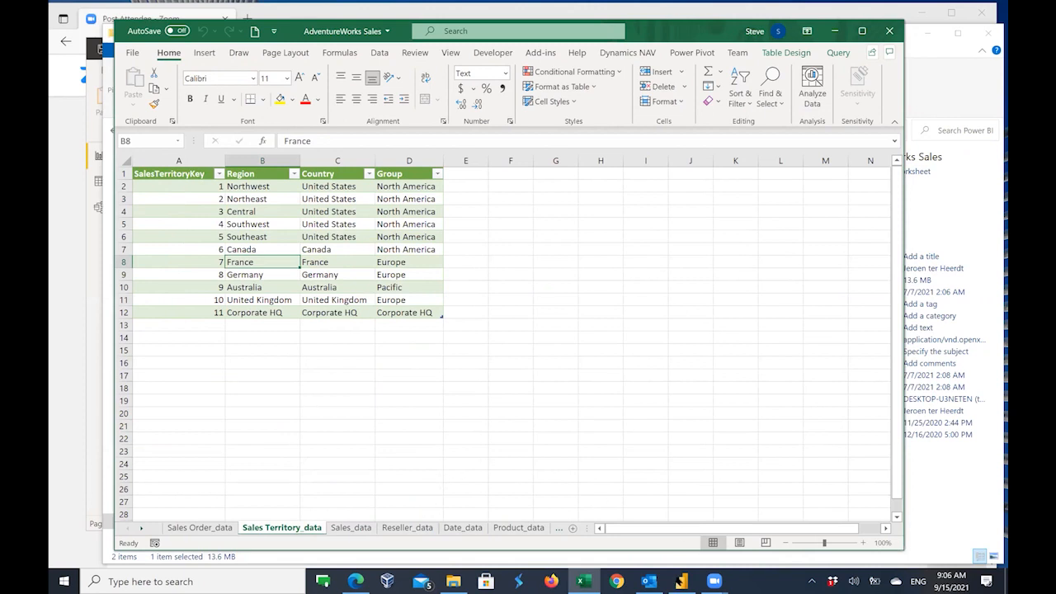
Step: Switch to the Power BI report, cross-highlight the visuals by Specialty Bike Shop under Clothing, and return to the Excel workbook
{"action": "mouse_move", "coordinate": [680, 581]}
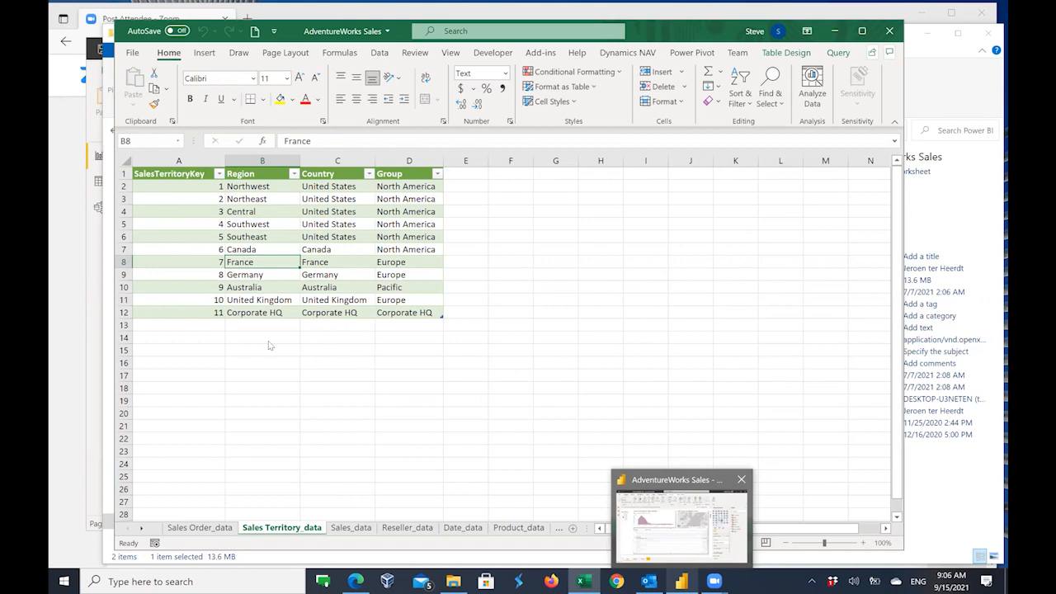
{"action": "key", "text": "alt+Tab"}
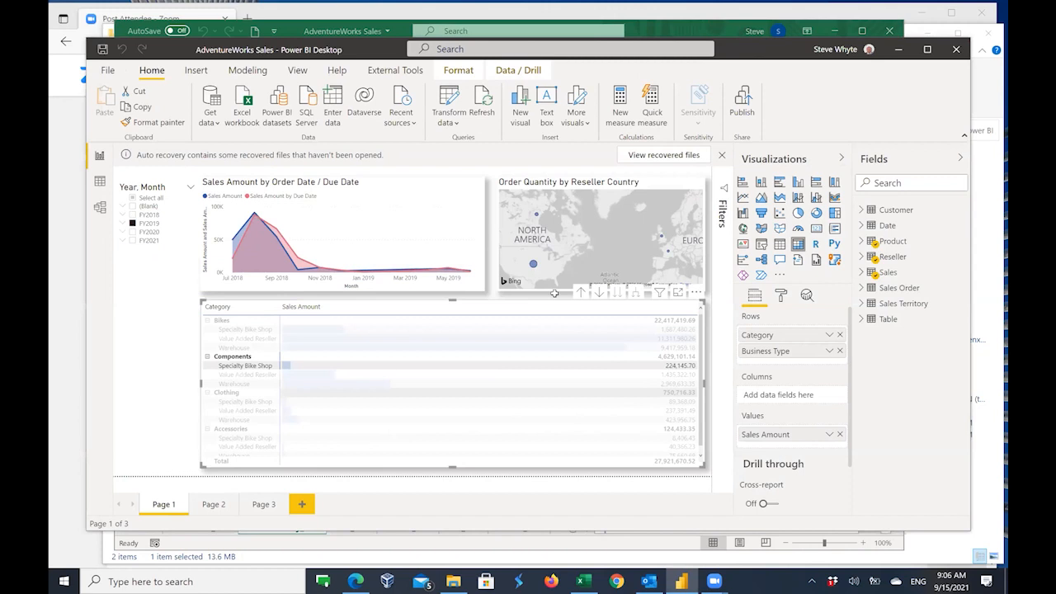
{"action": "left_click", "coordinate": [245, 401]}
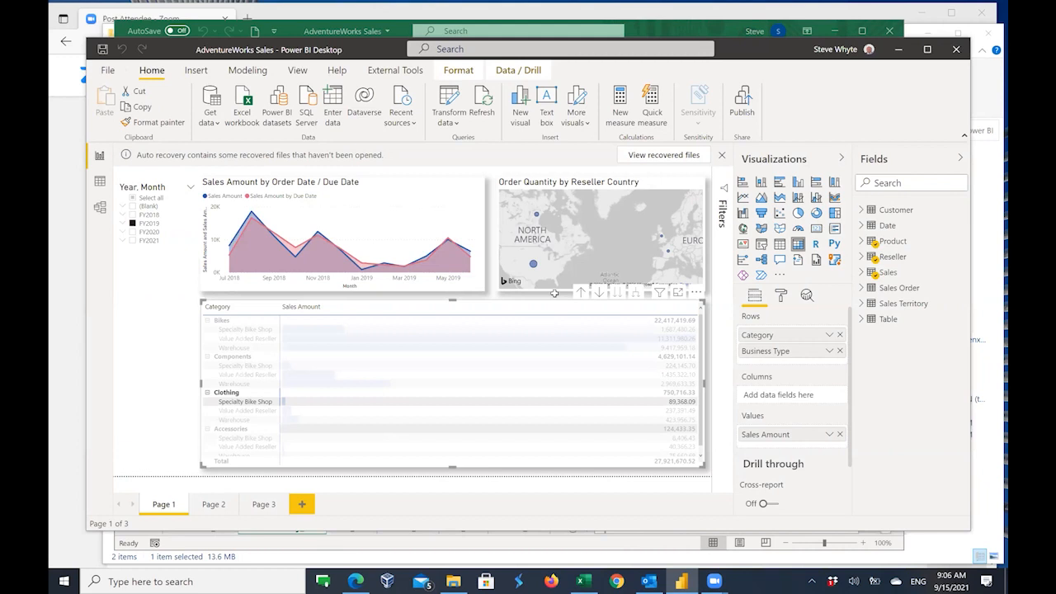
{"action": "left_click", "coordinate": [899, 49]}
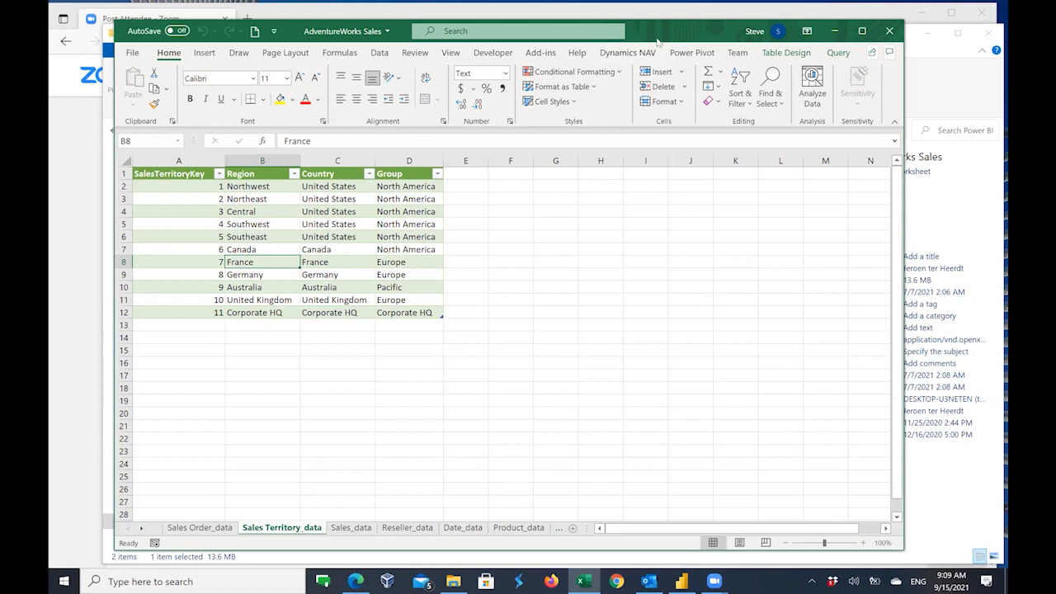
Step: Examine the Sales_data and Sales Order_data sheets, including the filter options of the Channel column
{"action": "left_click_drag", "start_coordinate": [657, 42], "coordinate": [651, 41]}
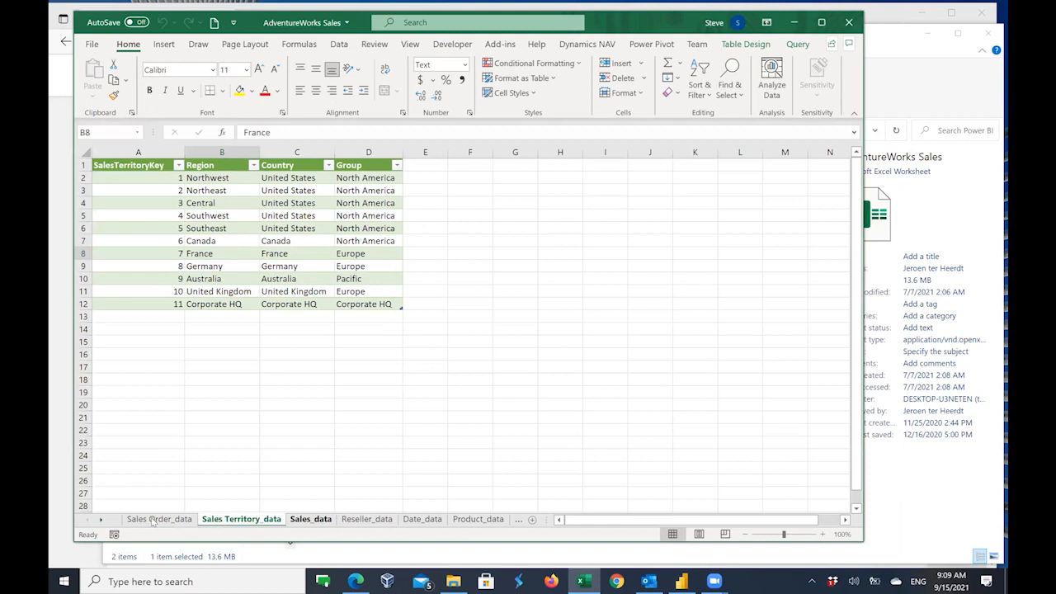
{"action": "key", "text": "ctrl+Page_Down"}
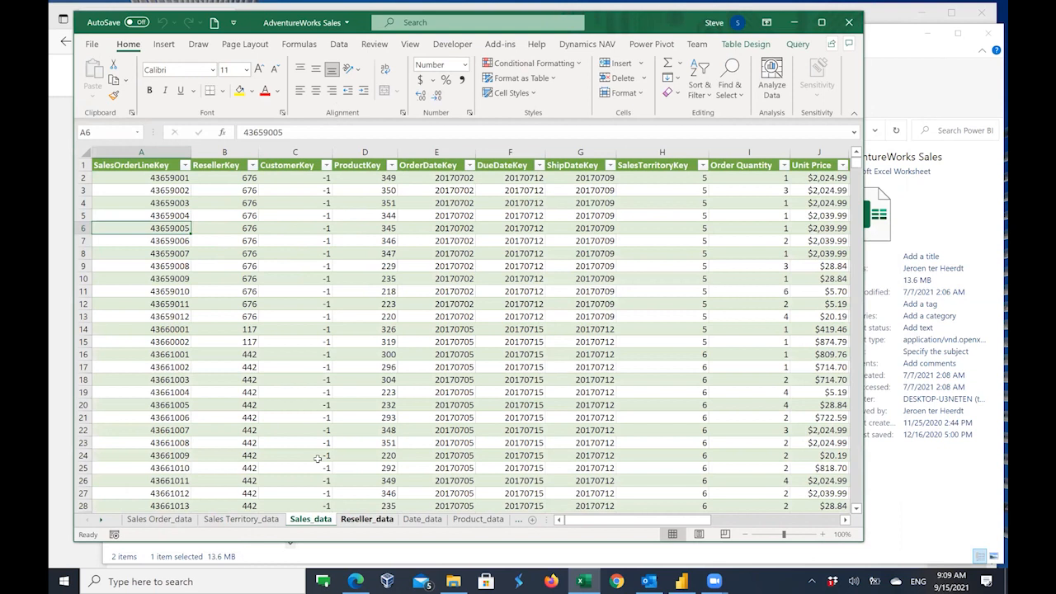
{"action": "key", "text": "ctrl+Page_Up"}
{"action": "key", "text": "ctrl+Page_Up"}
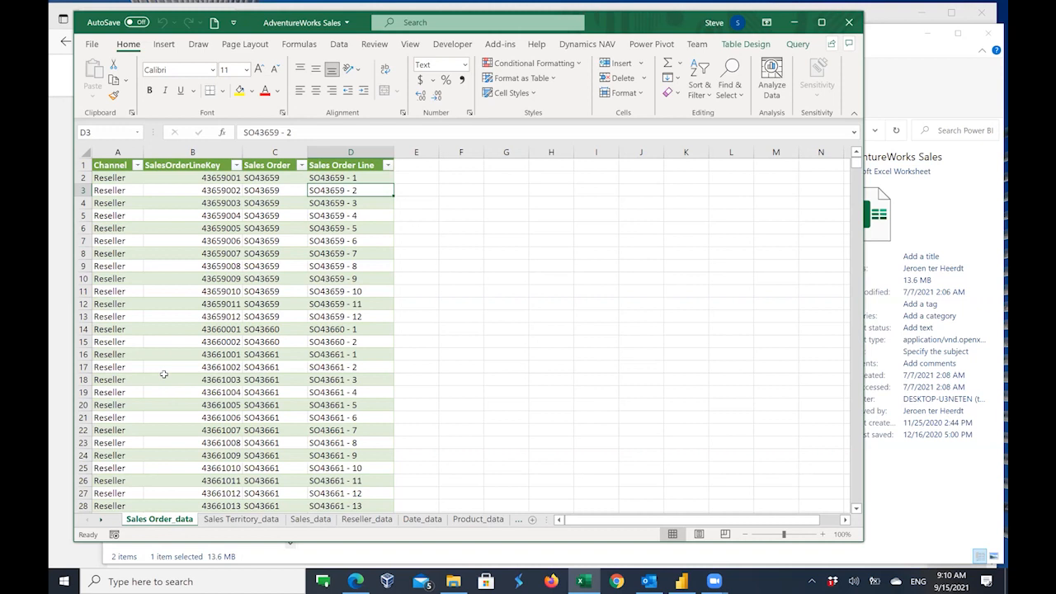
{"action": "scroll", "coordinate": [164, 375], "scroll_direction": "down", "scroll_amount": 1}
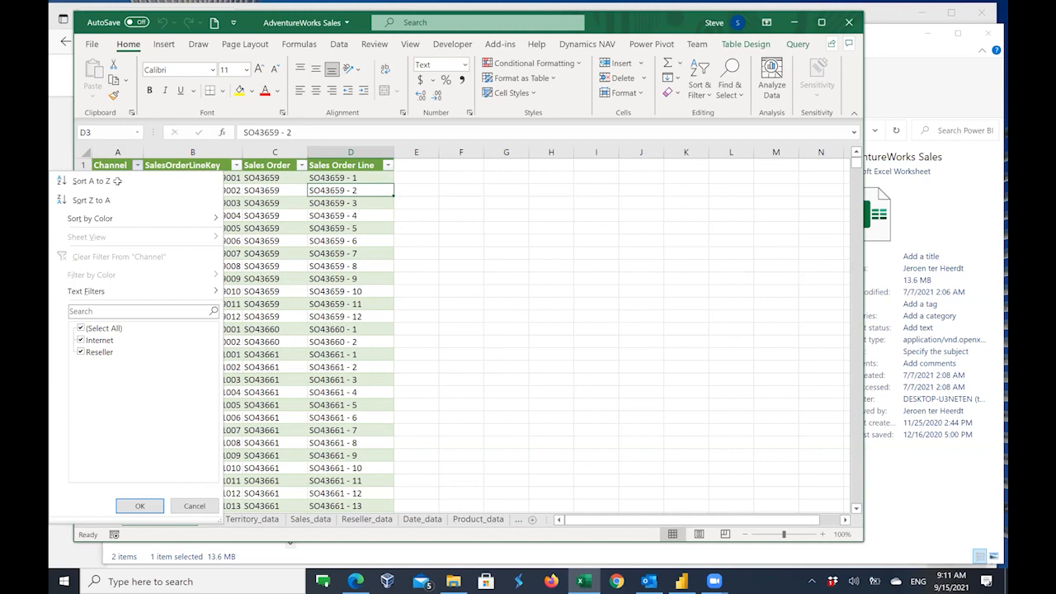
{"action": "key", "text": "Escape"}
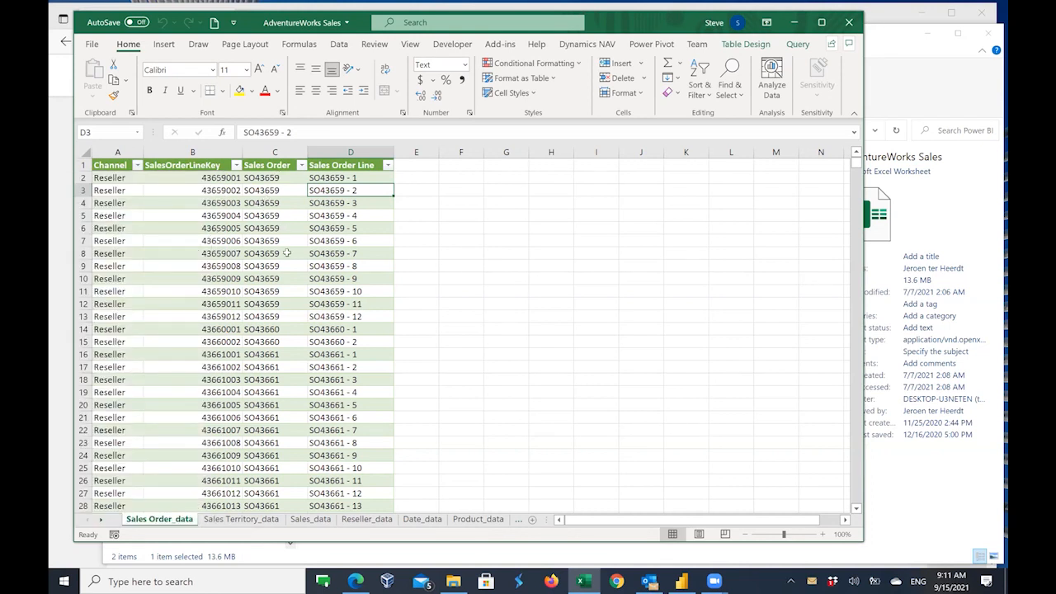
{"action": "left_click", "coordinate": [339, 232]}
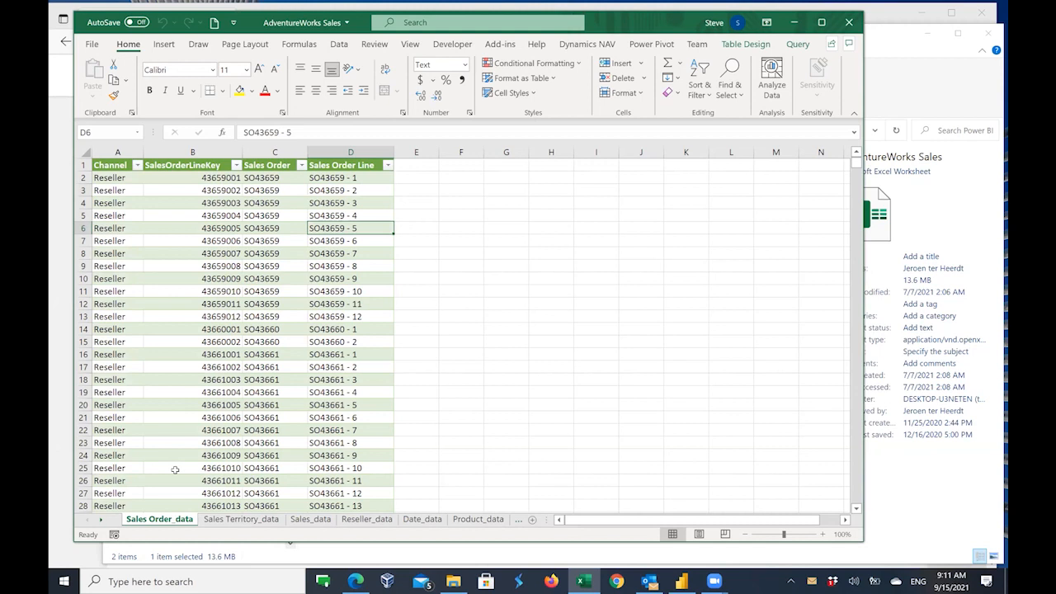
Step: Examine the Region and Country columns on the Sales Territory_data sheet
{"action": "left_click", "coordinate": [227, 520]}
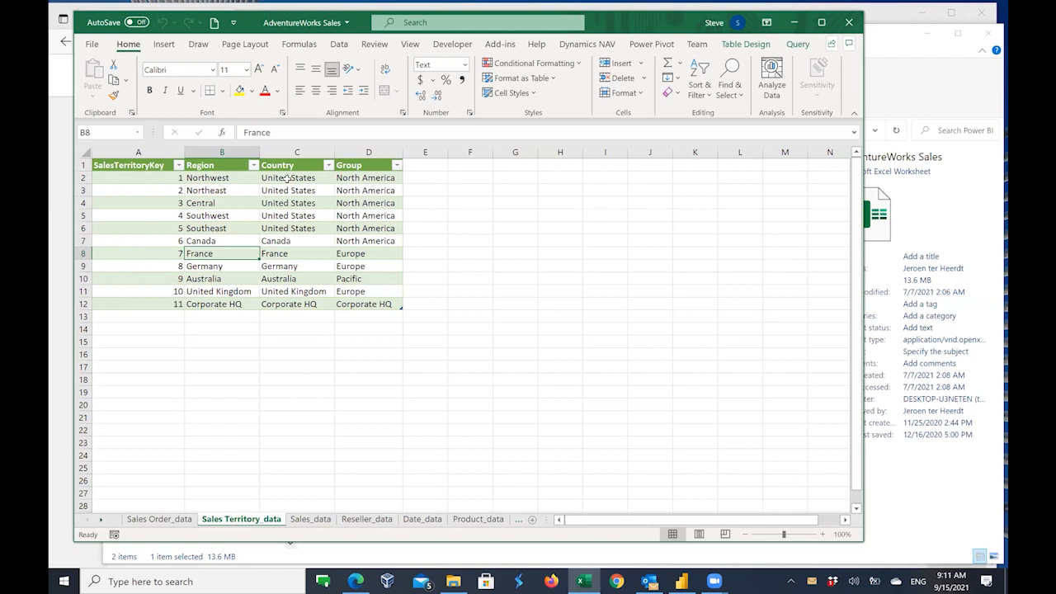
{"action": "left_click", "coordinate": [276, 241]}
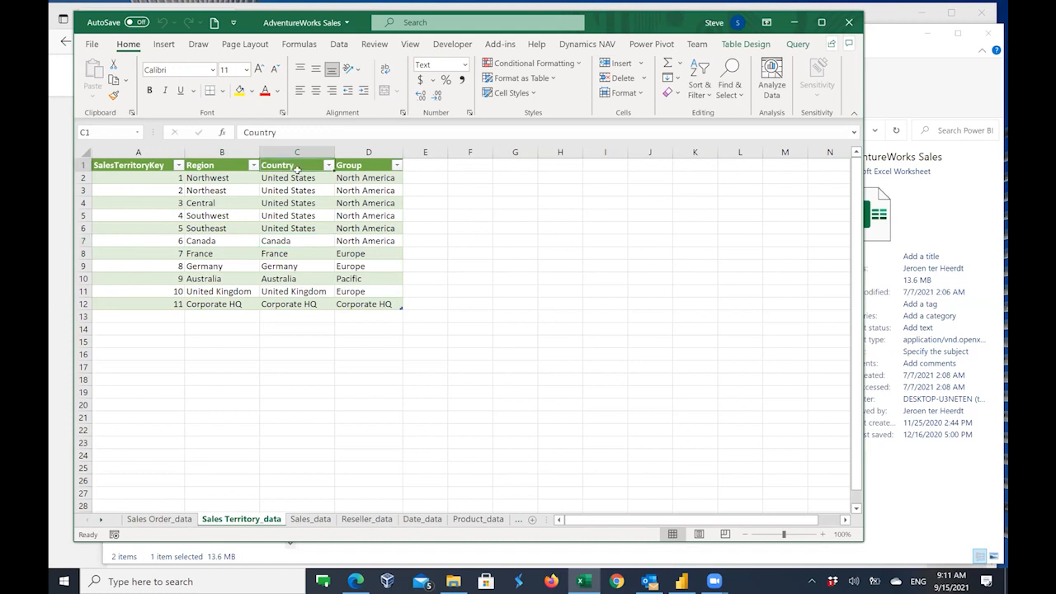
{"action": "left_click", "coordinate": [208, 169]}
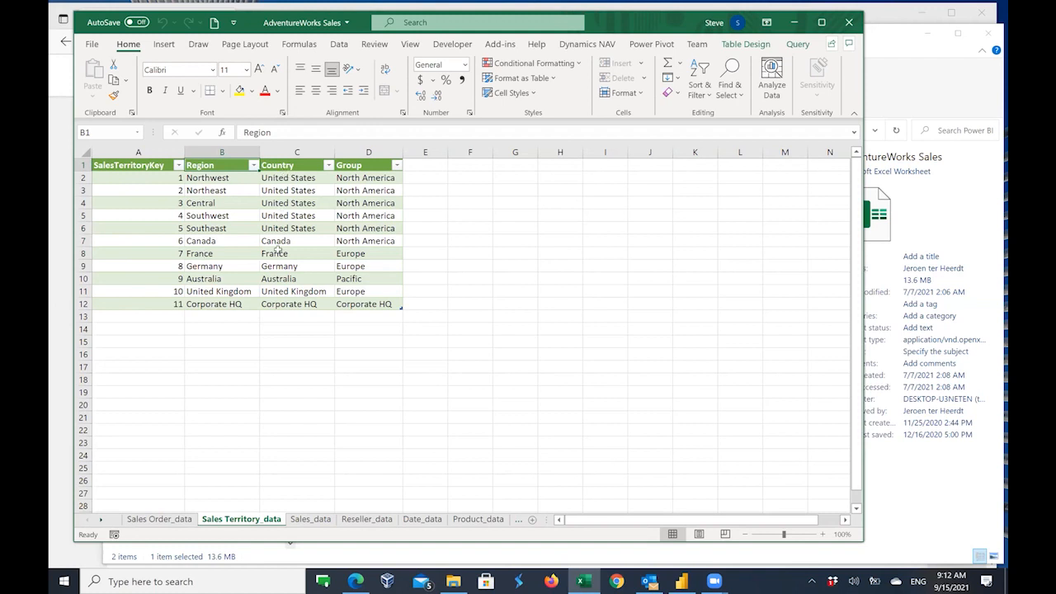
{"action": "left_click", "coordinate": [282, 166]}
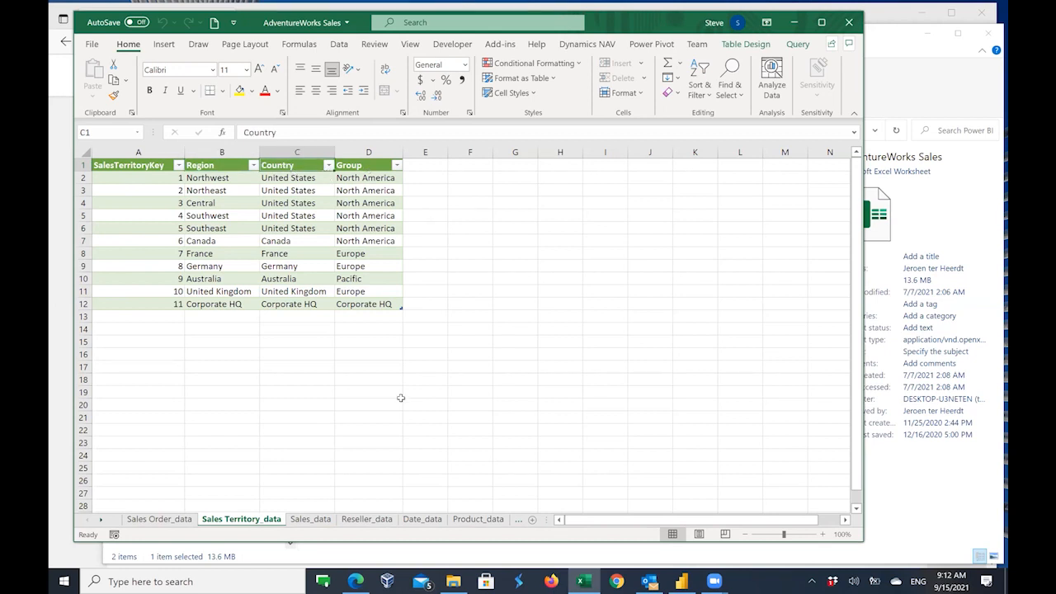
Step: Look through the Reseller_data and Date_data sheets and bring up the Product_data sheet
{"action": "left_click", "coordinate": [305, 518]}
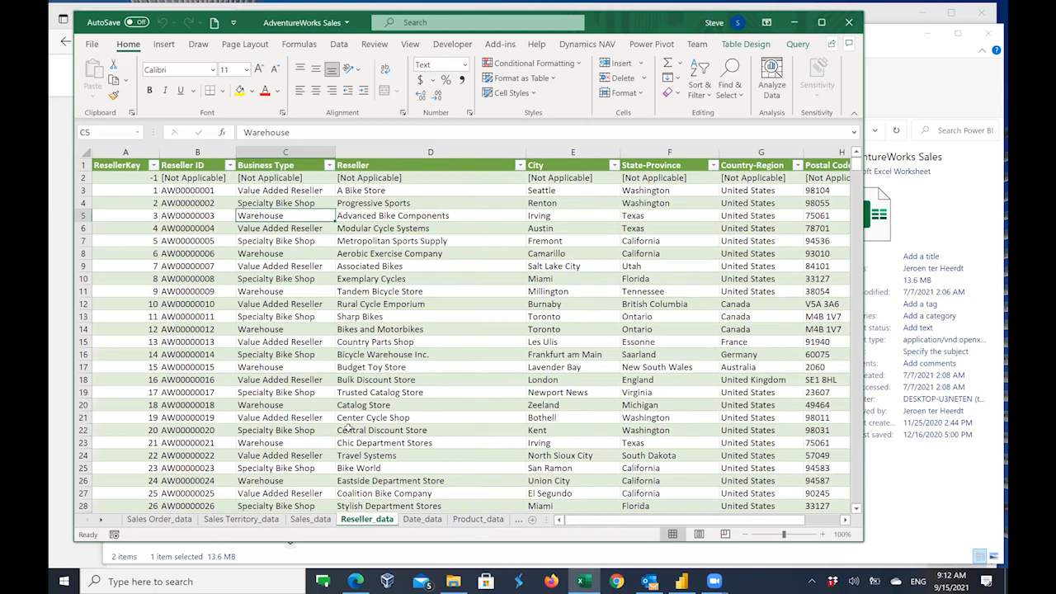
{"action": "key", "text": "ctrl+Page_Down"}
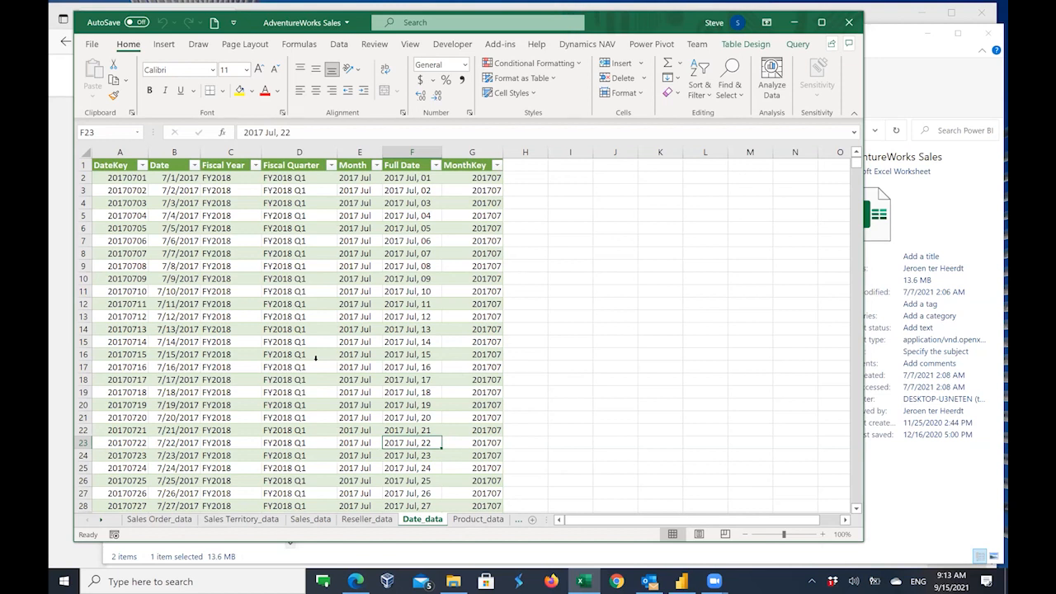
{"action": "left_click", "coordinate": [469, 522]}
{"action": "key", "text": "ctrl+Page_Down"}
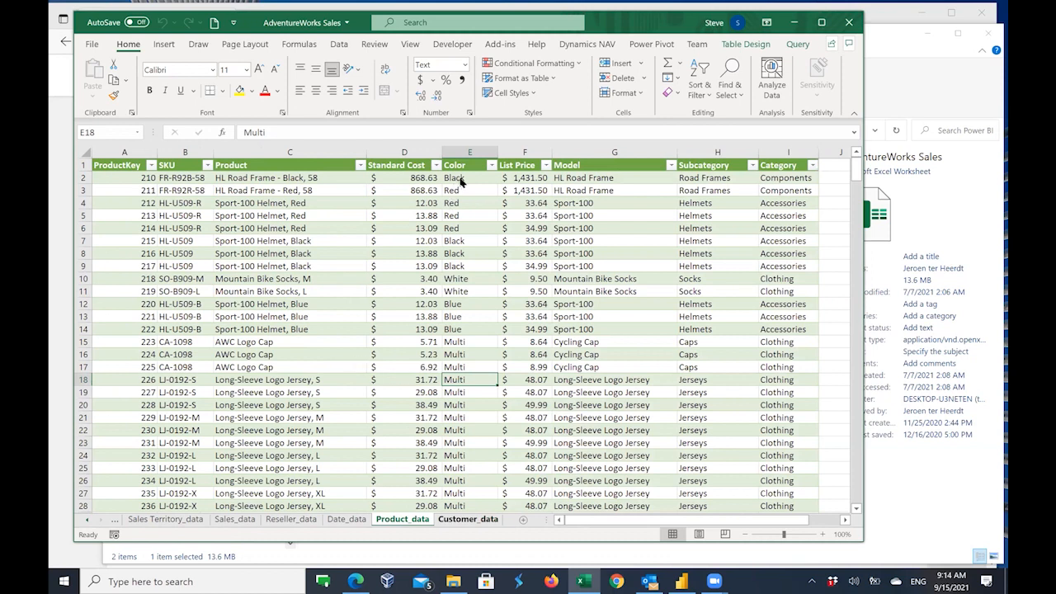
Step: Examine the Category column on the Product_data sheet and the Country-Region column on the Customer_data sheet
{"action": "left_click", "coordinate": [789, 201]}
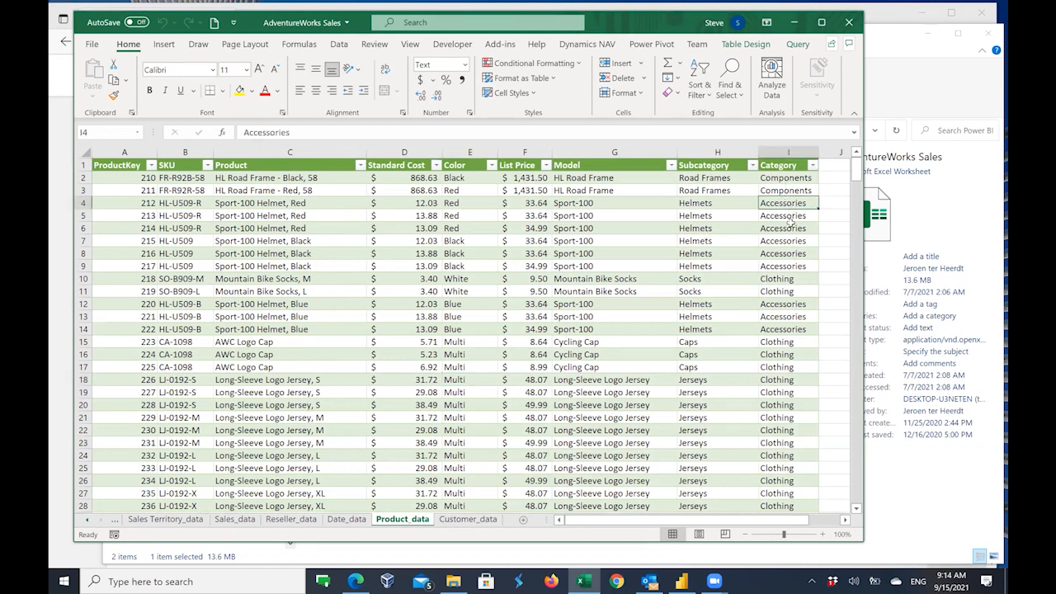
{"action": "left_click", "coordinate": [795, 345]}
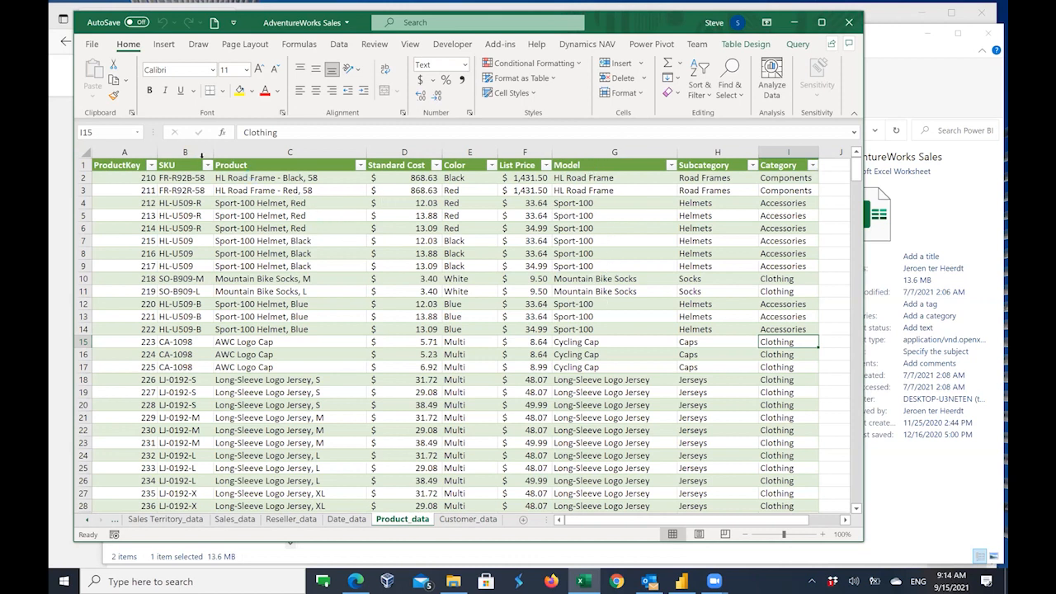
{"action": "key", "text": "ctrl+Page_Down"}
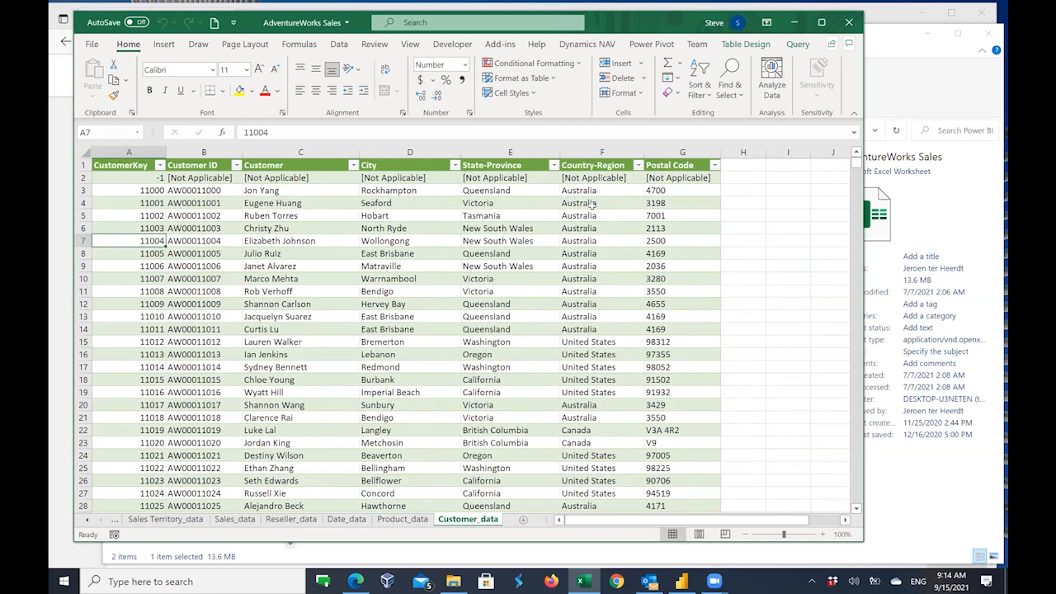
{"action": "left_click", "coordinate": [587, 177]}
Step: Switch back to the AdventureWorks Sales report in Power BI Desktop and cross-highlight the visuals by the Components category
{"action": "key", "text": "alt+Tab"}
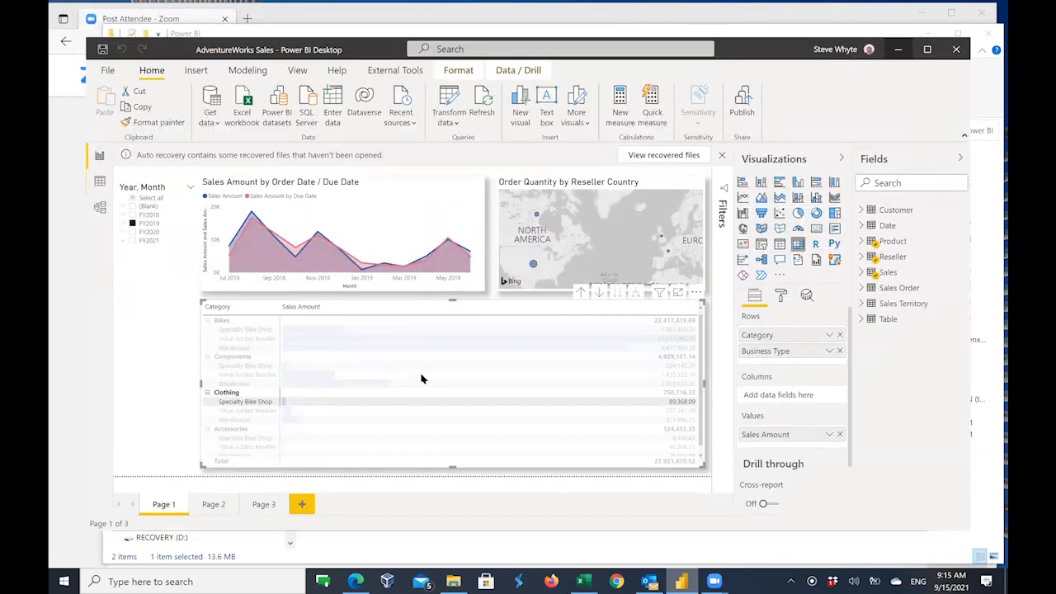
{"action": "left_click", "coordinate": [385, 357]}
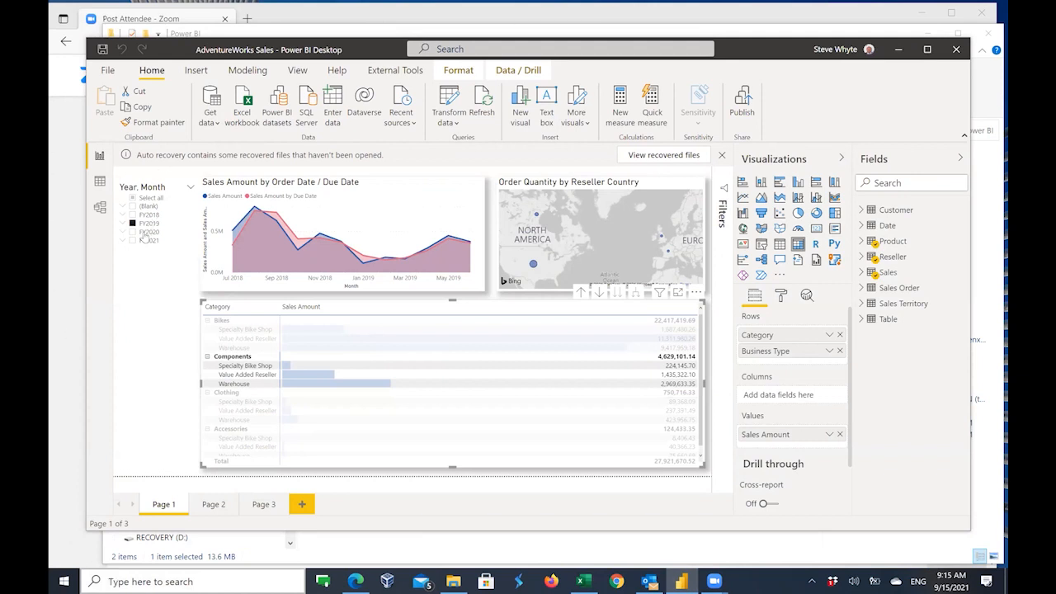
{"action": "left_click", "coordinate": [695, 270]}
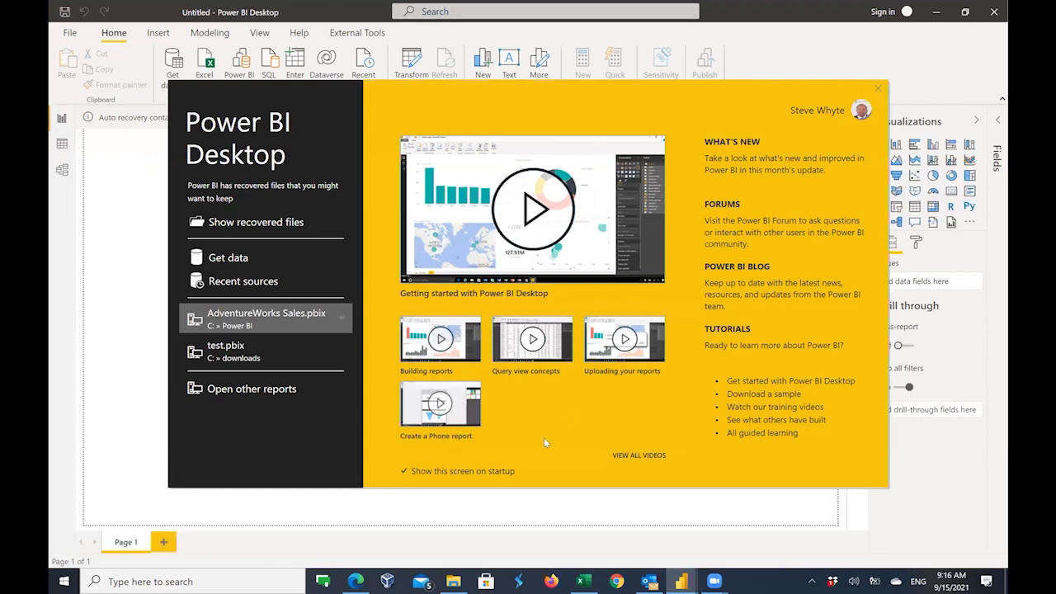
Step: Dismiss the Power BI Desktop start screen and look at the Data and Model views of the blank report
{"action": "key", "text": "Escape"}
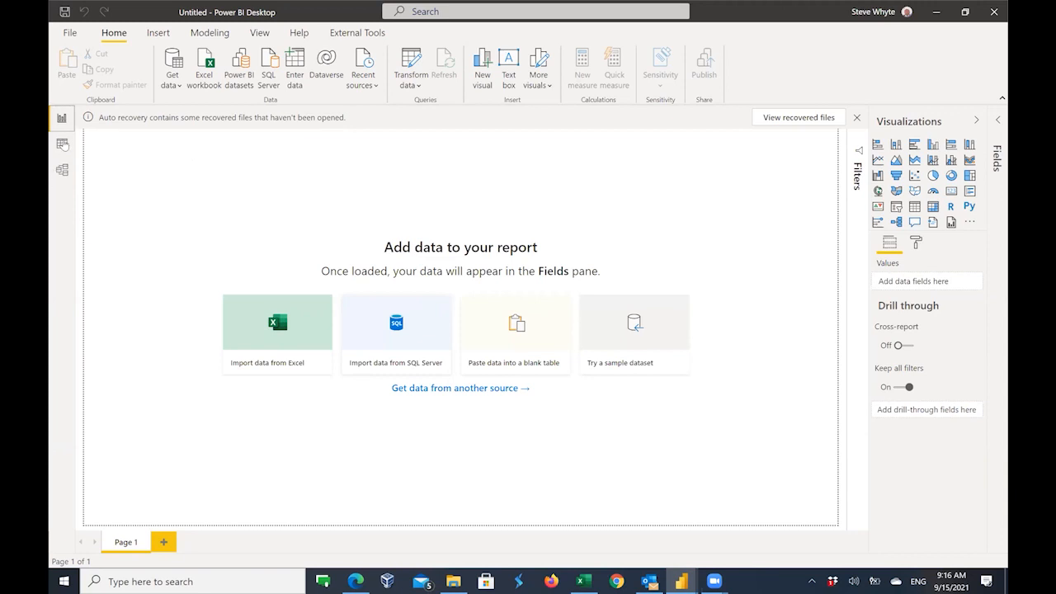
{"action": "left_click", "coordinate": [63, 144]}
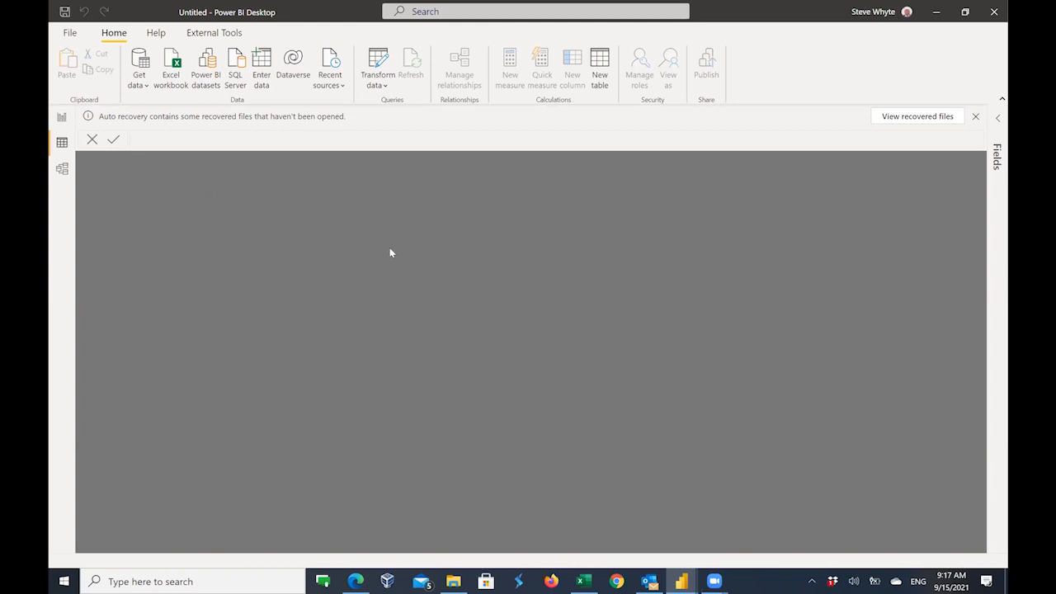
{"action": "left_click", "coordinate": [62, 169]}
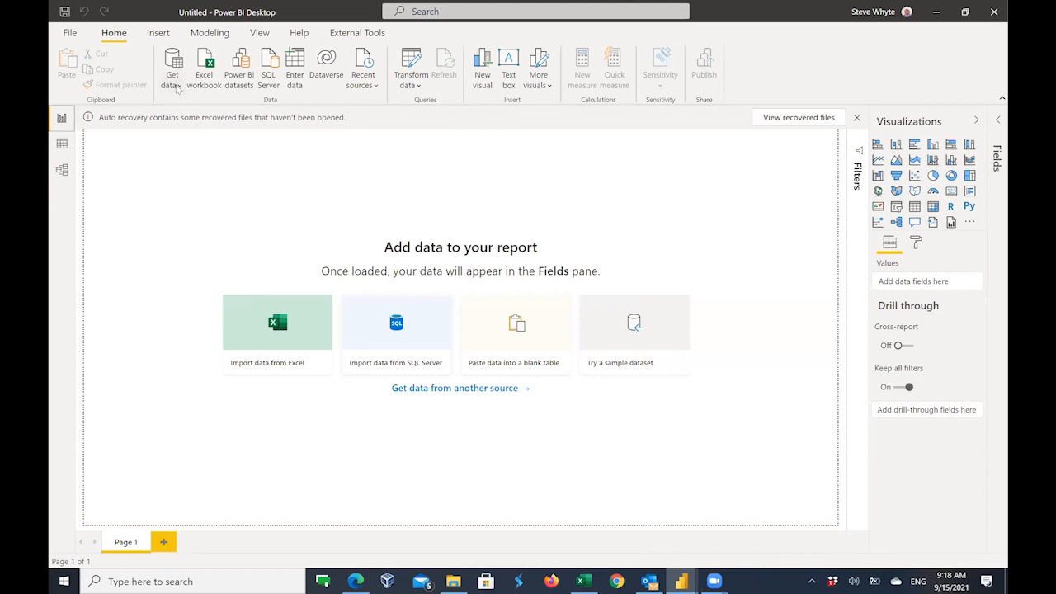
Step: Open the full Get Data list and browse the available data sources overall and by category, including File and Online Services
{"action": "left_click", "coordinate": [176, 87]}
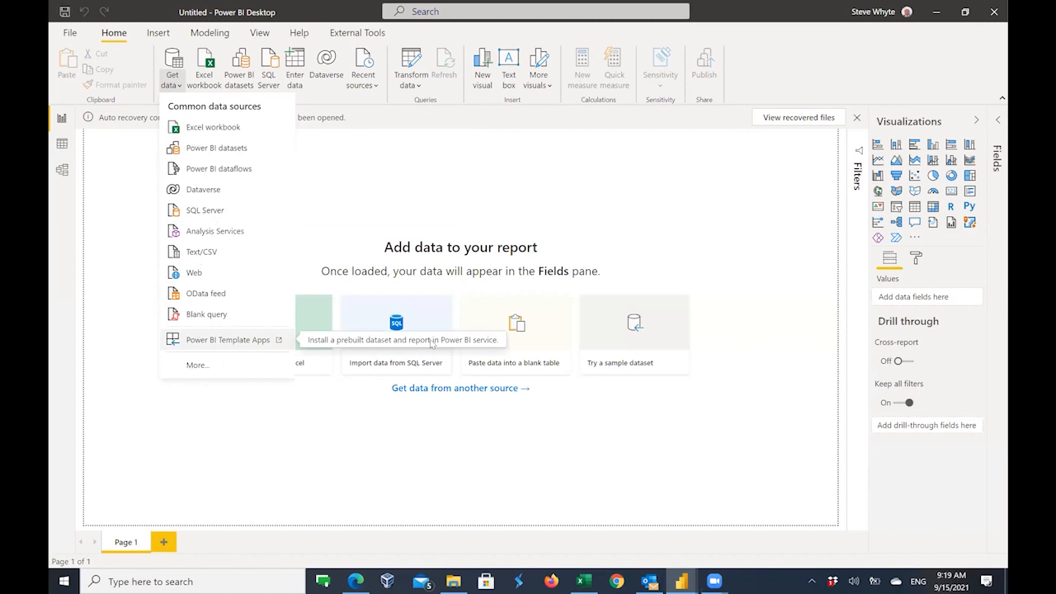
{"action": "left_click", "coordinate": [453, 300]}
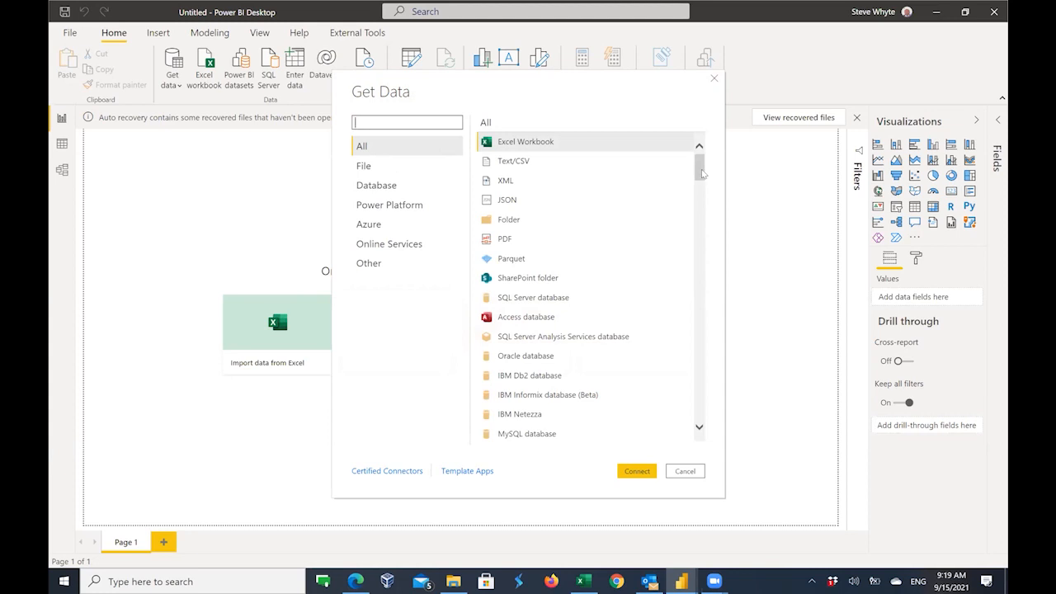
{"action": "left_click", "coordinate": [700, 169]}
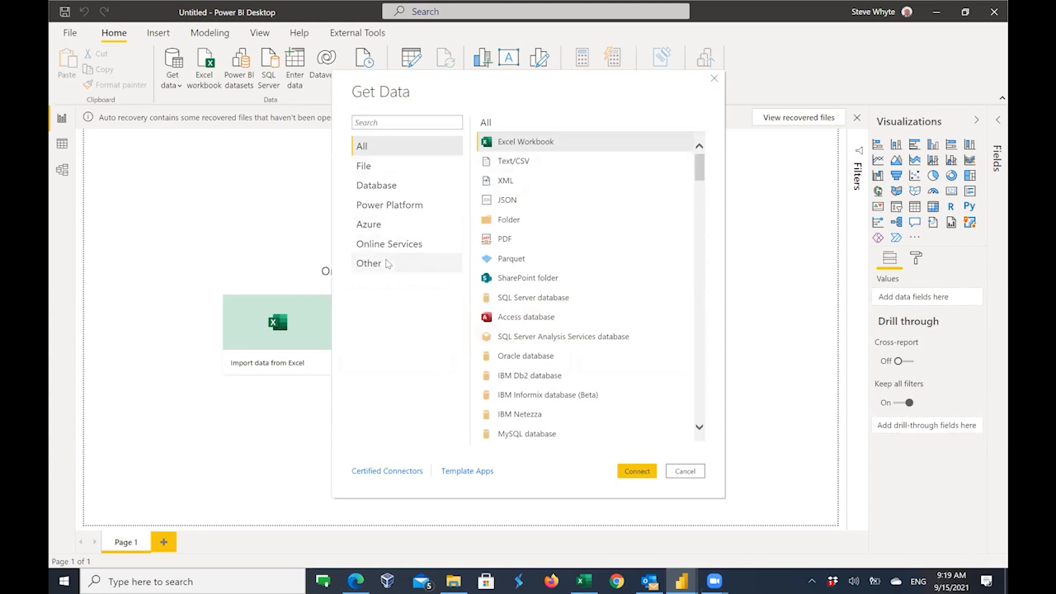
{"action": "left_click", "coordinate": [366, 154]}
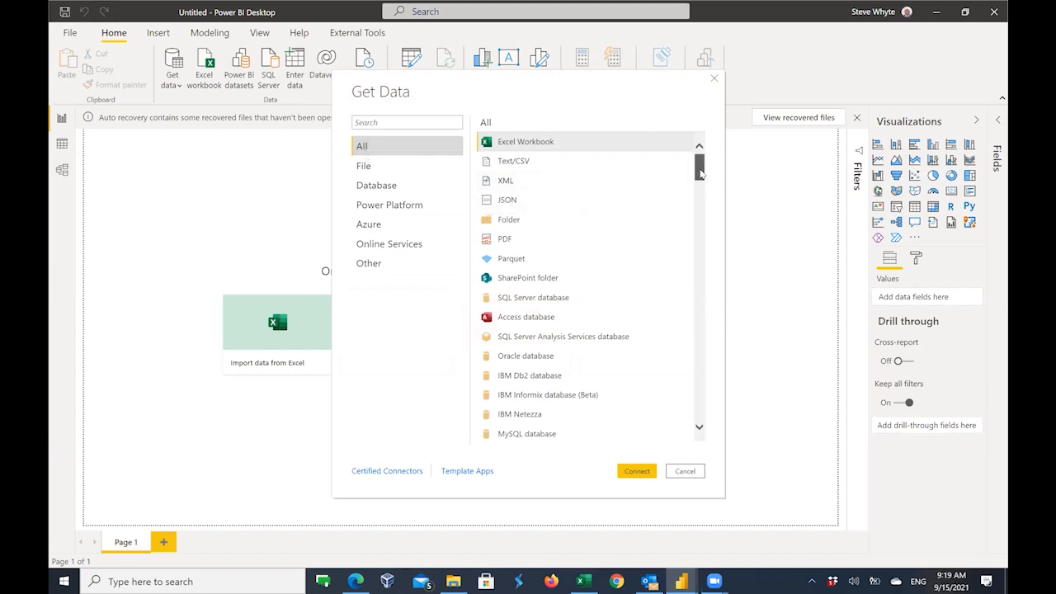
{"action": "scroll", "coordinate": [701, 171], "scroll_direction": "down", "scroll_amount": 2}
{"action": "scroll", "coordinate": [700, 169], "scroll_direction": "down", "scroll_amount": 1}
{"action": "scroll", "coordinate": [699, 168], "scroll_direction": "down", "scroll_amount": 5}
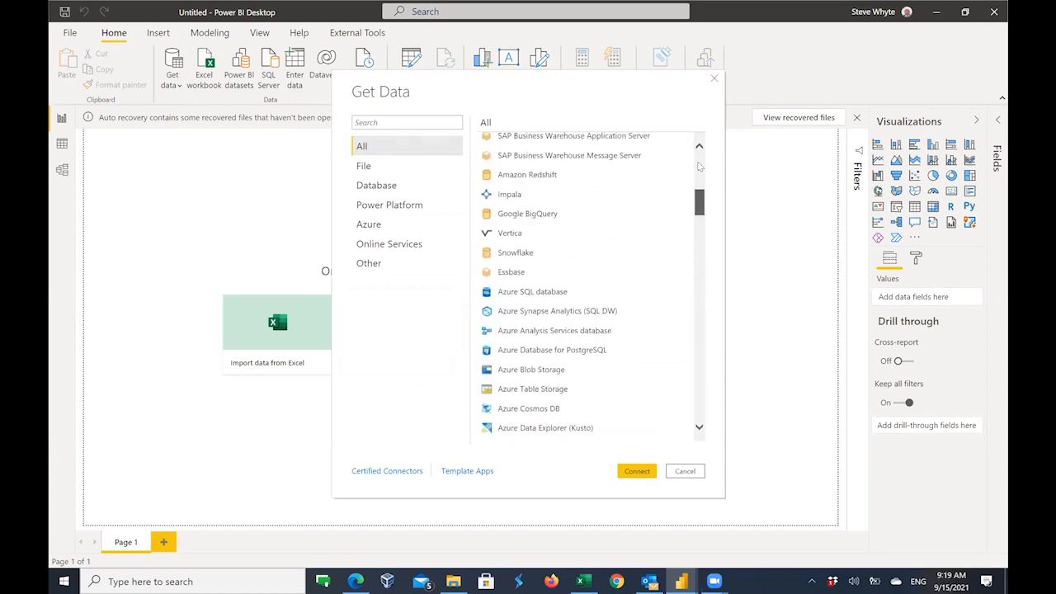
{"action": "scroll", "coordinate": [699, 167], "scroll_direction": "up", "scroll_amount": 2}
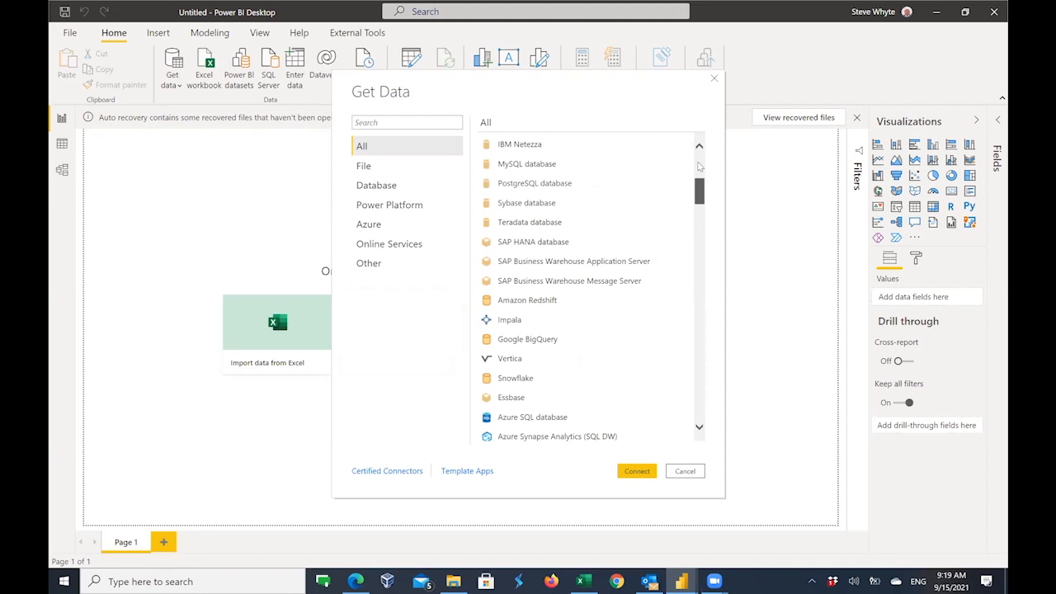
{"action": "scroll", "coordinate": [699, 168], "scroll_direction": "up", "scroll_amount": 5}
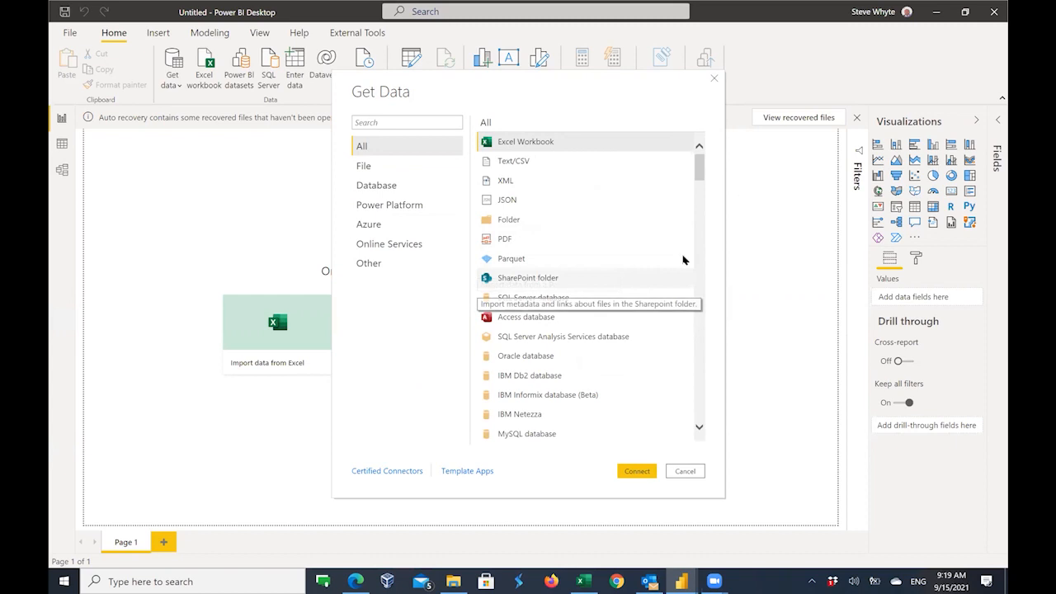
{"action": "scroll", "coordinate": [684, 260], "scroll_direction": "down", "scroll_amount": 1}
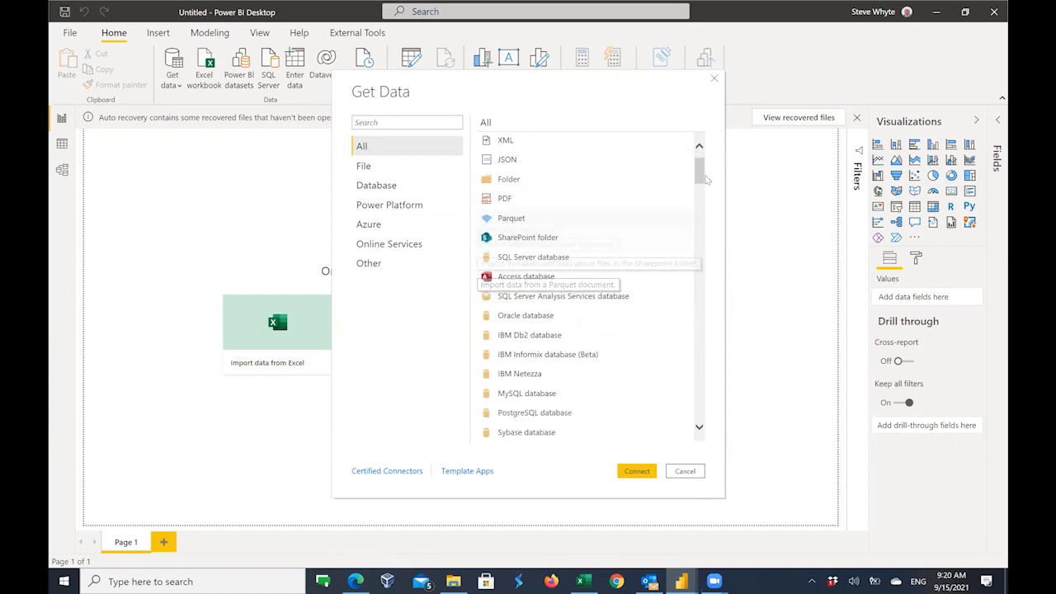
{"action": "left_click_drag", "start_coordinate": [706, 171], "coordinate": [707, 178]}
{"action": "scroll", "coordinate": [369, 168], "scroll_direction": "down", "scroll_amount": 5}
{"action": "left_click", "coordinate": [369, 167]}
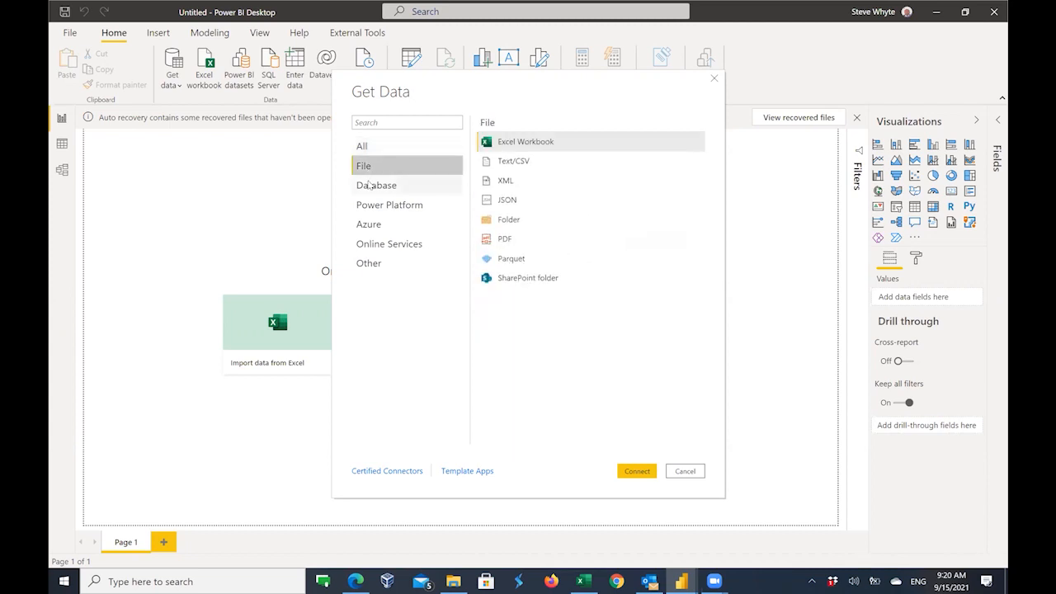
{"action": "left_click", "coordinate": [379, 206]}
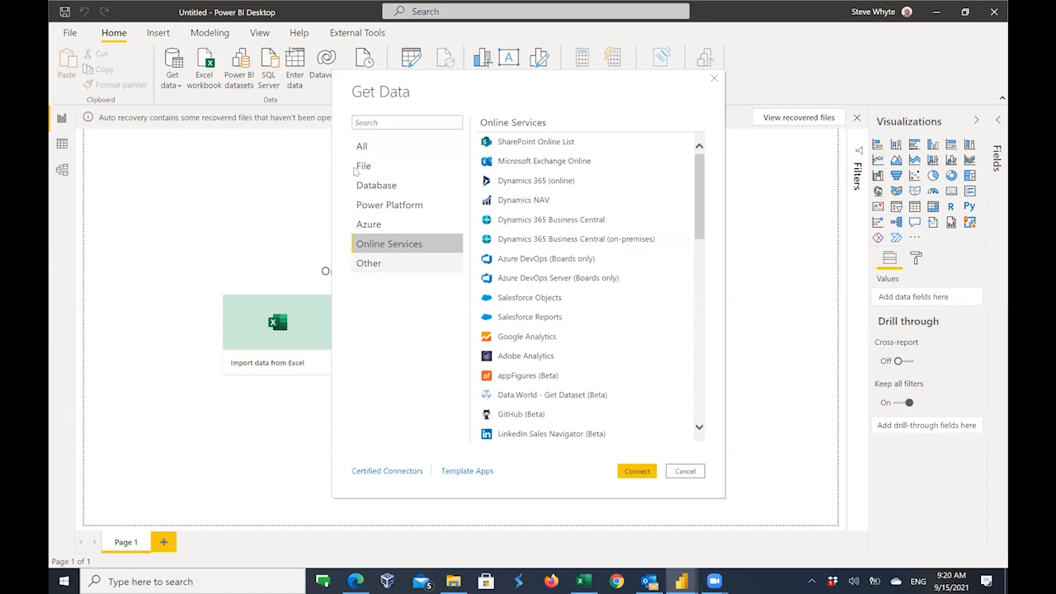
Step: Connect to the AdventureWorks Sales Excel workbook from the Power BI folder on the C: drive
{"action": "left_click", "coordinate": [404, 175]}
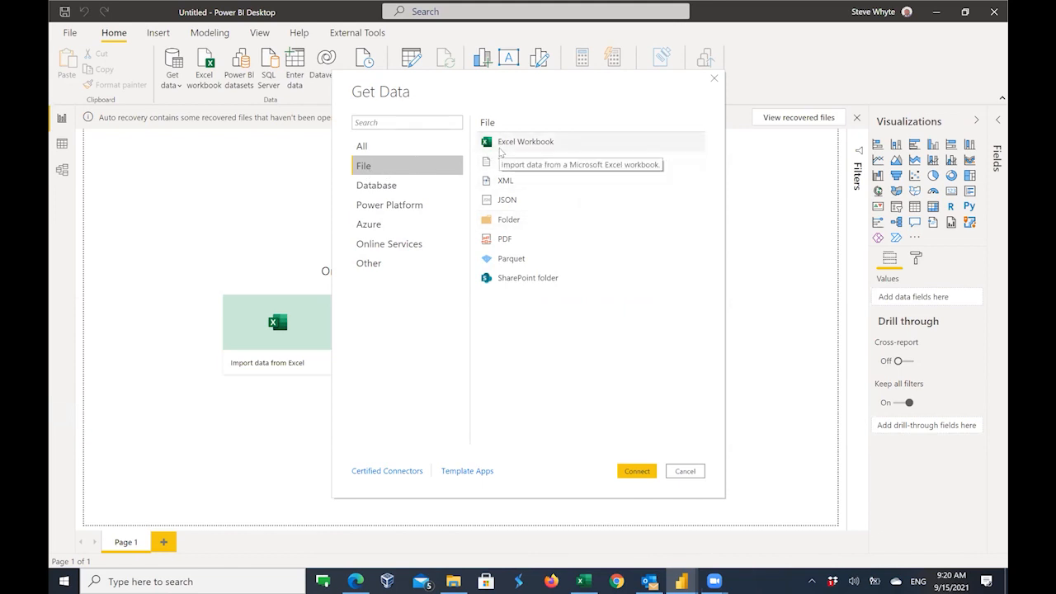
{"action": "left_click", "coordinate": [506, 146]}
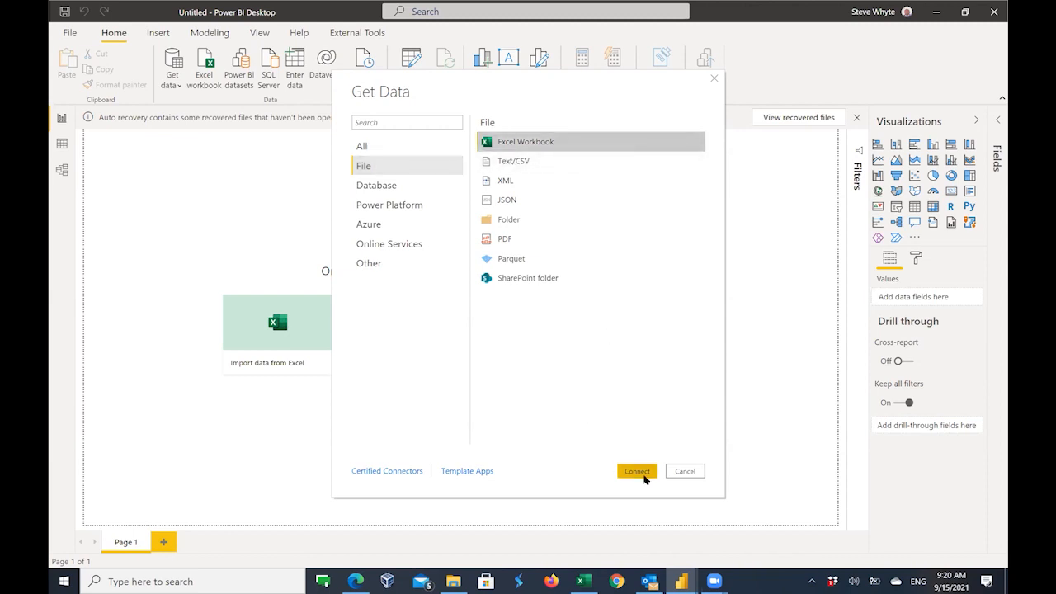
{"action": "left_click", "coordinate": [645, 477]}
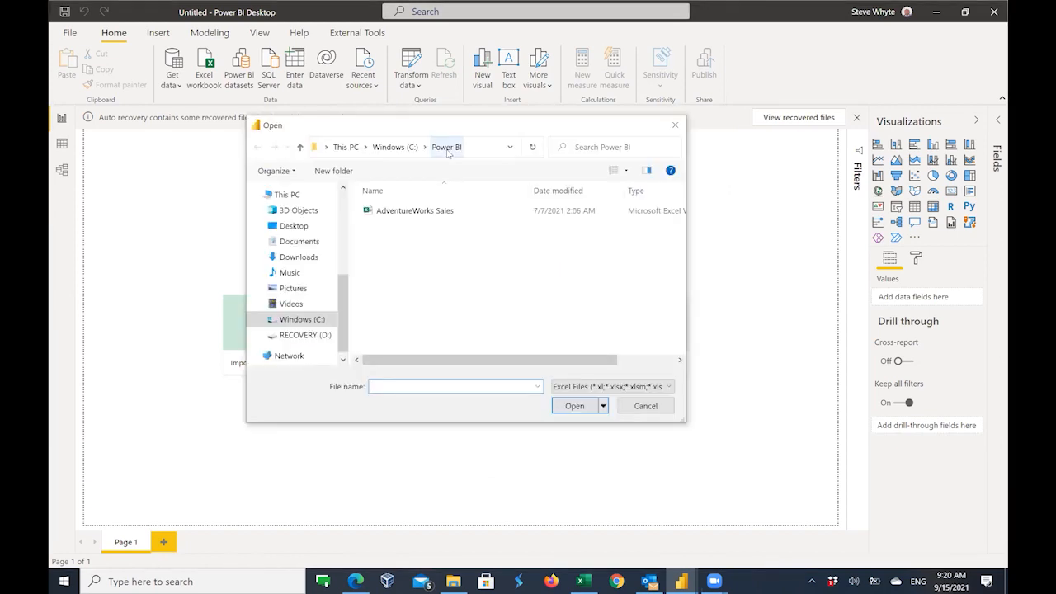
{"action": "left_click", "coordinate": [418, 213]}
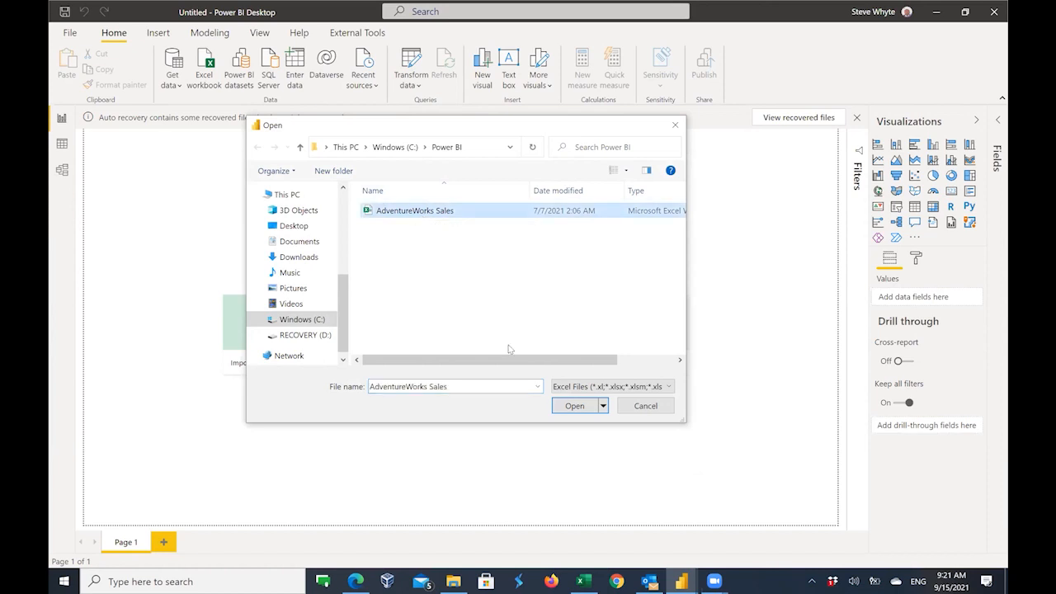
{"action": "left_click", "coordinate": [574, 406]}
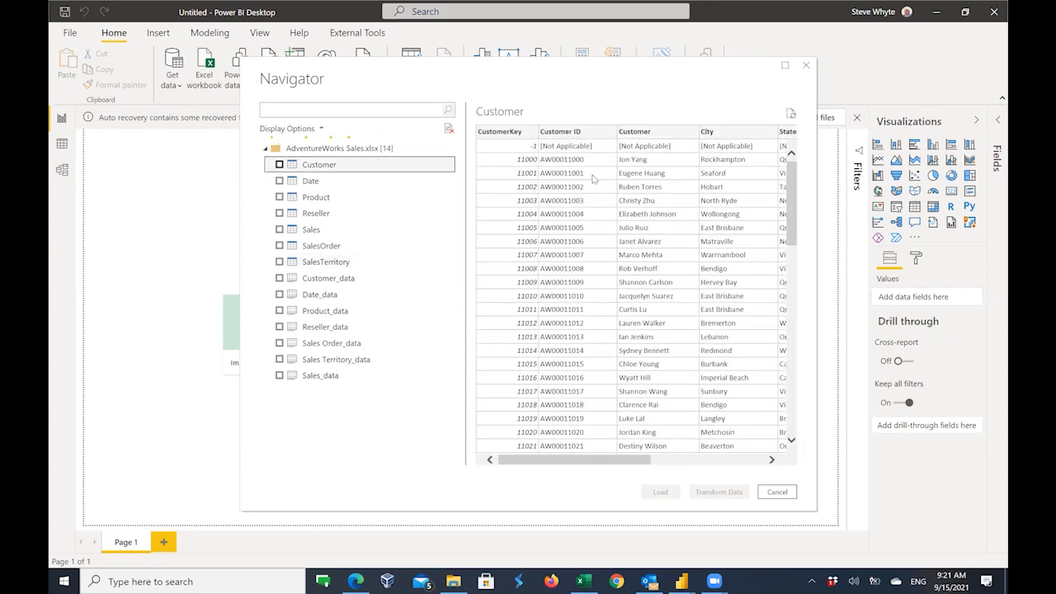
Step: Preview the Customer table's rows and include the seven tables from Customer through SalesTerritory in the import
{"action": "scroll", "coordinate": [592, 179], "scroll_direction": "down", "scroll_amount": 2}
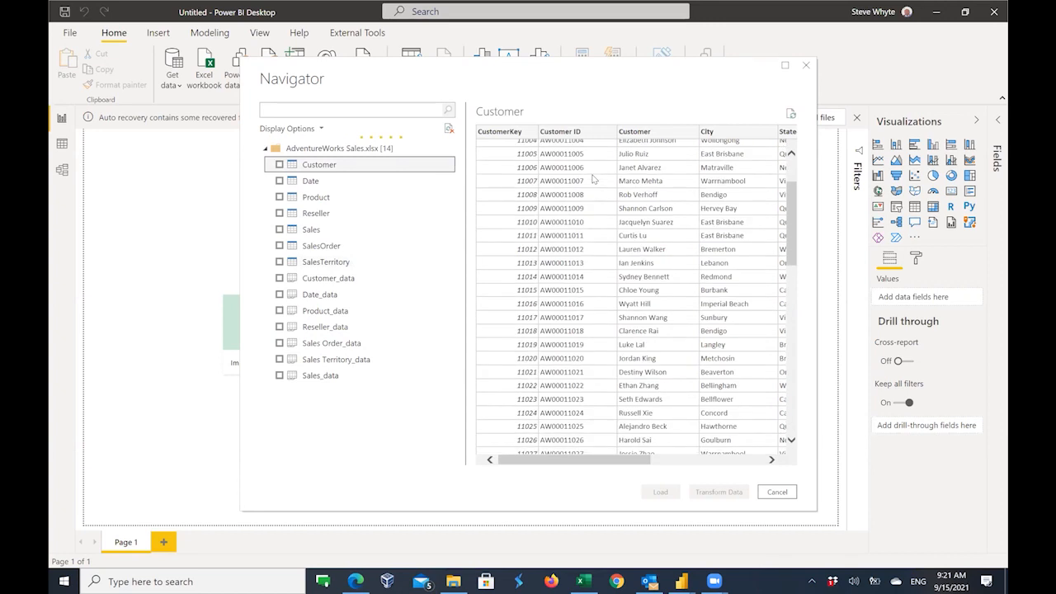
{"action": "scroll", "coordinate": [592, 179], "scroll_direction": "down", "scroll_amount": 2}
{"action": "scroll", "coordinate": [592, 179], "scroll_direction": "up", "scroll_amount": 4}
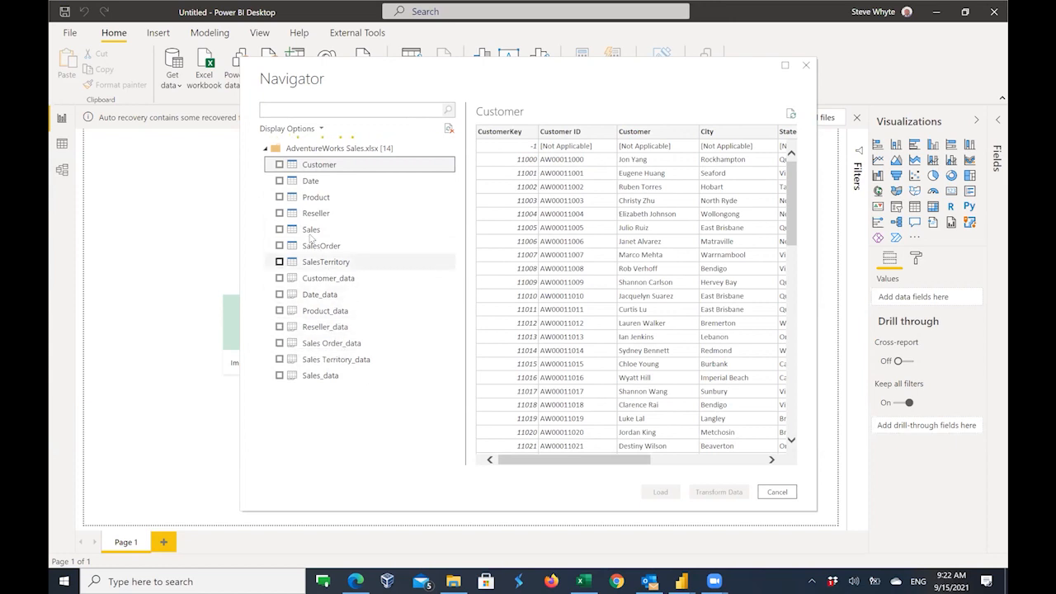
{"action": "left_click", "coordinate": [280, 165]}
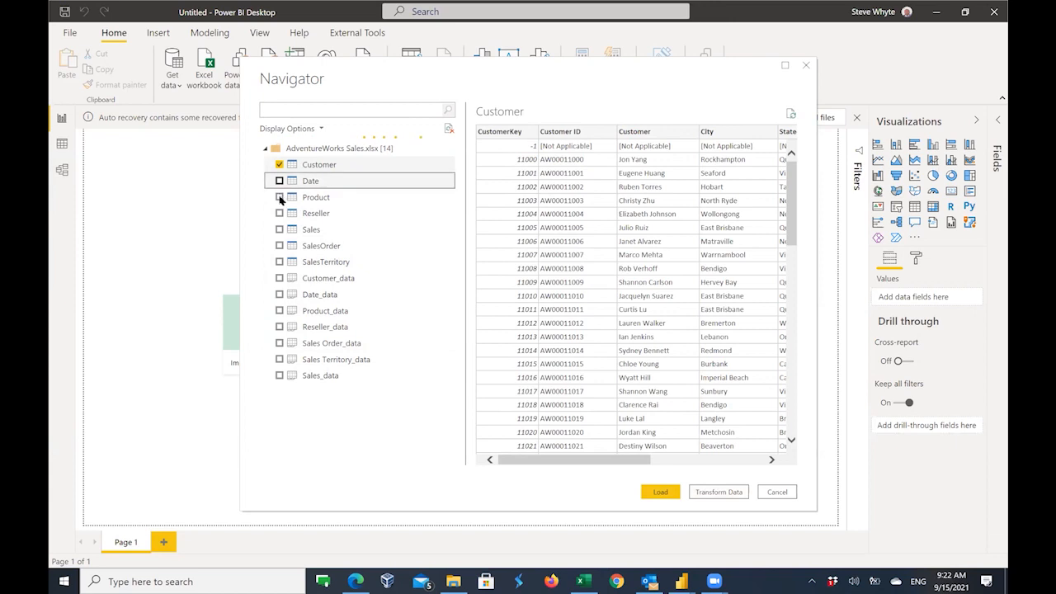
{"action": "left_click", "coordinate": [281, 261], "text": "shift"}
Step: Add the seven sheets from Customer_data through Sales_data to the selection and open everything for transformation in Power Query Editor
{"action": "left_click", "coordinate": [281, 278]}
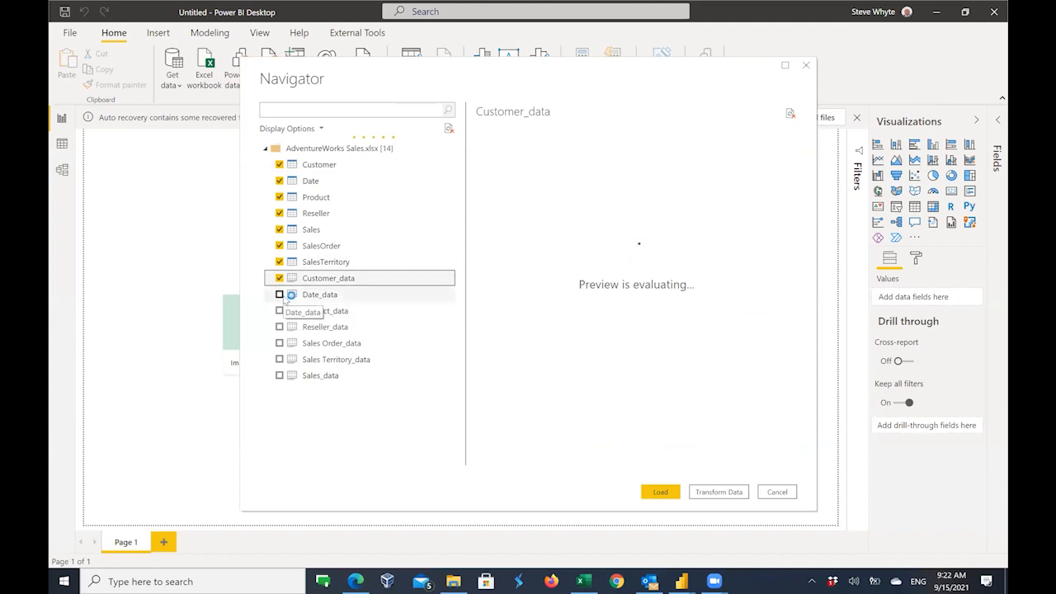
{"action": "left_click", "coordinate": [279, 296]}
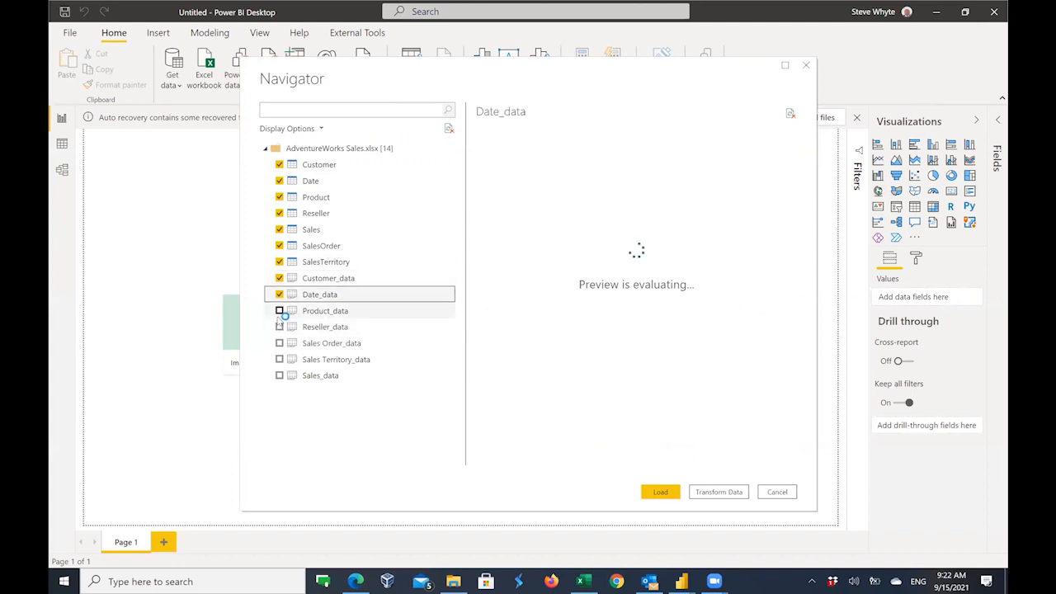
{"action": "left_click", "coordinate": [281, 313]}
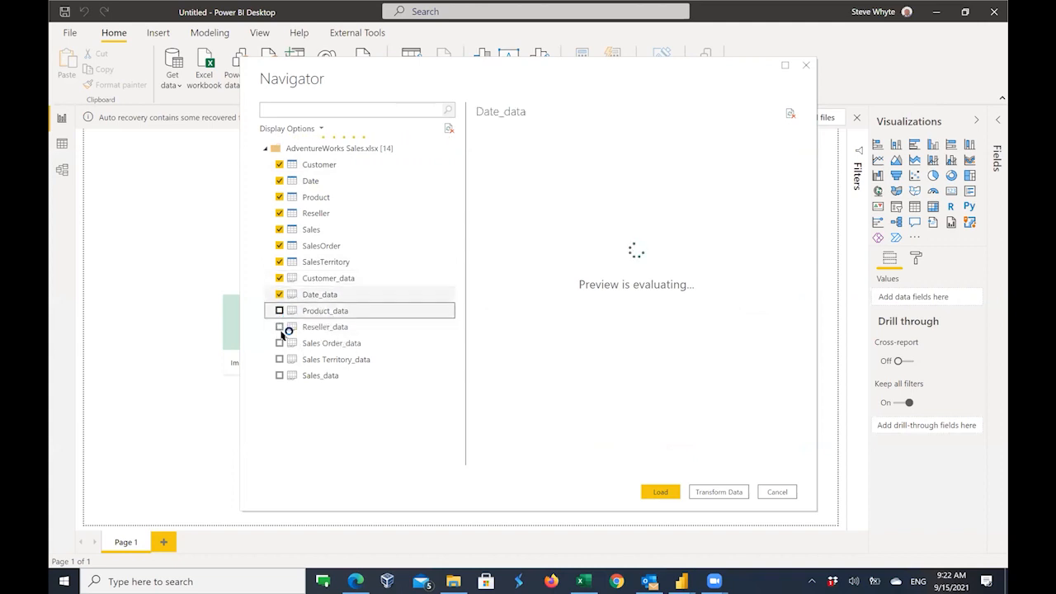
{"action": "left_click", "coordinate": [279, 328]}
{"action": "left_click", "coordinate": [279, 311]}
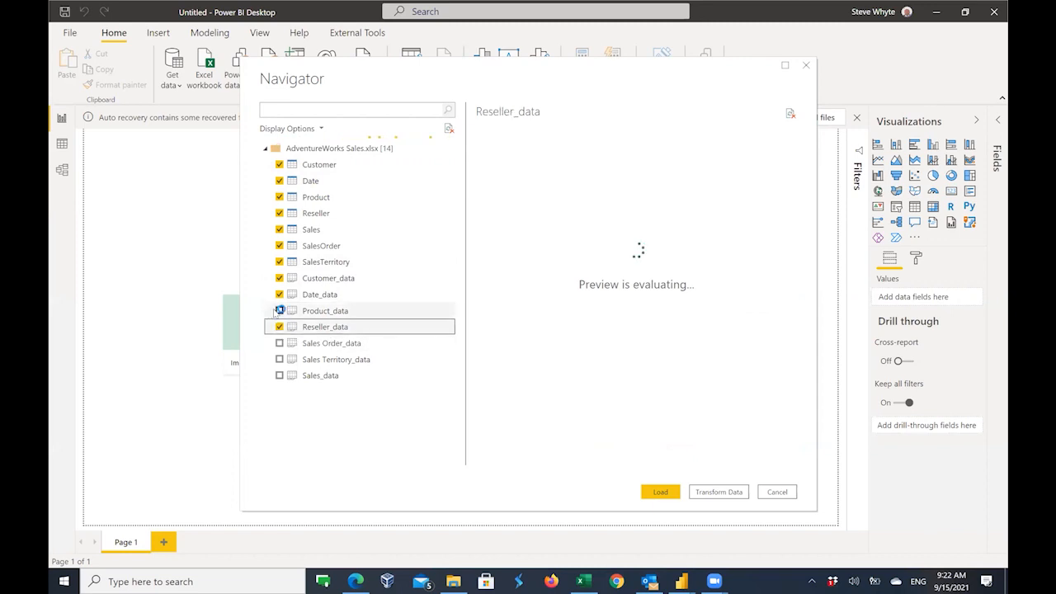
{"action": "left_click", "coordinate": [281, 350]}
{"action": "left_click", "coordinate": [280, 360]}
{"action": "left_click", "coordinate": [280, 376]}
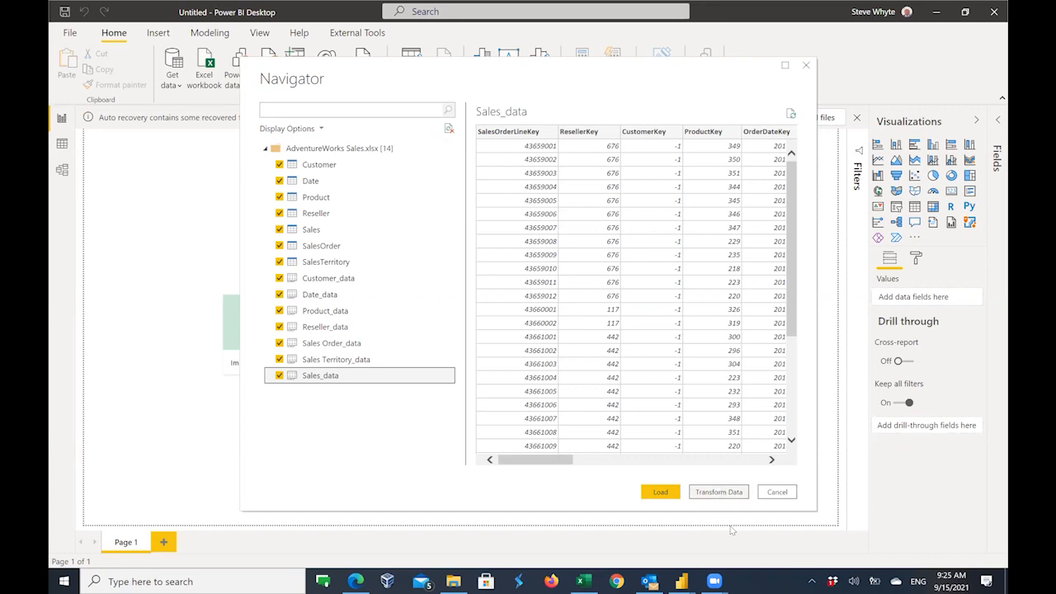
{"action": "left_click", "coordinate": [715, 493]}
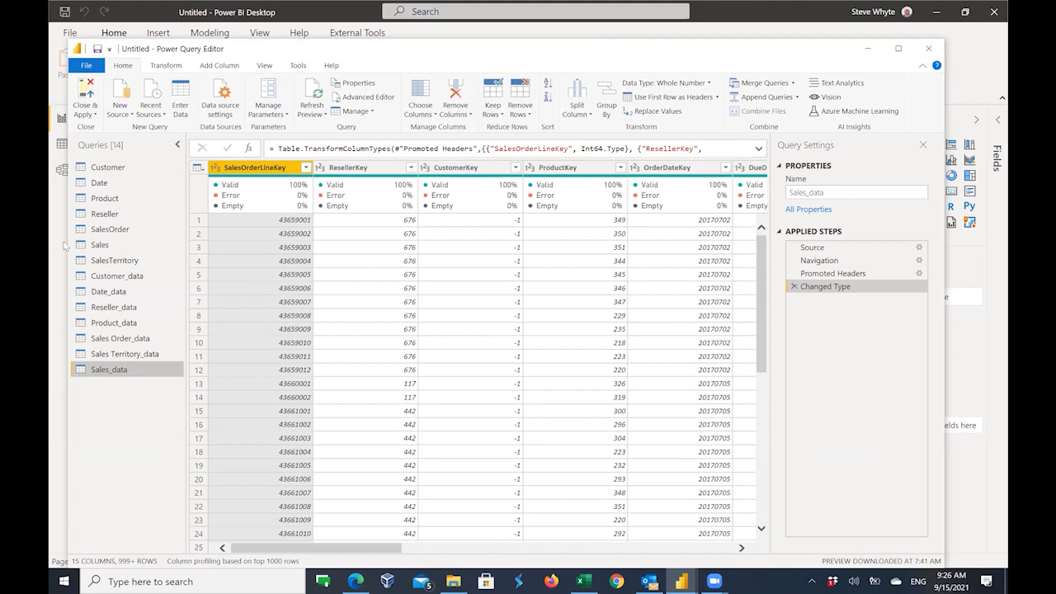
Step: Show the Customer query and compare its data preview with and without the Column quality details, leaving them shown
{"action": "left_click", "coordinate": [107, 168]}
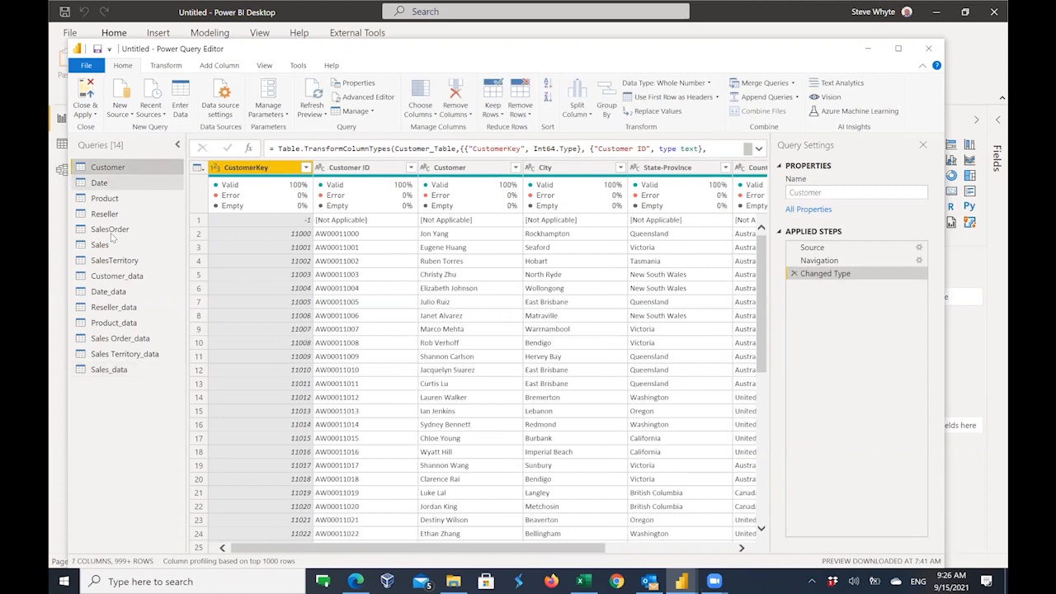
{"action": "left_click", "coordinate": [112, 236]}
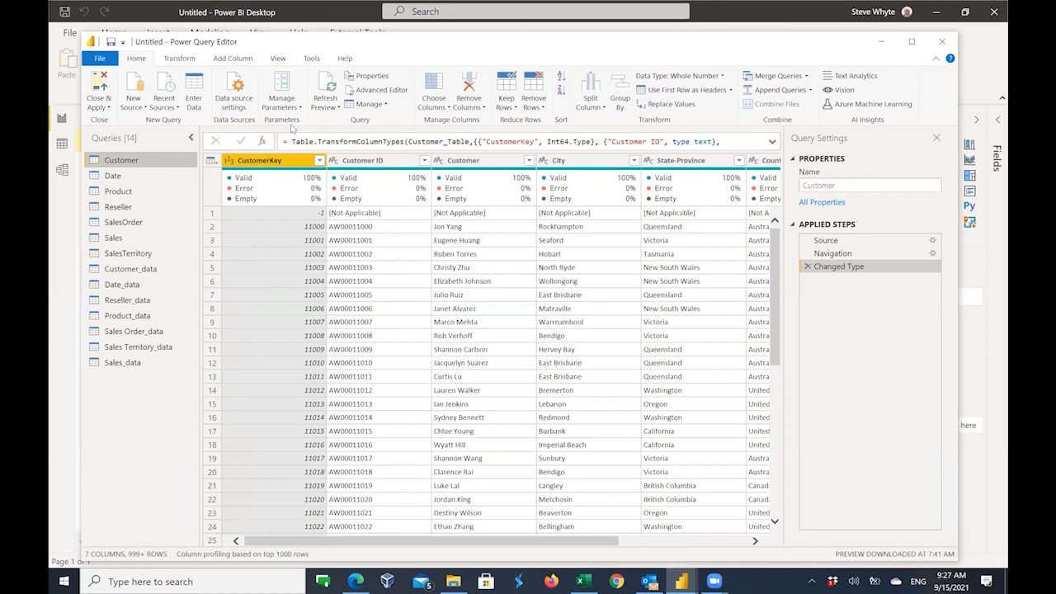
{"action": "left_click", "coordinate": [277, 59]}
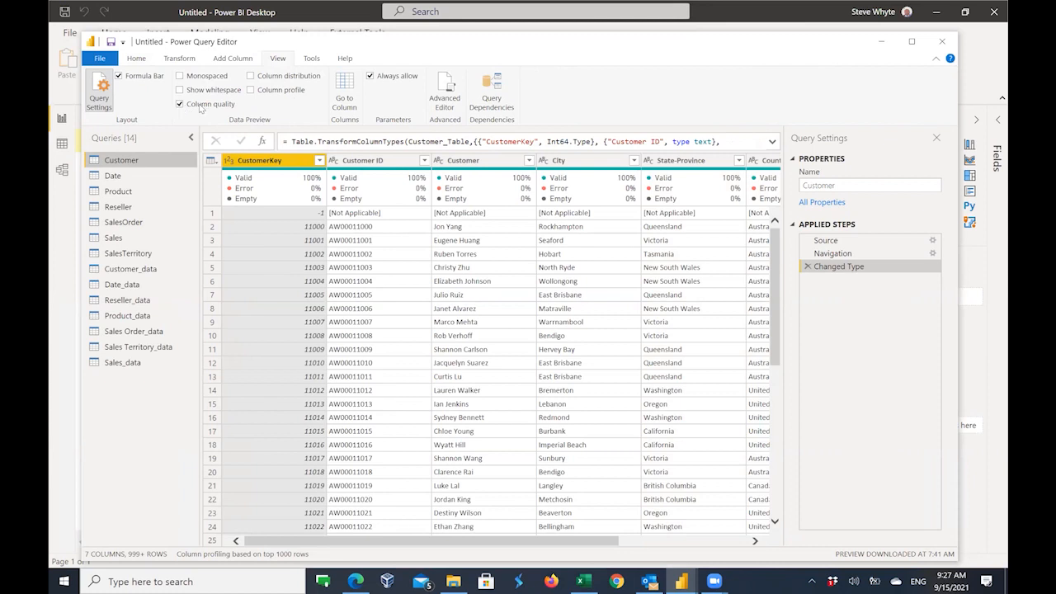
{"action": "left_click", "coordinate": [220, 107]}
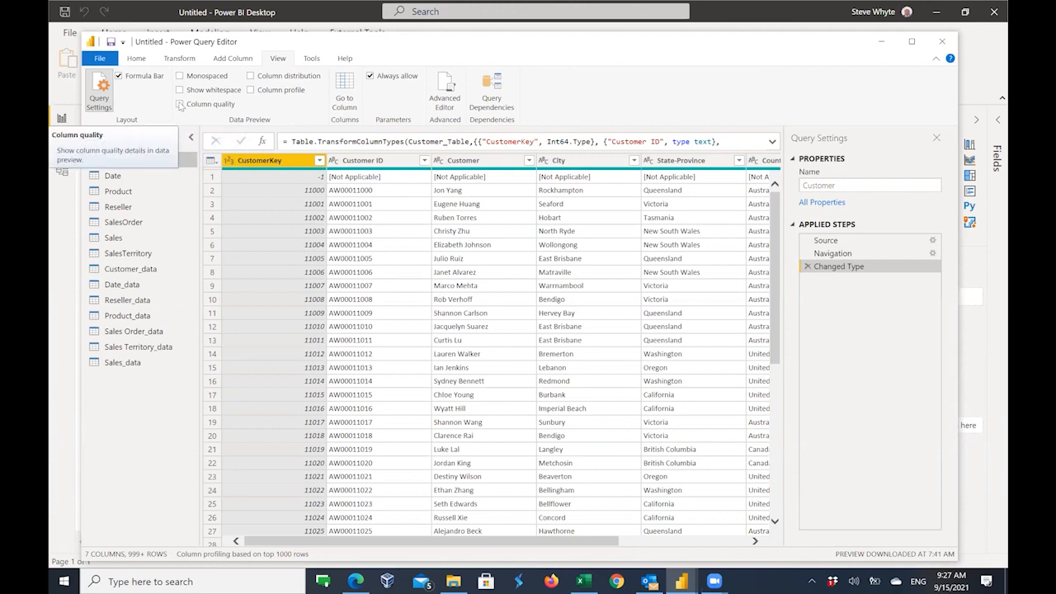
{"action": "left_click", "coordinate": [179, 105]}
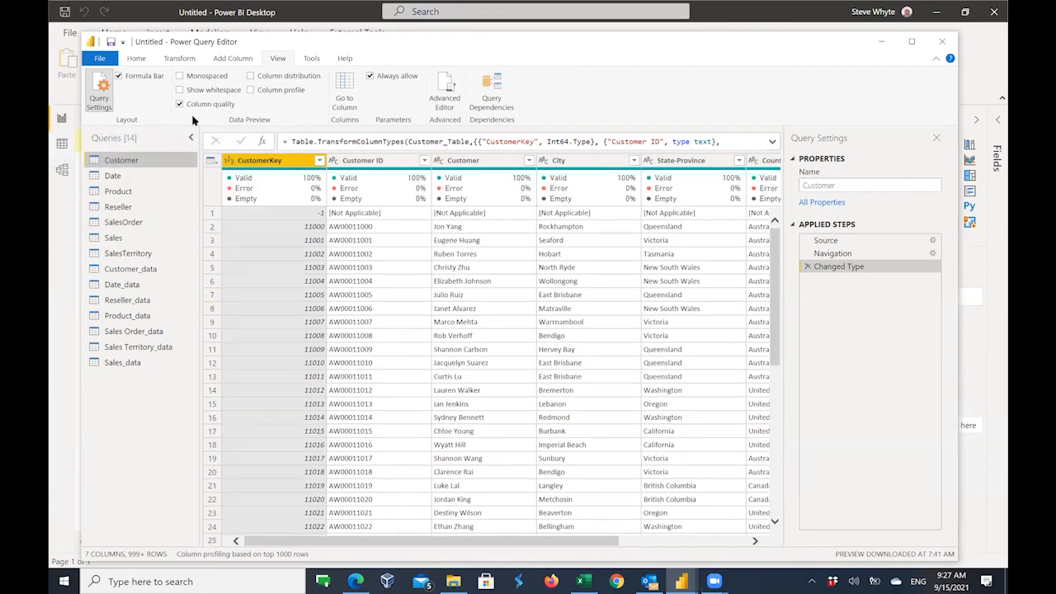
{"action": "left_click", "coordinate": [180, 104]}
{"action": "left_click", "coordinate": [180, 105]}
{"action": "left_click", "coordinate": [179, 105]}
{"action": "left_click", "coordinate": [180, 105]}
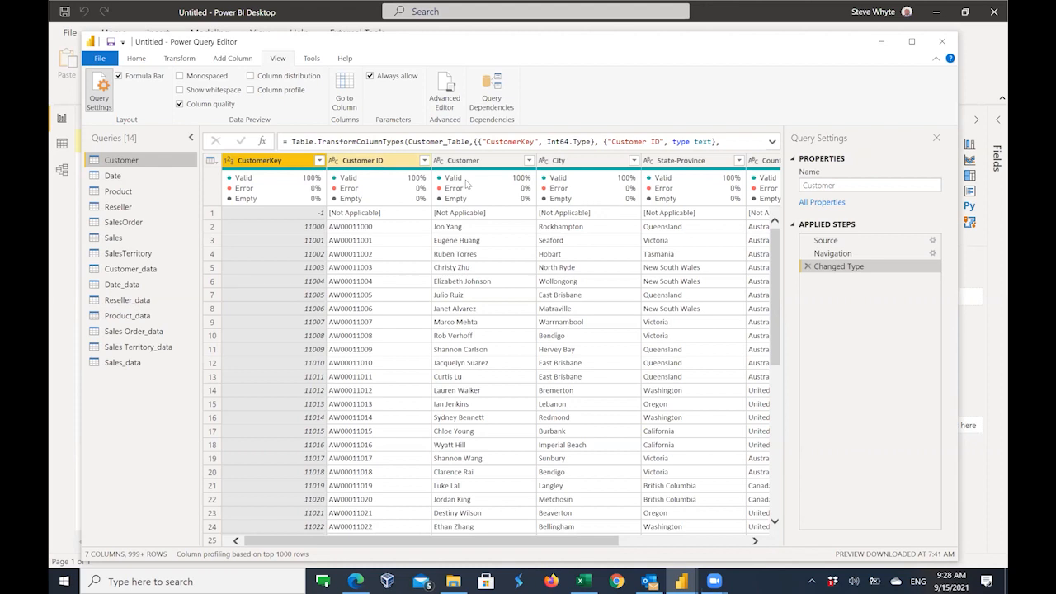
Step: Examine the valid, error and empty percentages of the CustomerKey, Customer ID and Customer columns
{"action": "key", "text": "Right"}
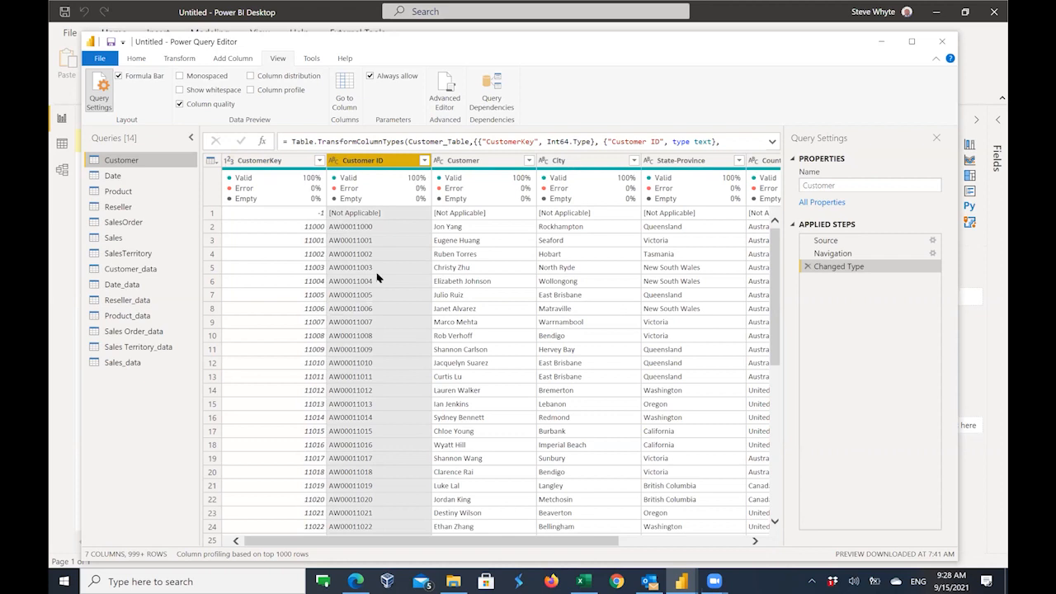
{"action": "key", "text": "Right"}
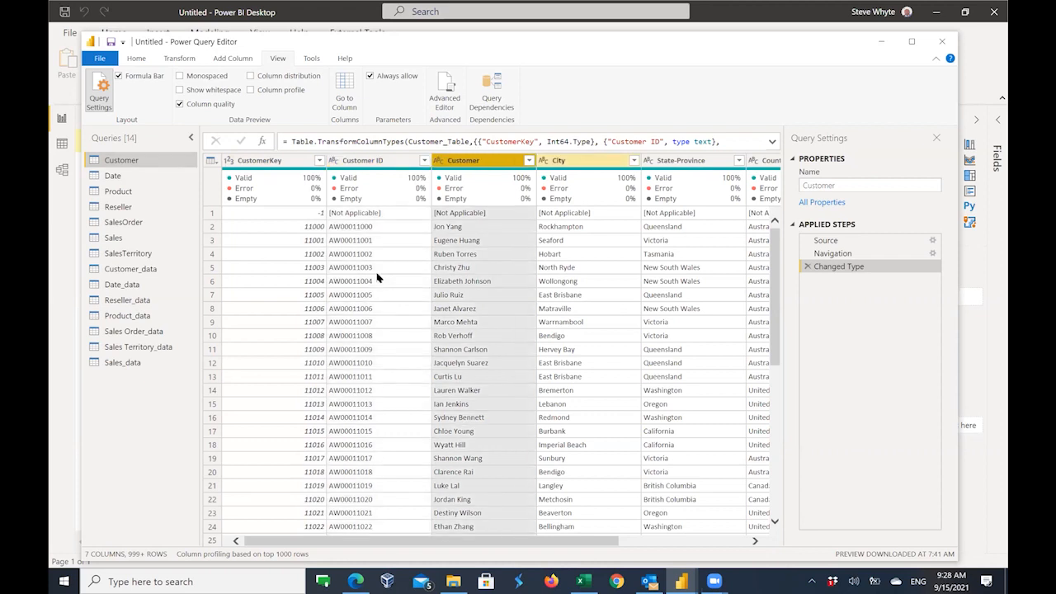
{"action": "key", "text": "Left"}
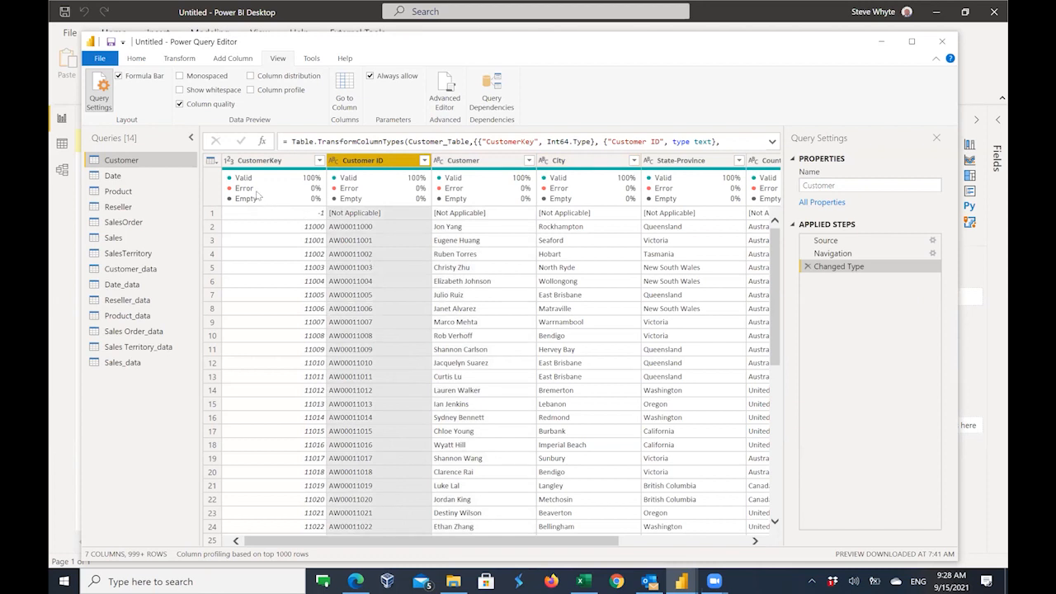
{"action": "mouse_move", "coordinate": [237, 185]}
{"action": "mouse_move", "coordinate": [442, 212]}
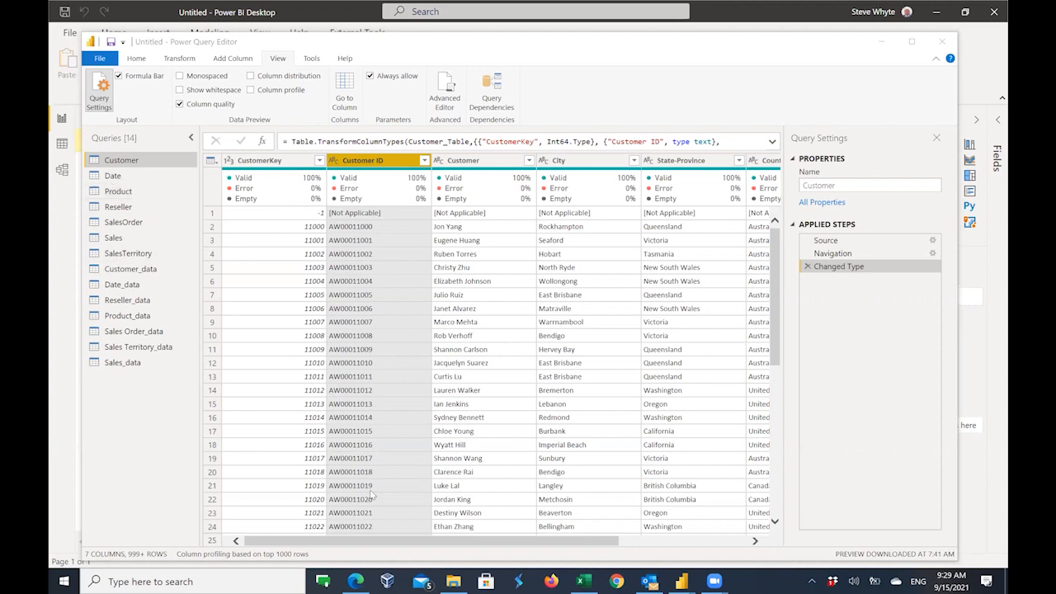
{"action": "left_click", "coordinate": [378, 551]}
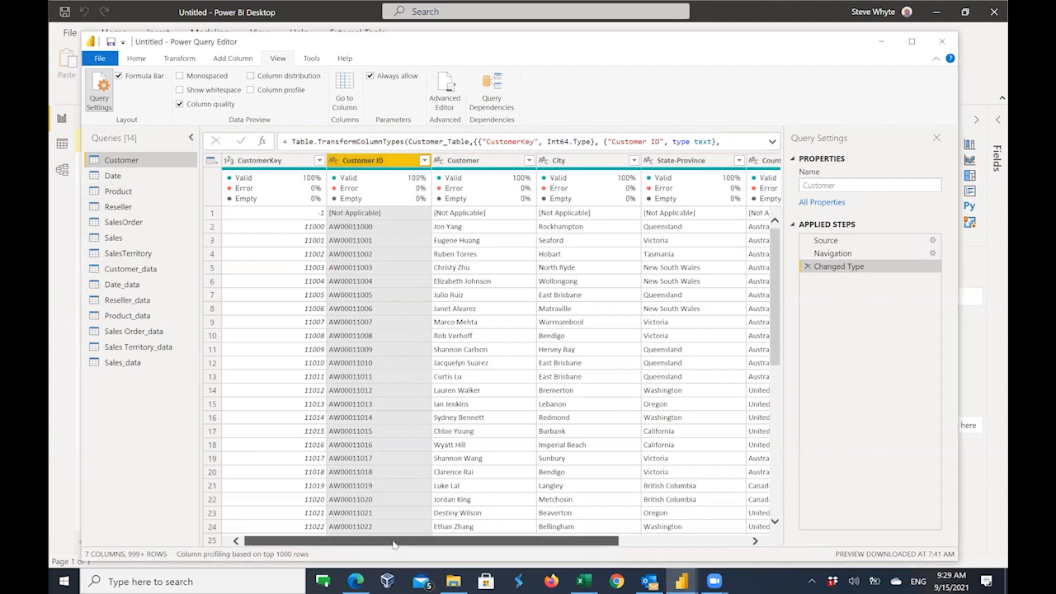
Step: Examine the column quality percentages of the Customer query's remaining columns, from City through Postal Code
{"action": "left_click_drag", "start_coordinate": [430, 545], "coordinate": [529, 546]}
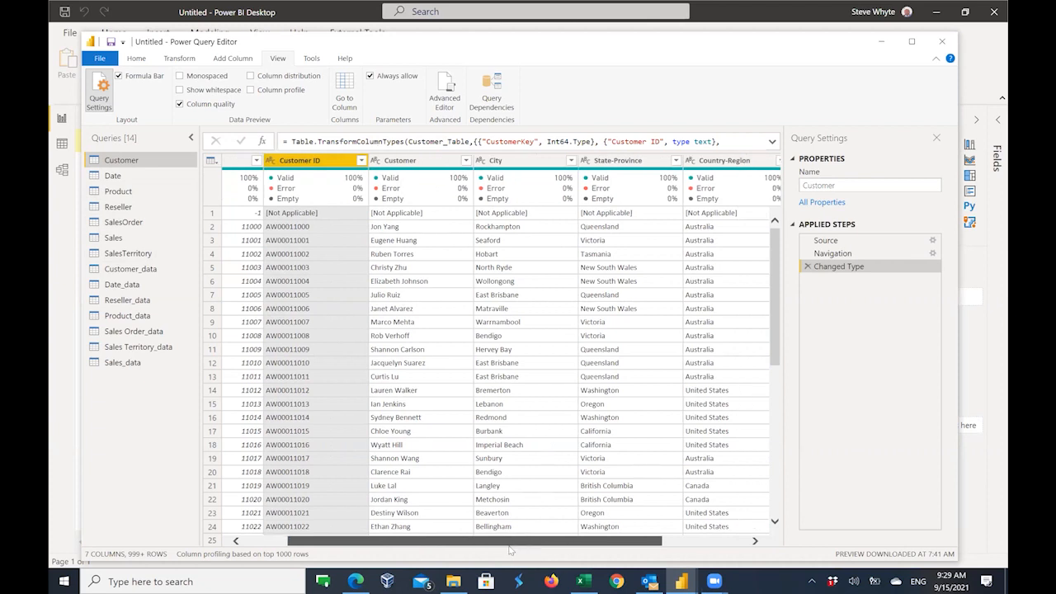
{"action": "scroll", "coordinate": [429, 544], "scroll_direction": "right", "scroll_amount": 2}
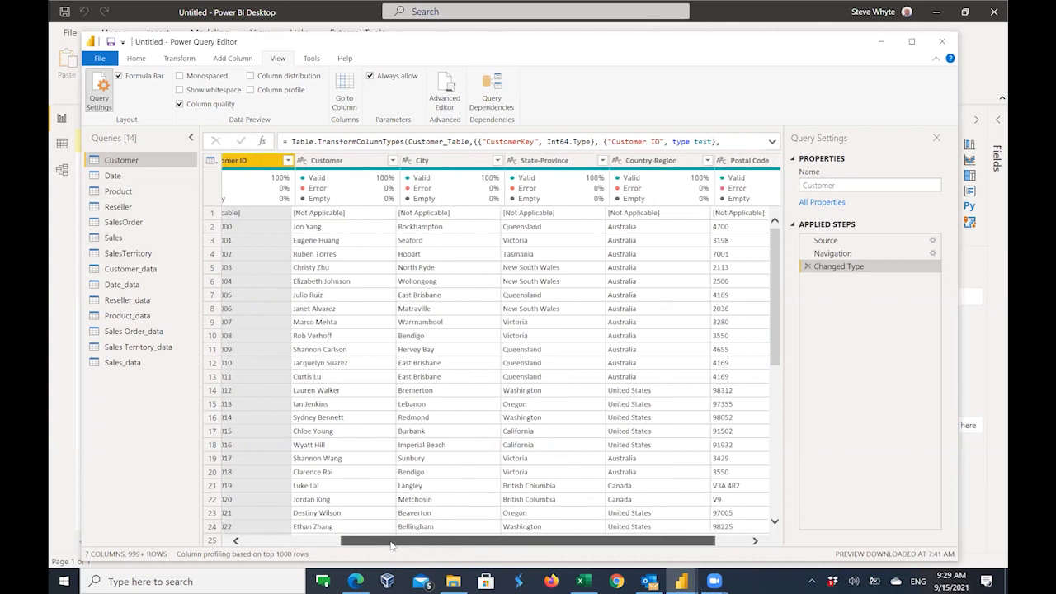
{"action": "scroll", "coordinate": [98, 243], "scroll_direction": "left", "scroll_amount": 3}
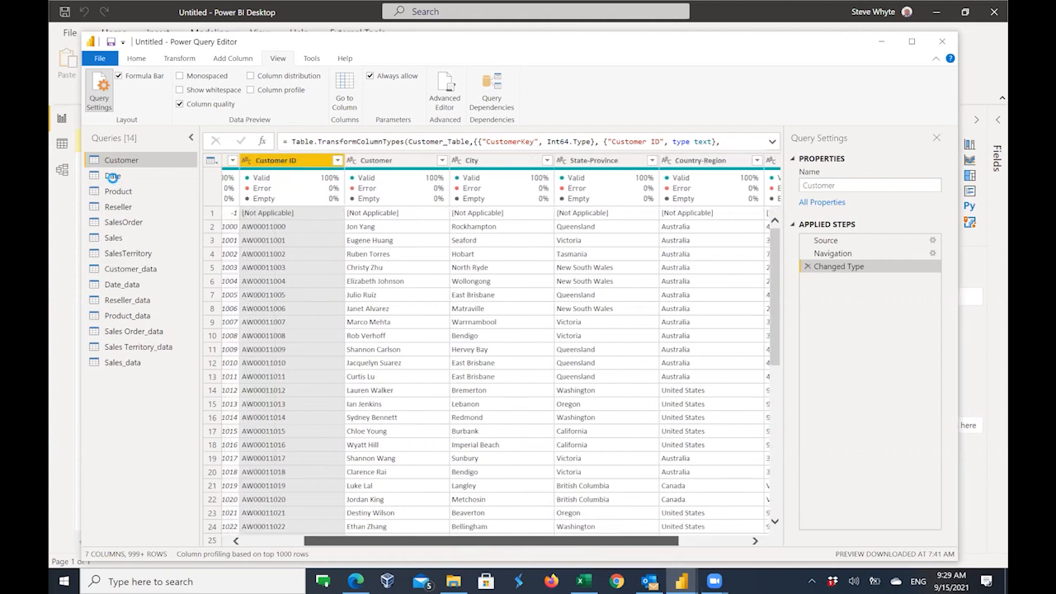
Step: Open the Sales query and examine the valid, error and empty percentages across its key, quantity, price and cost columns
{"action": "left_click", "coordinate": [114, 181]}
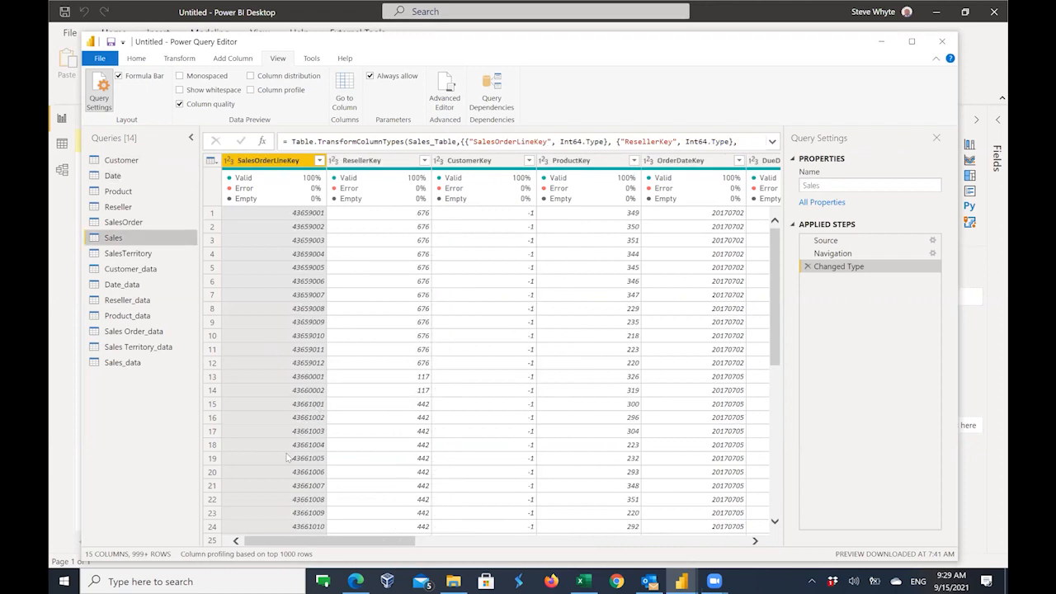
{"action": "left_click_drag", "start_coordinate": [276, 542], "coordinate": [397, 542]}
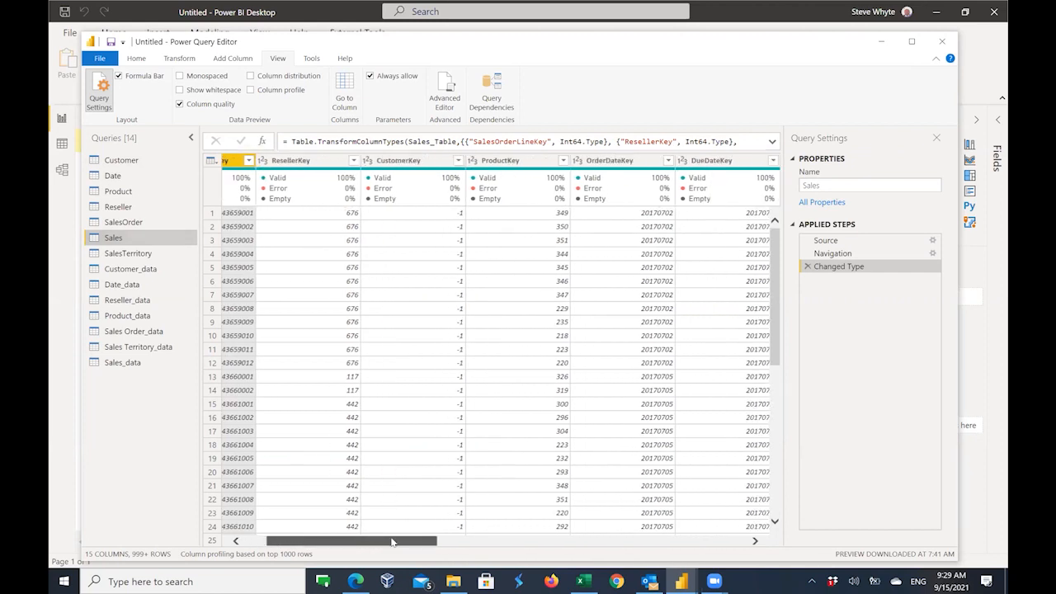
{"action": "left_click", "coordinate": [456, 542]}
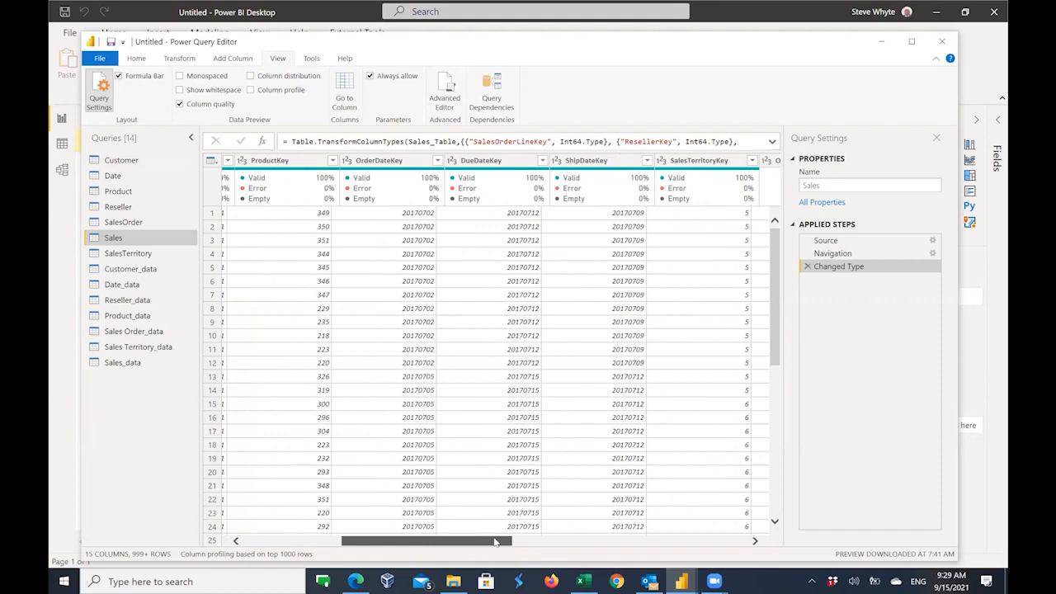
{"action": "left_click", "coordinate": [503, 542]}
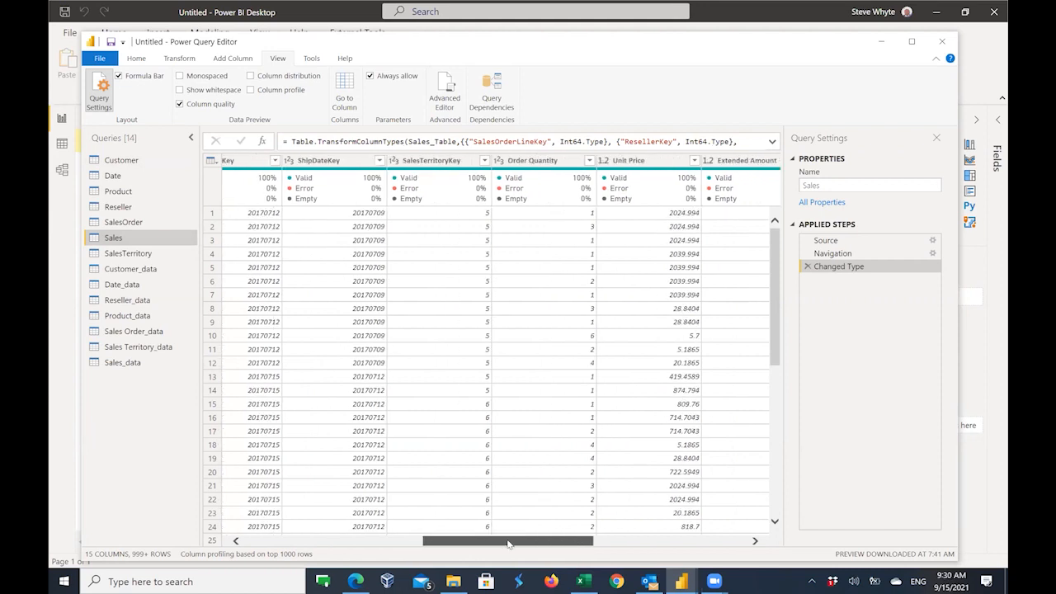
{"action": "scroll", "coordinate": [509, 542], "scroll_direction": "right", "scroll_amount": 5}
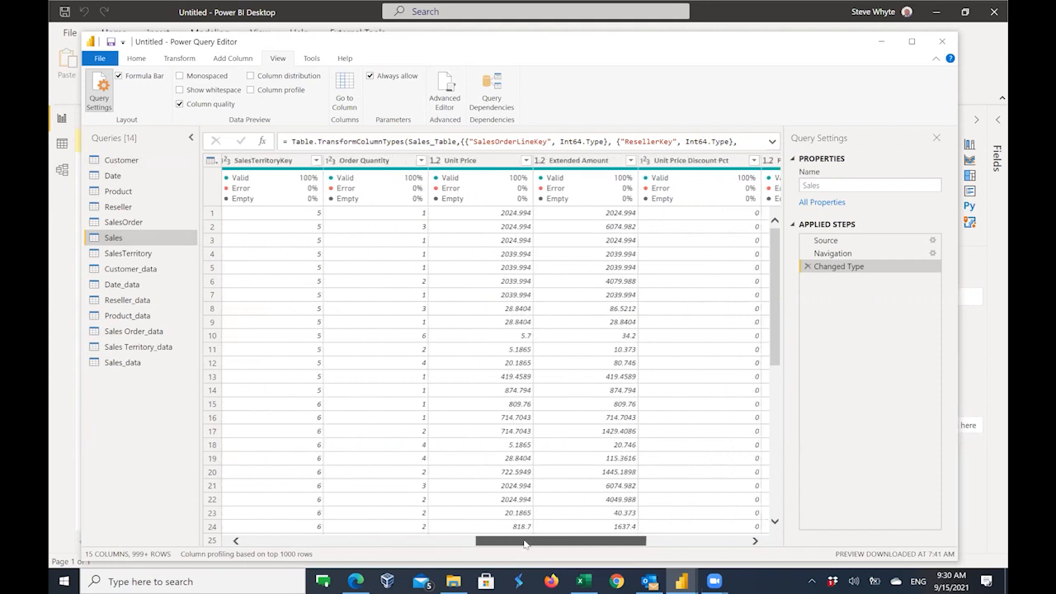
{"action": "scroll", "coordinate": [535, 542], "scroll_direction": "right", "scroll_amount": 3}
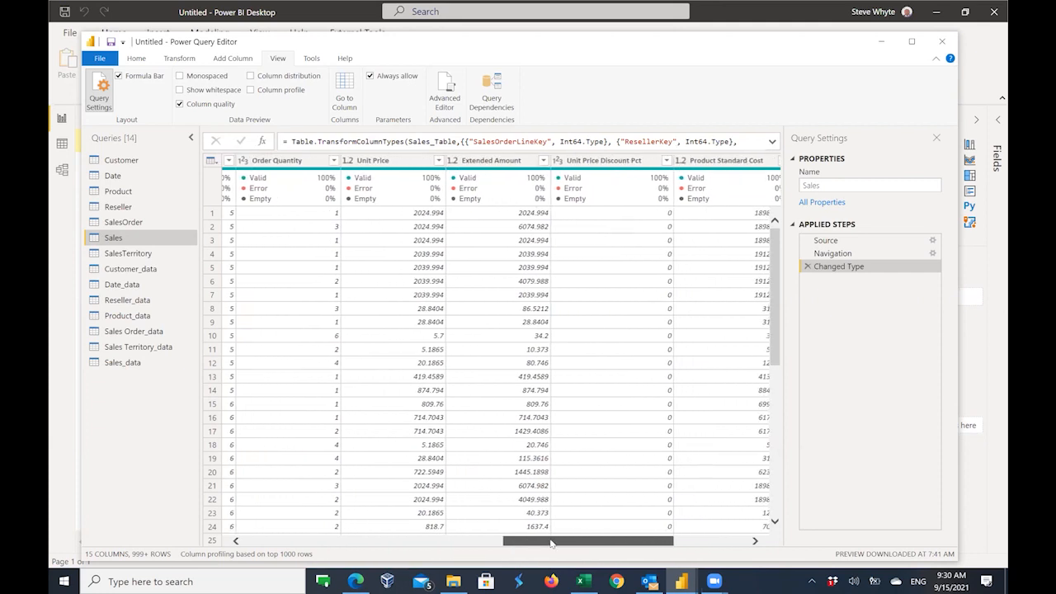
{"action": "scroll", "coordinate": [430, 547], "scroll_direction": "right", "scroll_amount": 1}
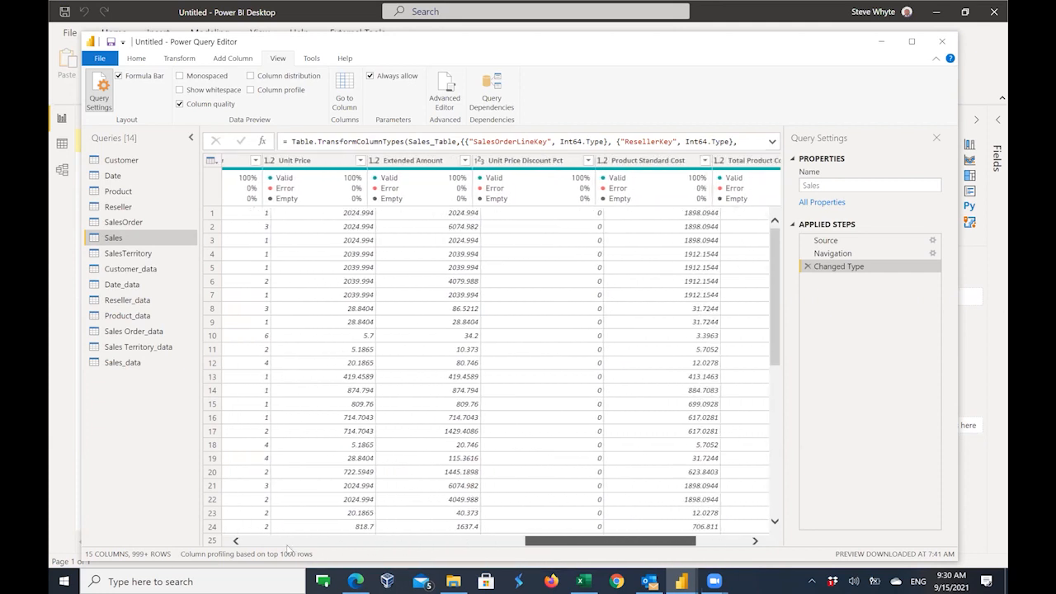
{"action": "left_click", "coordinate": [236, 541]}
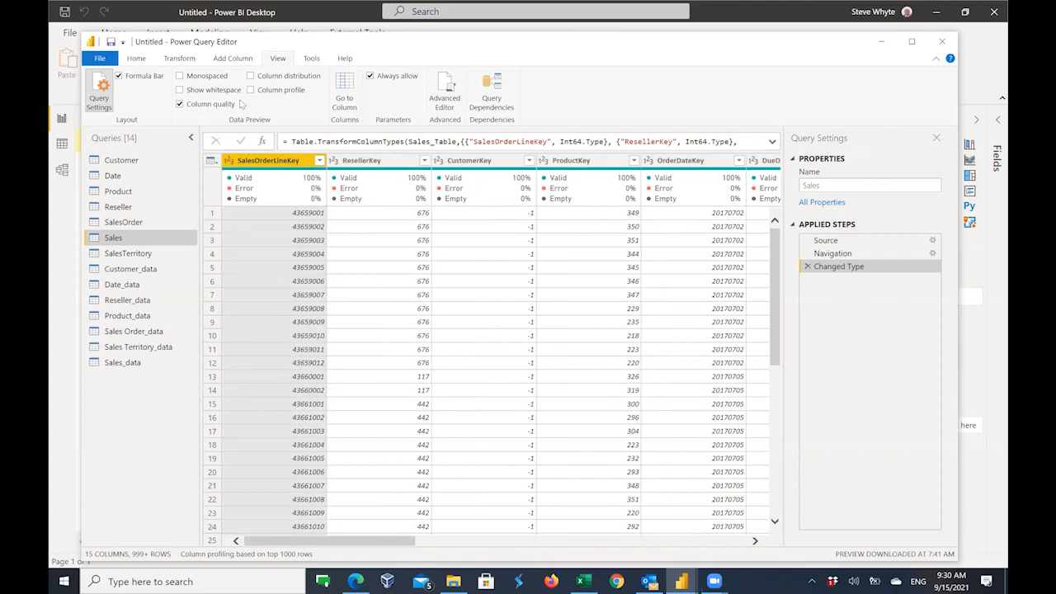
Step: Turn on Column distribution for the Sales query and examine the distinct and unique values across its columns
{"action": "left_click", "coordinate": [251, 76]}
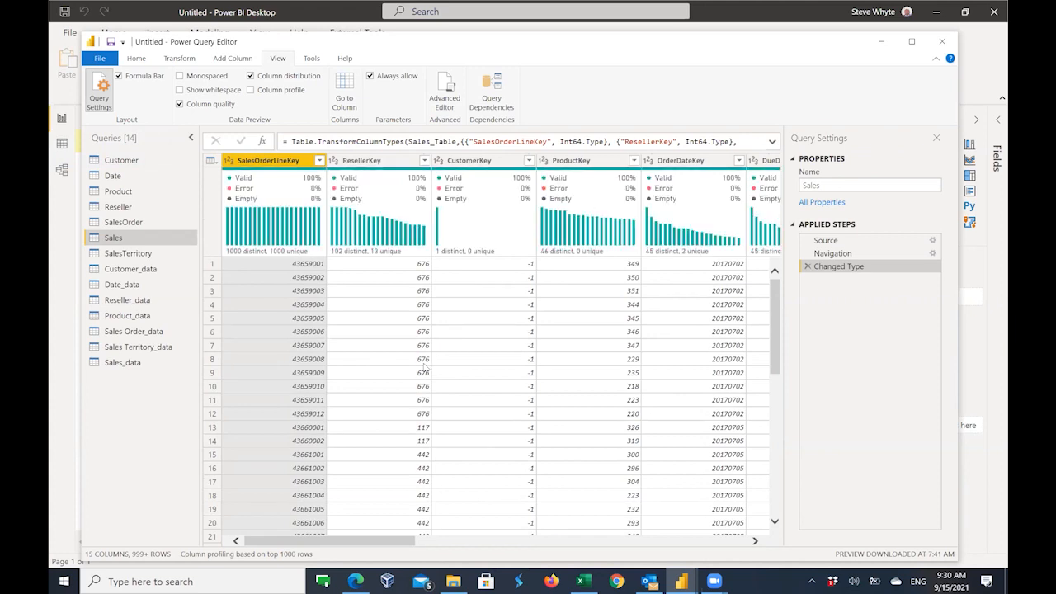
{"action": "scroll", "coordinate": [425, 367], "scroll_direction": "down", "scroll_amount": 1}
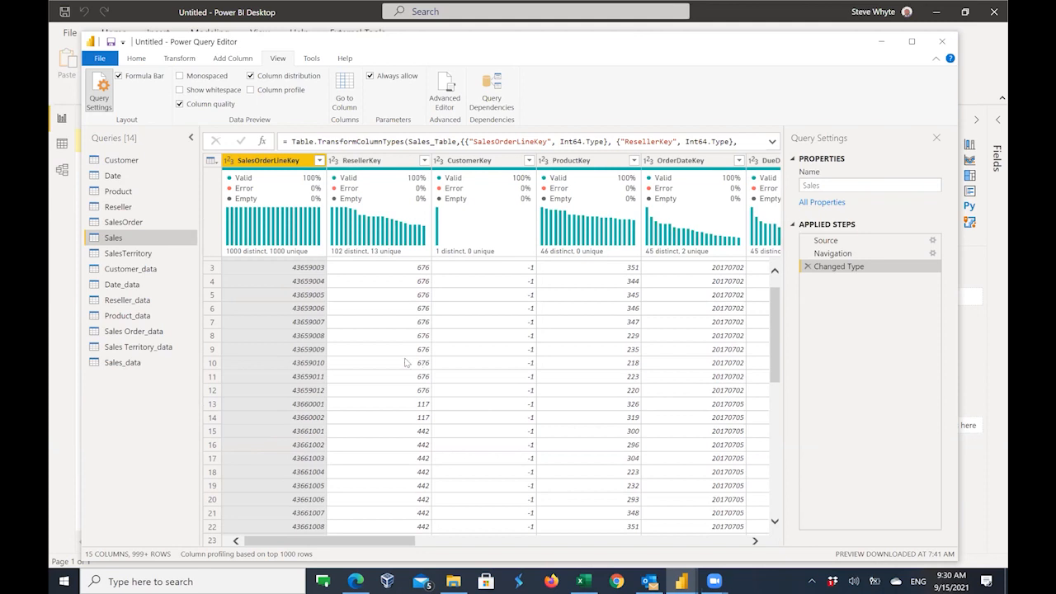
{"action": "left_click_drag", "start_coordinate": [391, 546], "coordinate": [441, 526]}
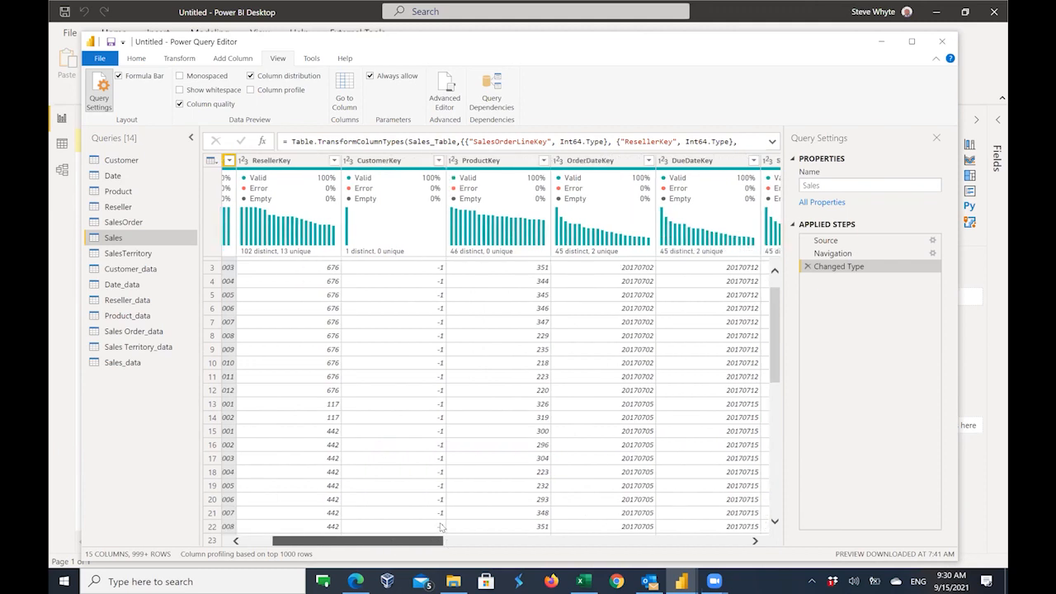
{"action": "left_click_drag", "start_coordinate": [441, 528], "coordinate": [442, 528]}
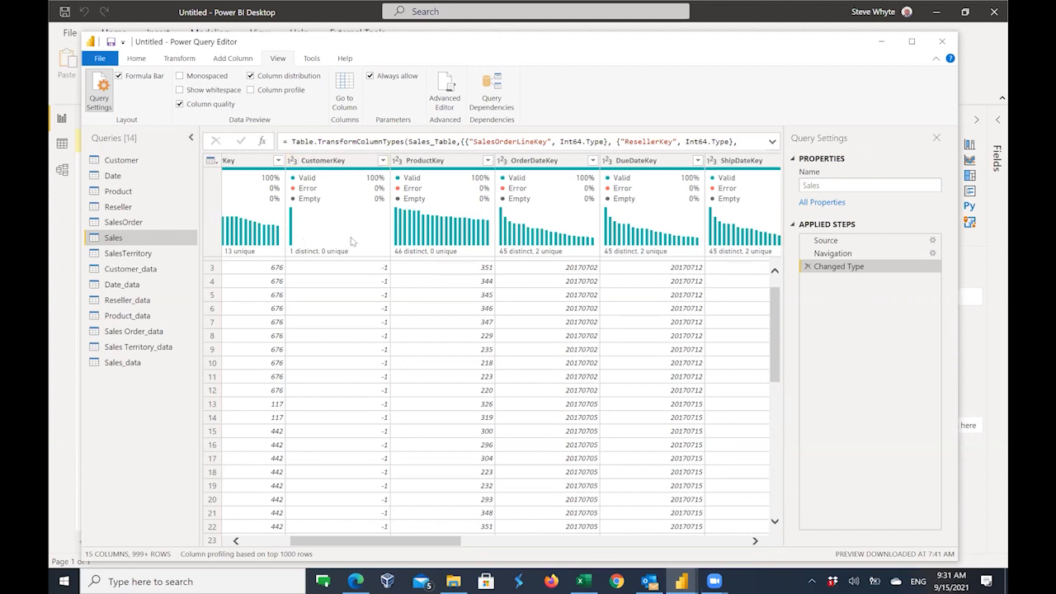
{"action": "left_click_drag", "start_coordinate": [377, 542], "coordinate": [595, 540]}
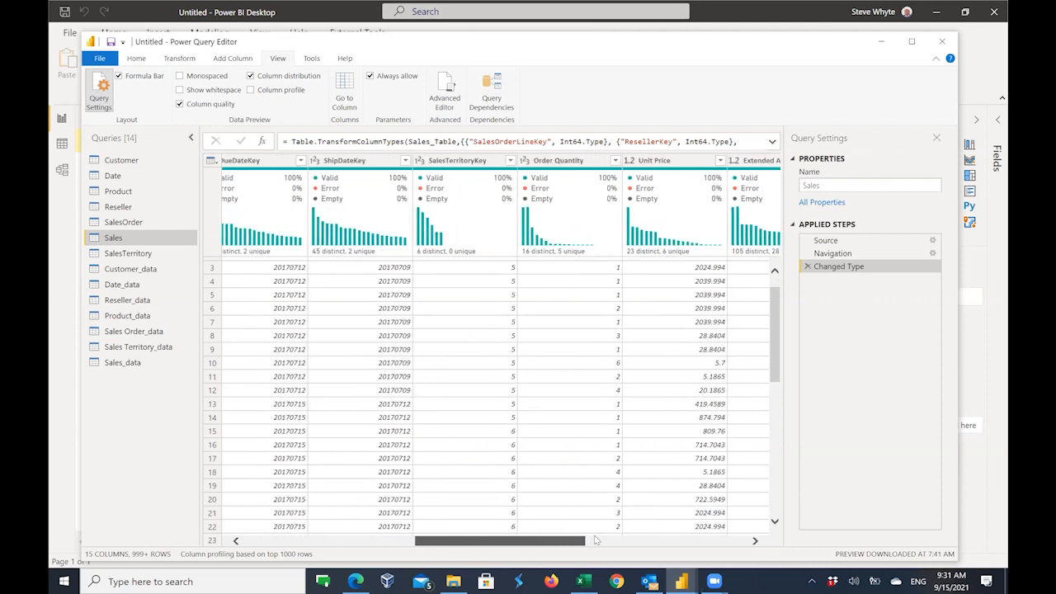
{"action": "left_click", "coordinate": [613, 540]}
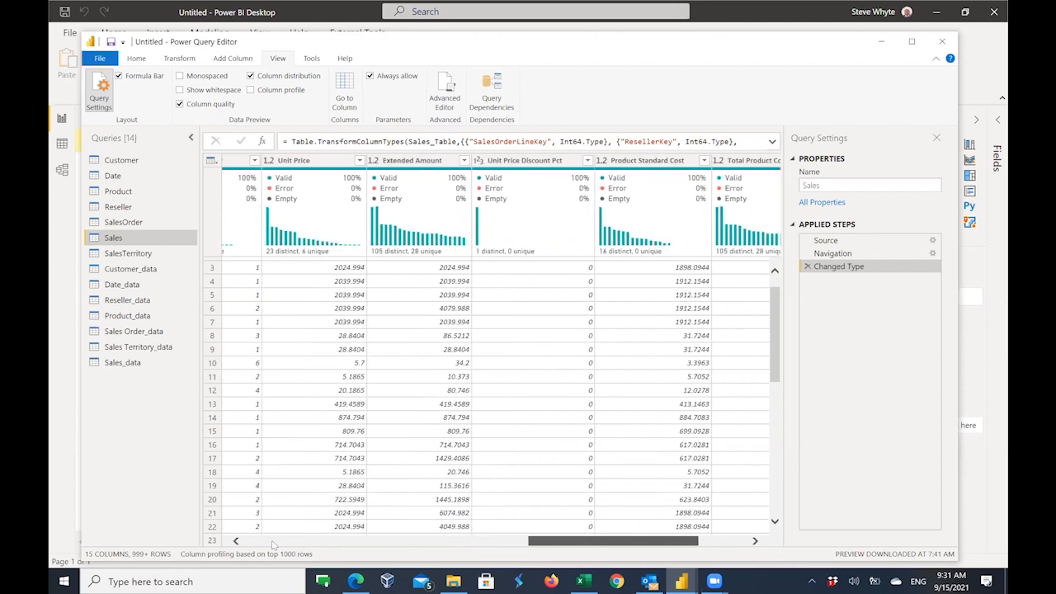
{"action": "left_click", "coordinate": [273, 542]}
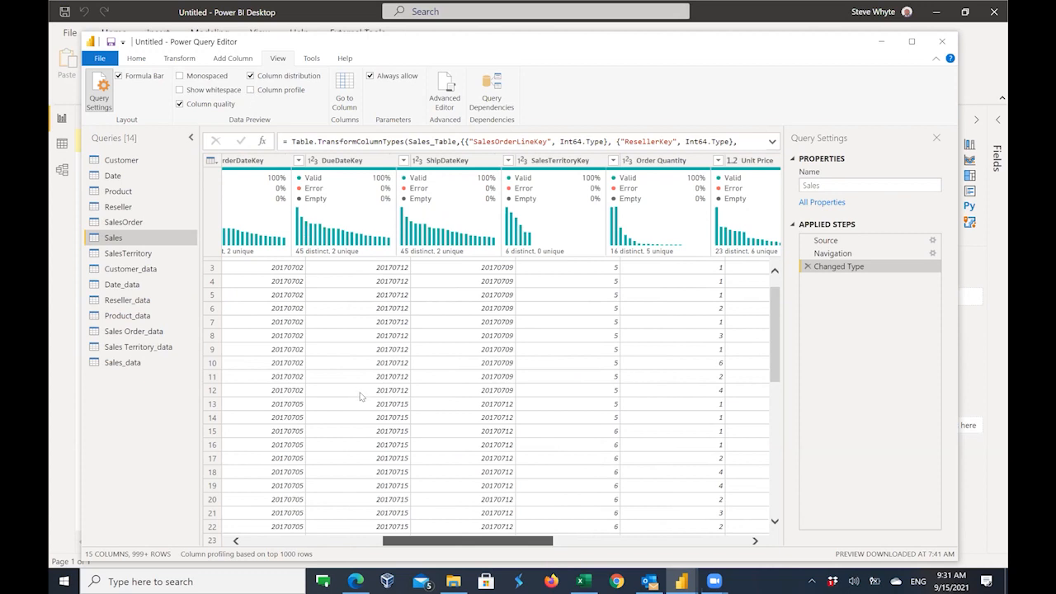
Step: Turn on Column profile and review the column statistics and value distribution of SalesOrderLineKey
{"action": "scroll", "coordinate": [417, 537], "scroll_direction": "left", "scroll_amount": 5}
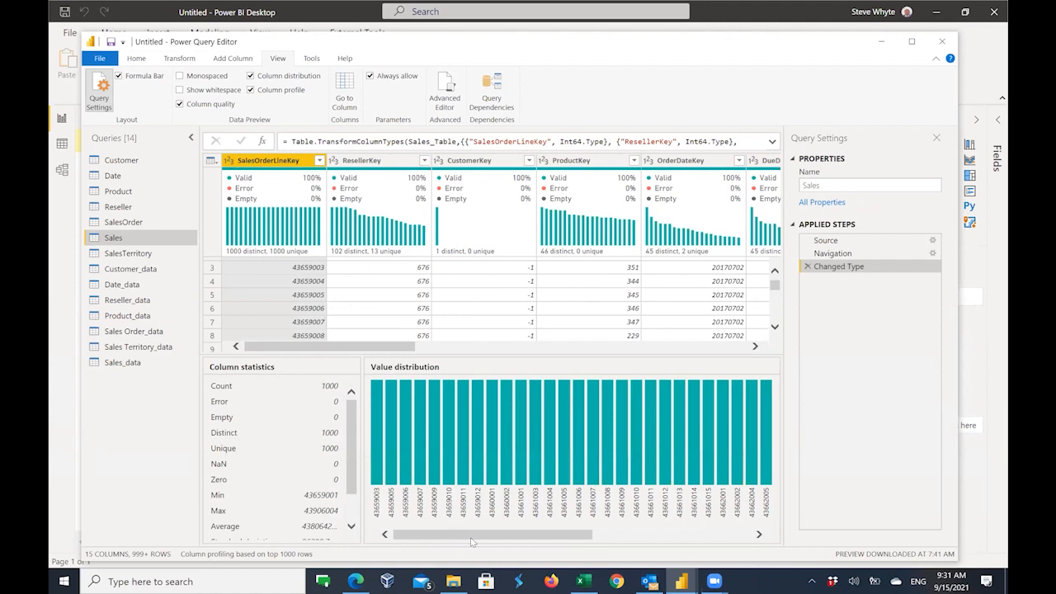
{"action": "scroll", "coordinate": [483, 541], "scroll_direction": "right", "scroll_amount": 3}
{"action": "scroll", "coordinate": [440, 541], "scroll_direction": "left", "scroll_amount": 3}
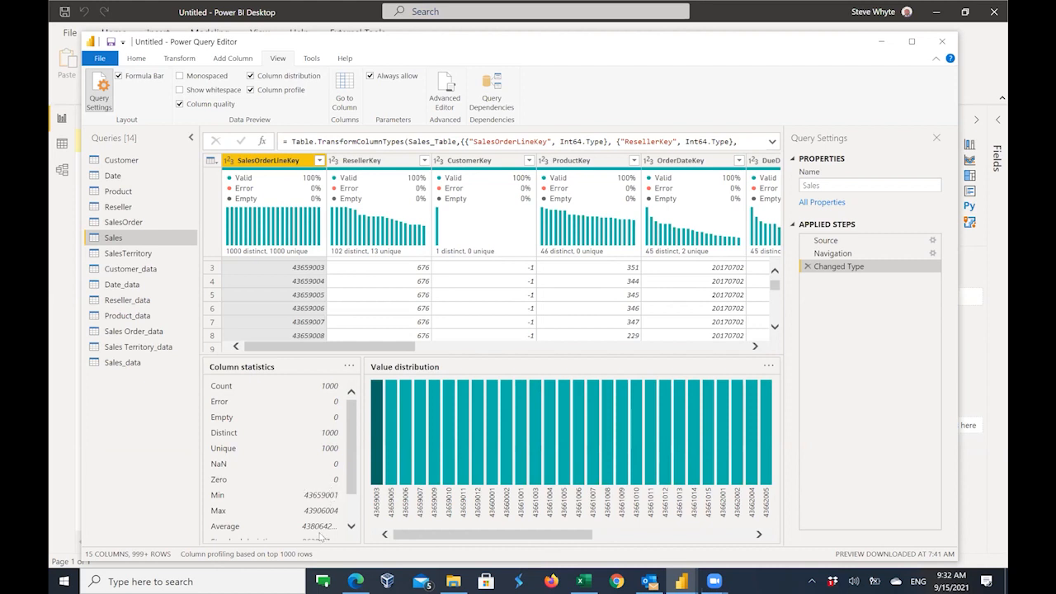
{"action": "scroll", "coordinate": [352, 498], "scroll_direction": "down", "scroll_amount": 2}
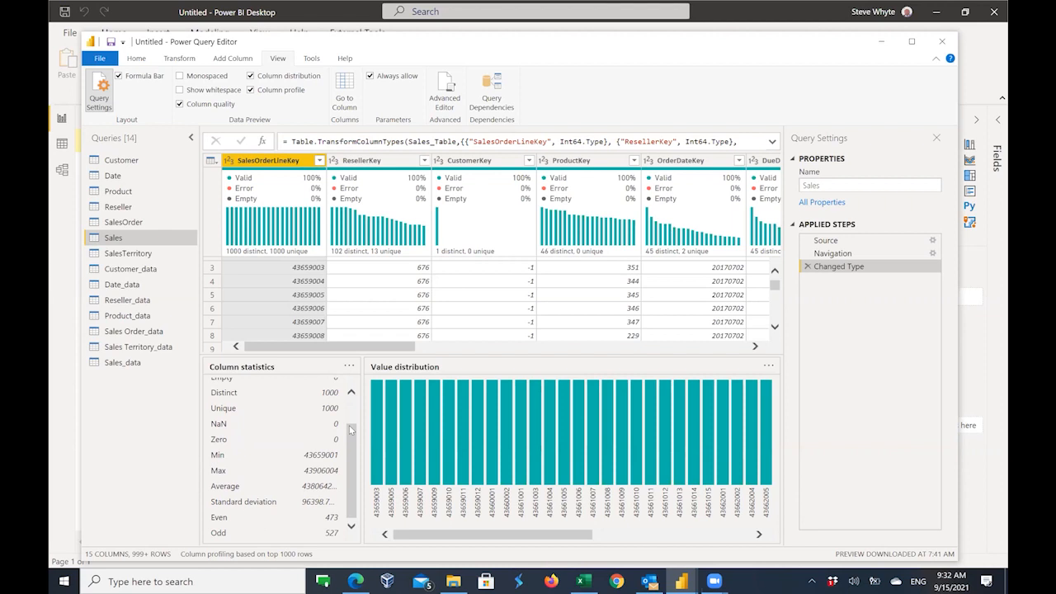
{"action": "scroll", "coordinate": [350, 429], "scroll_direction": "up", "scroll_amount": 2}
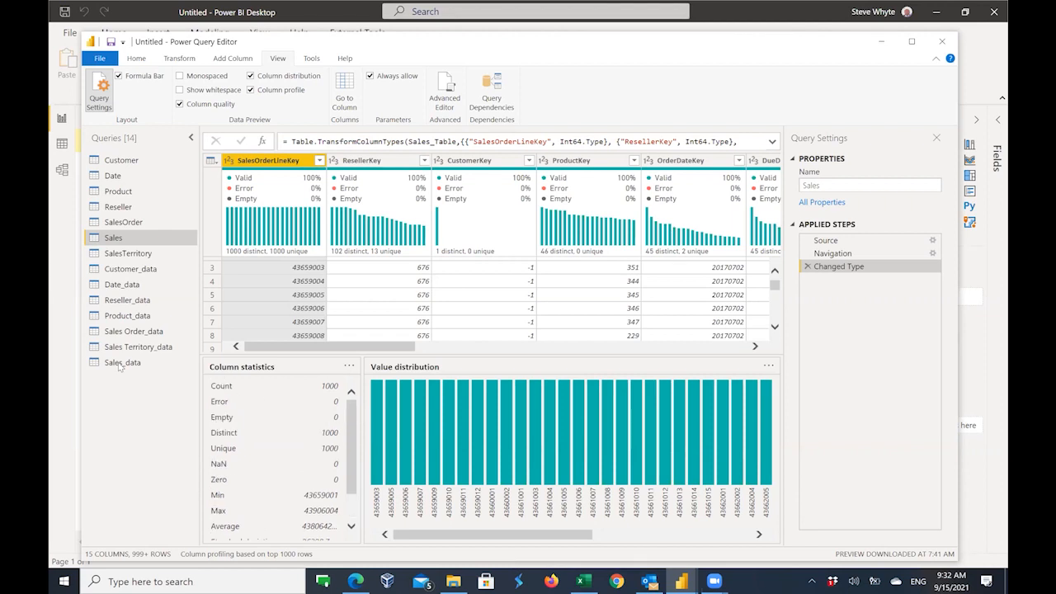
Step: Hide the column quality, distribution and profile details on the Customer_data query, and close and apply the queries
{"action": "left_click", "coordinate": [120, 274]}
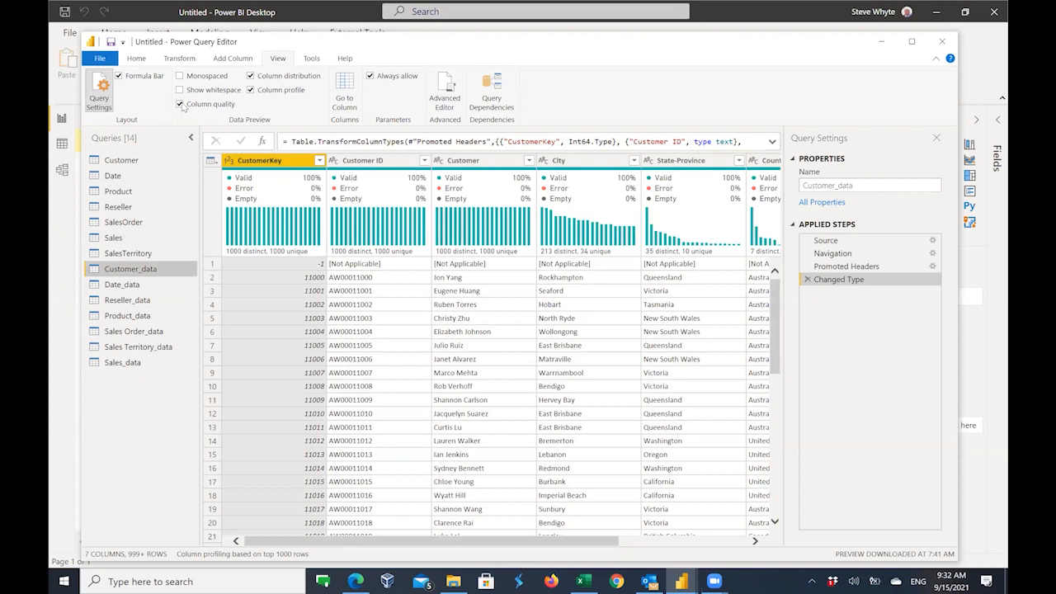
{"action": "left_click", "coordinate": [238, 102]}
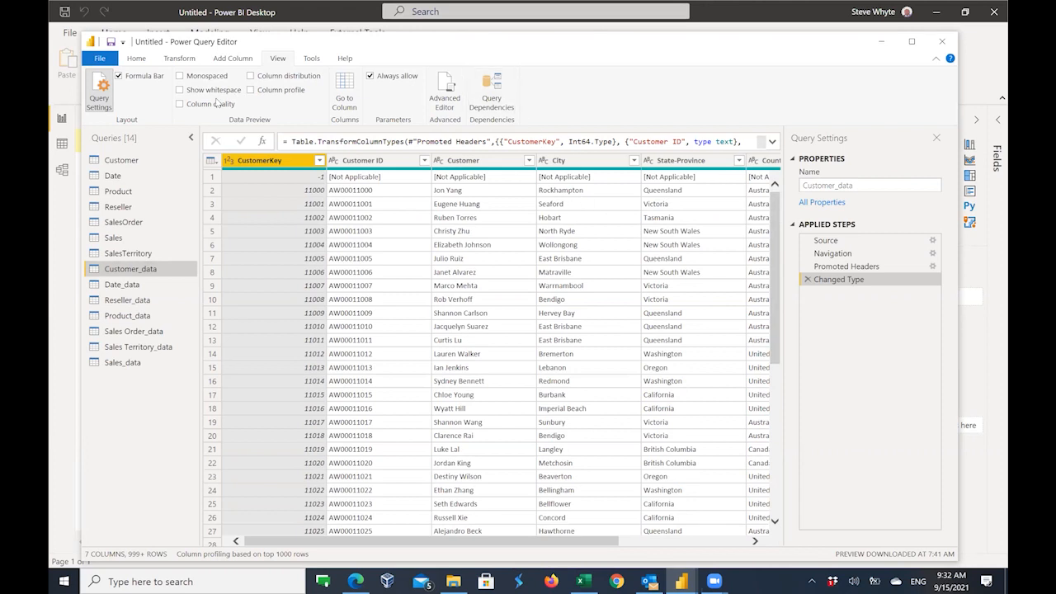
{"action": "left_click", "coordinate": [134, 59]}
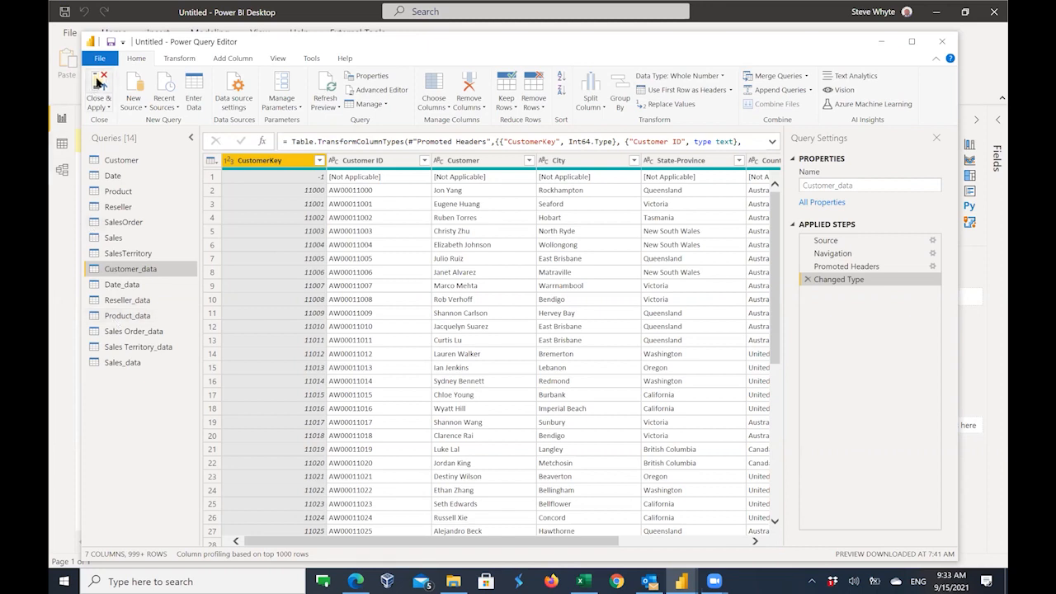
{"action": "left_click", "coordinate": [97, 83]}
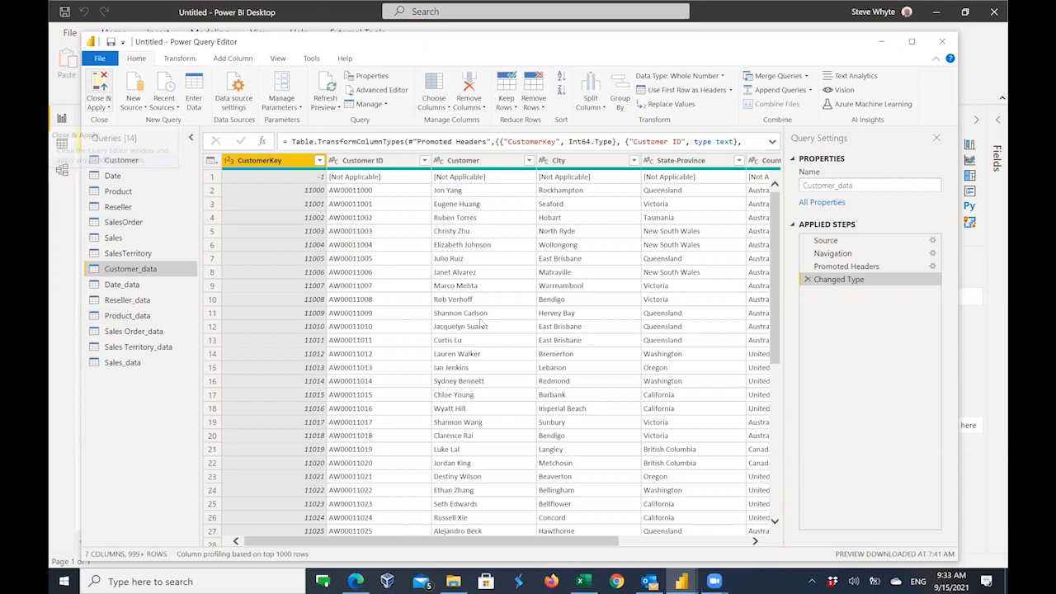
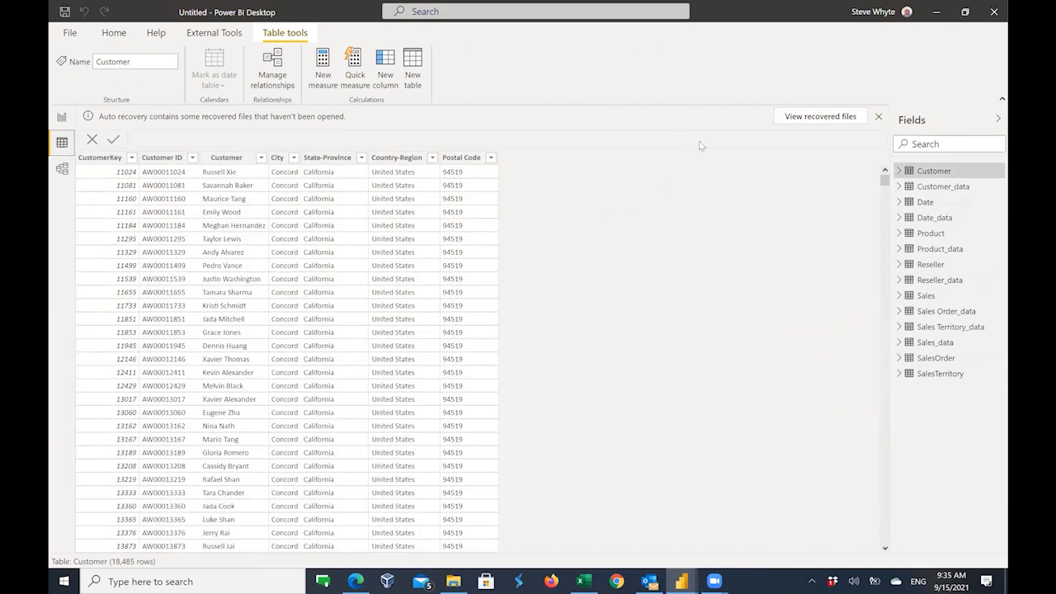
Step: Show the loaded rows of the Customer_data table and the Date table
{"action": "left_click", "coordinate": [929, 188]}
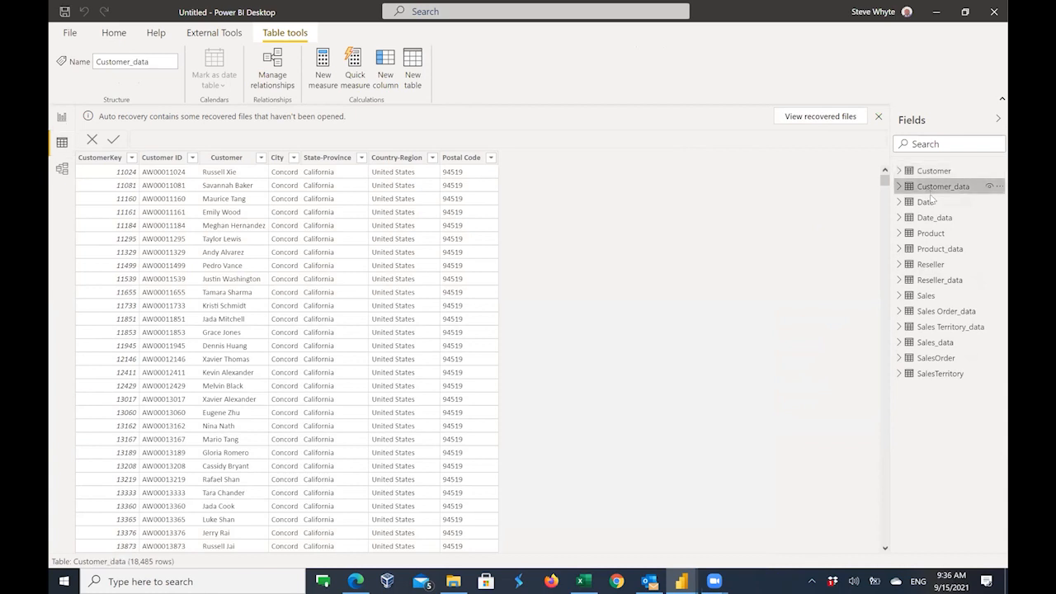
{"action": "left_click", "coordinate": [927, 203]}
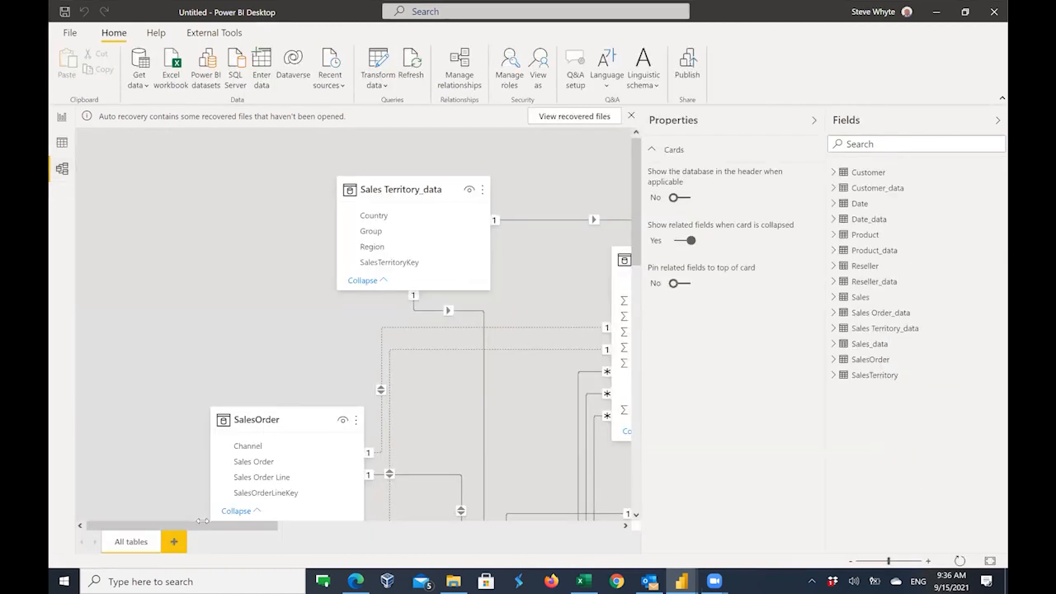
Step: In the model view, examine the relationship between Sales Territory_data and Sales_data and the SalesTerritoryKey fields it joins
{"action": "left_click_drag", "start_coordinate": [202, 522], "coordinate": [286, 526]}
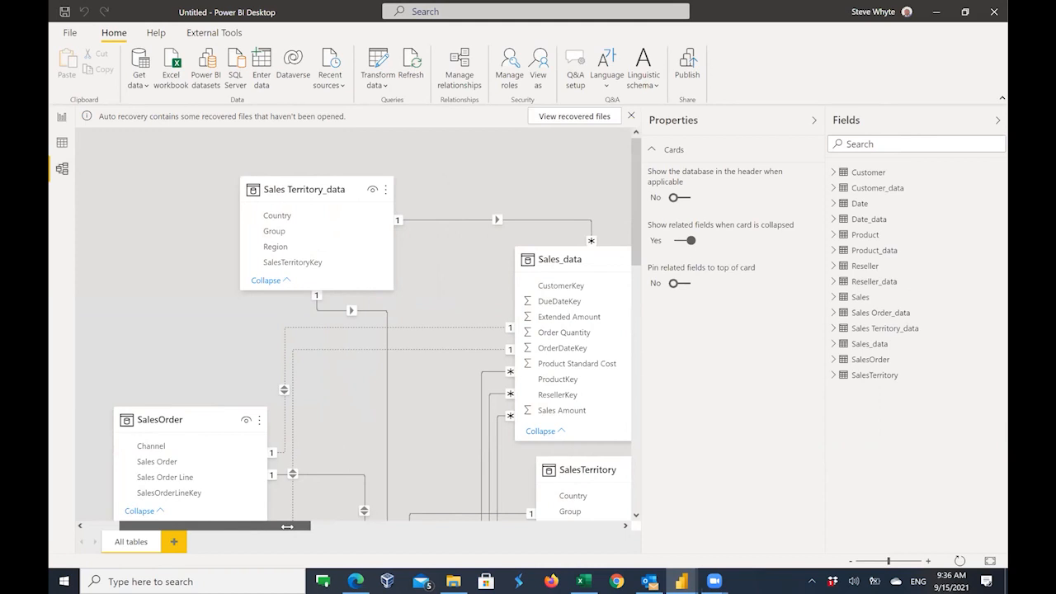
{"action": "scroll", "coordinate": [287, 526], "scroll_direction": "right", "scroll_amount": 3}
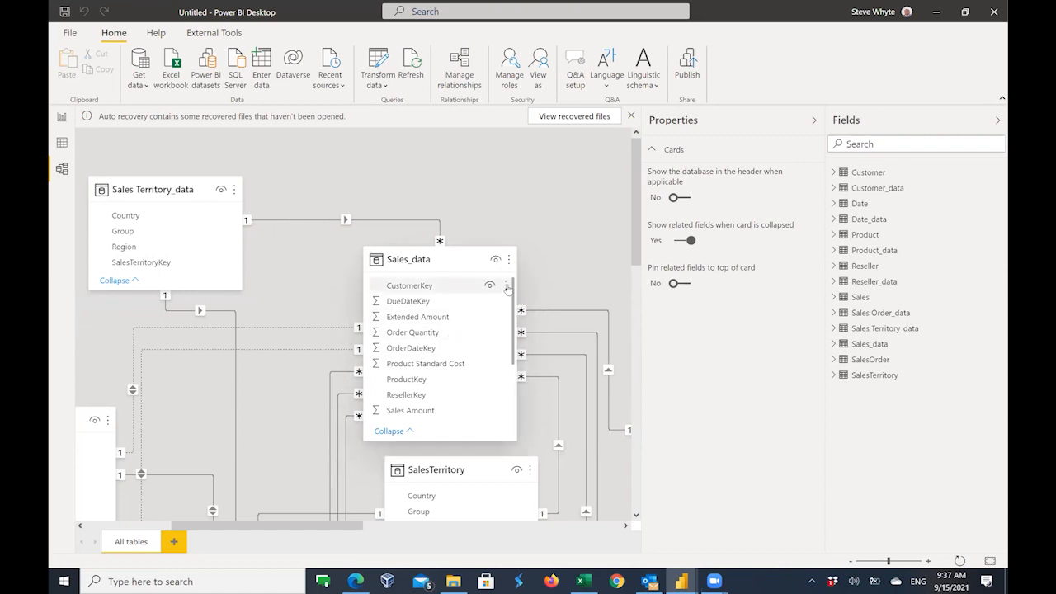
{"action": "scroll", "coordinate": [510, 306], "scroll_direction": "down", "scroll_amount": 3}
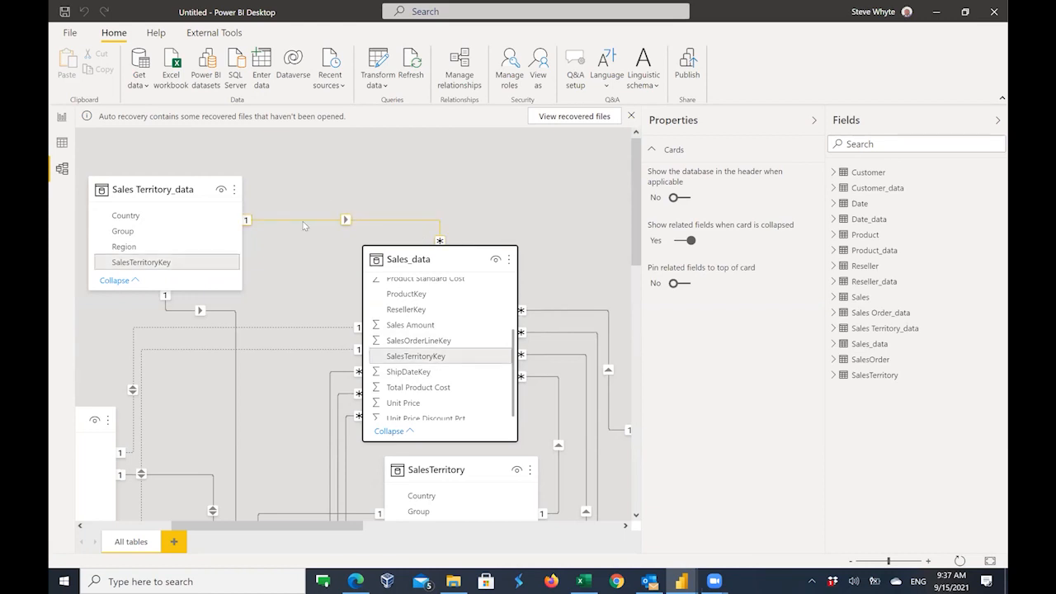
{"action": "mouse_move", "coordinate": [234, 217]}
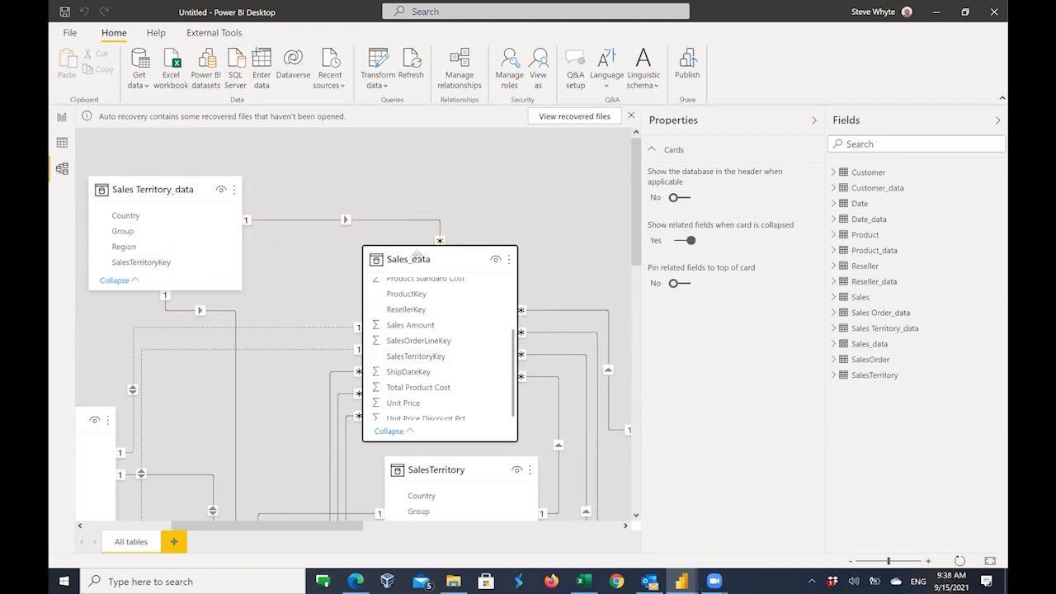
{"action": "mouse_move", "coordinate": [413, 257]}
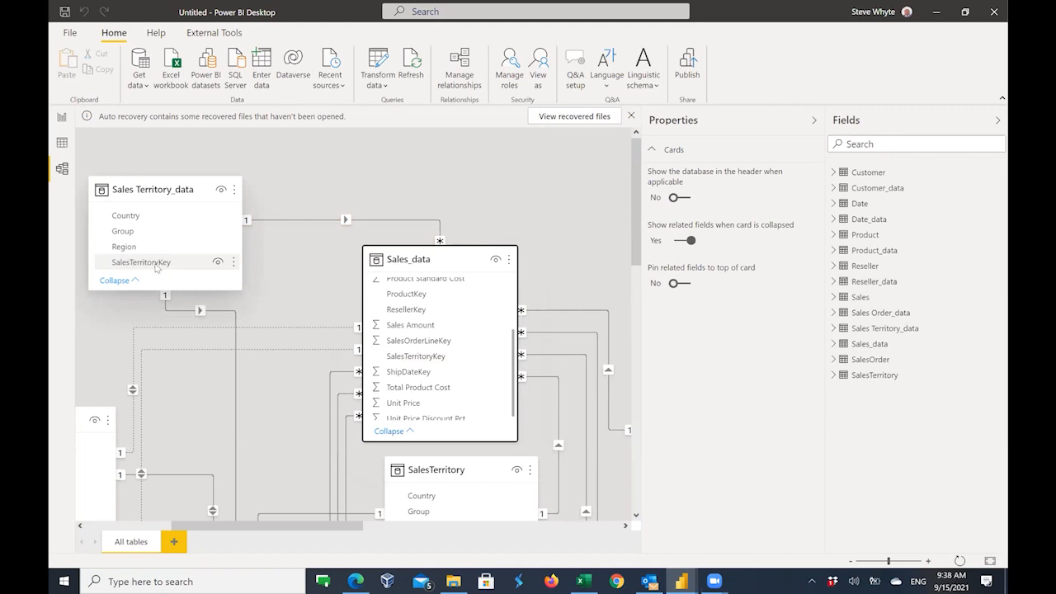
{"action": "left_click", "coordinate": [273, 219]}
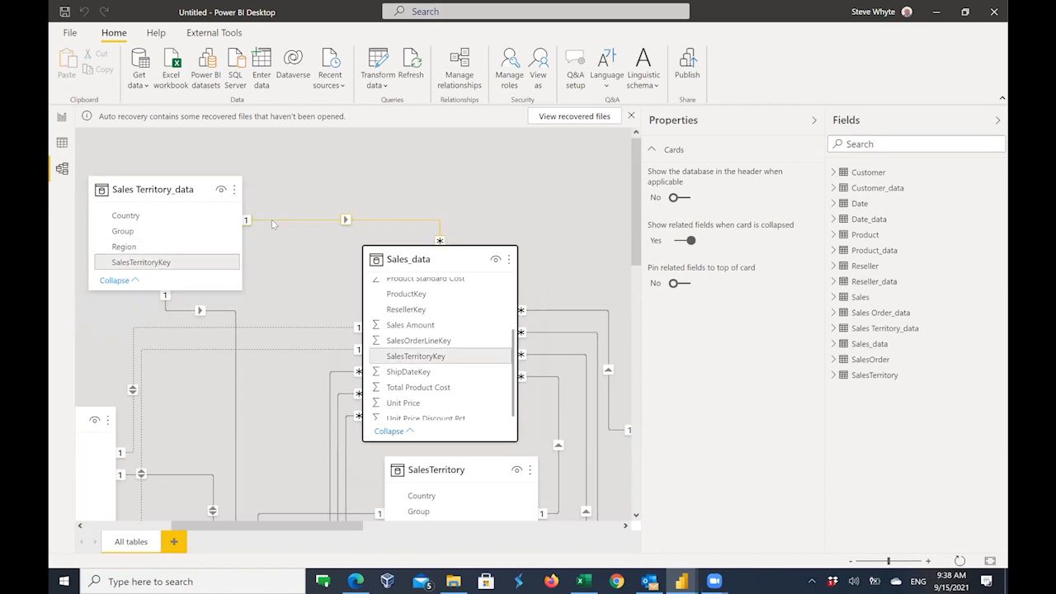
Step: Open the relationship between Sales_data and Sales Territory_data for editing, review the tables offered on both sides, and cancel without changes
{"action": "left_click", "coordinate": [390, 244]}
{"action": "scroll", "coordinate": [293, 222], "scroll_direction": "down", "scroll_amount": 1}
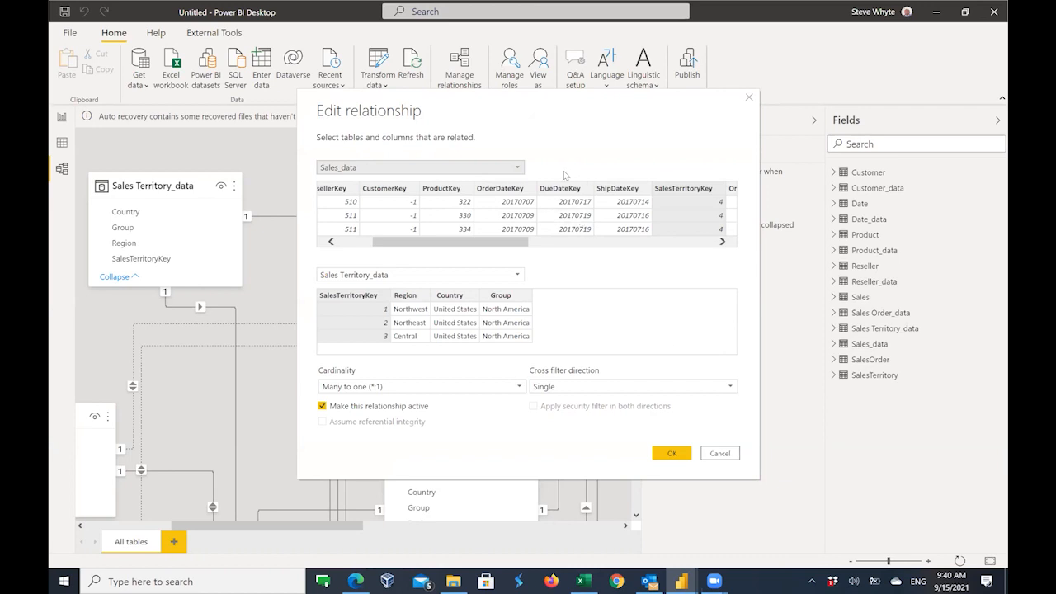
{"action": "left_click", "coordinate": [519, 171]}
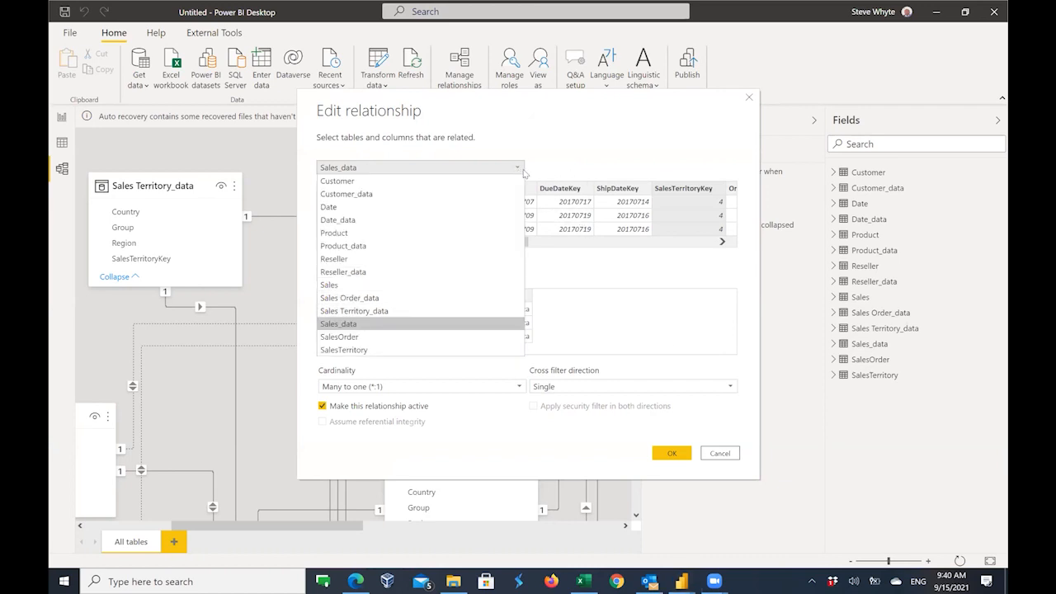
{"action": "left_click", "coordinate": [584, 167]}
{"action": "left_click", "coordinate": [518, 275]}
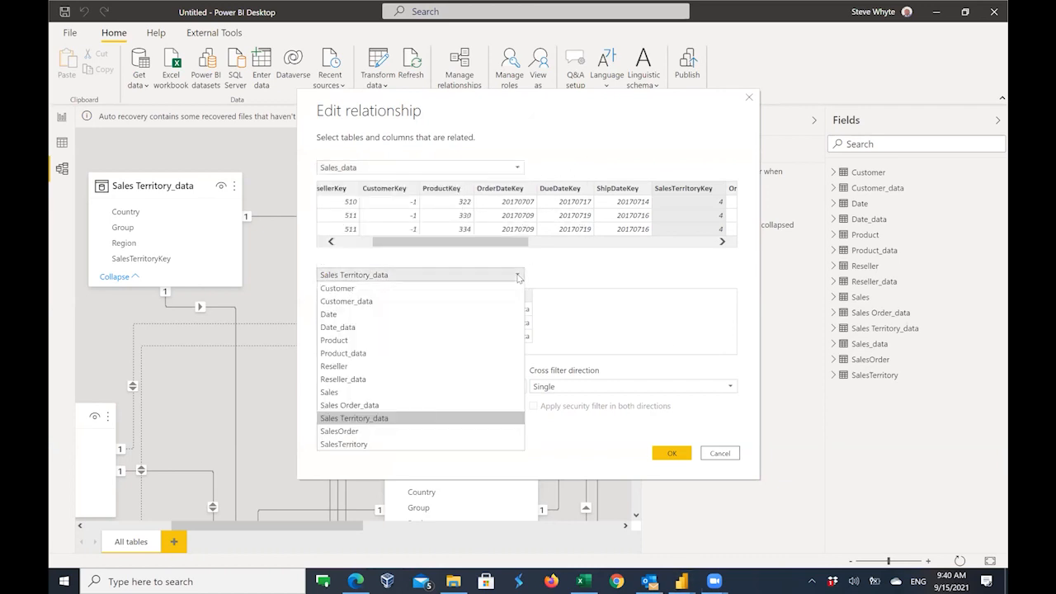
{"action": "left_click", "coordinate": [714, 274]}
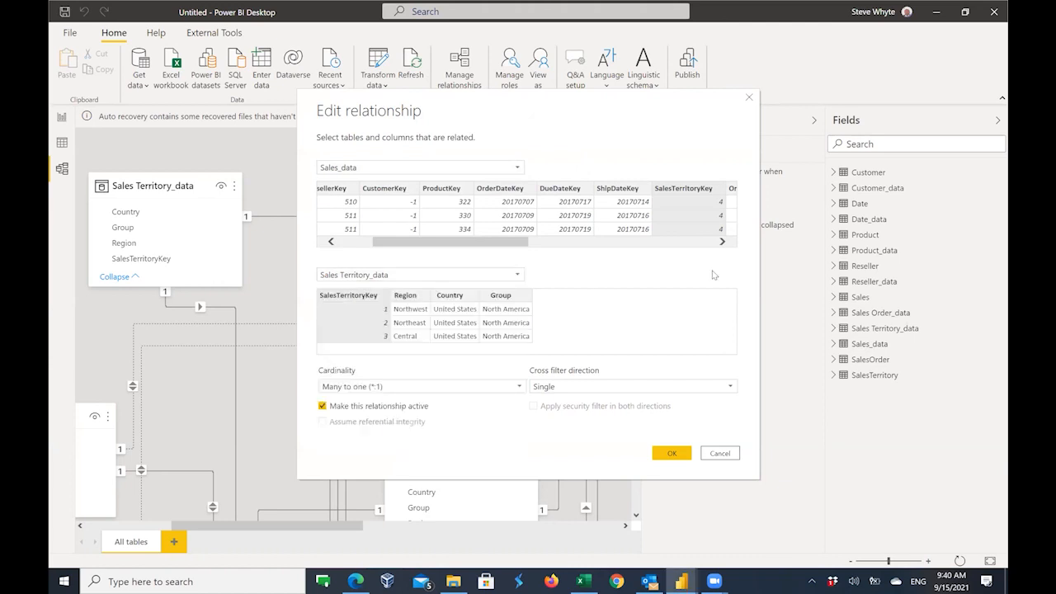
{"action": "left_click", "coordinate": [729, 454]}
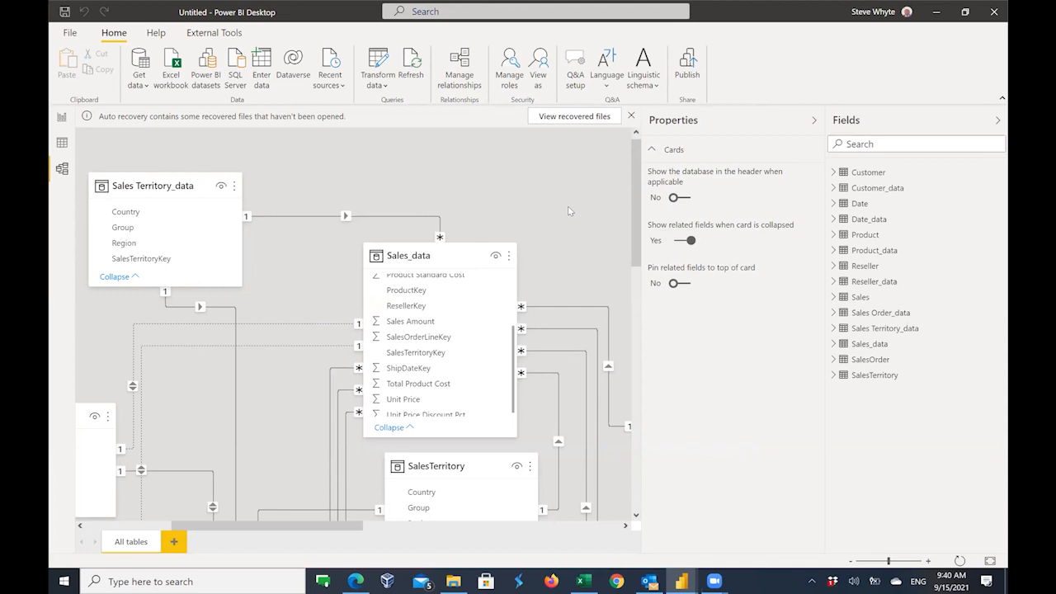
Step: Return to the report view, then switch to the AdventureWorks Sales report and highlight Value Added Reseller under Components in its matrix
{"action": "left_click", "coordinate": [62, 145]}
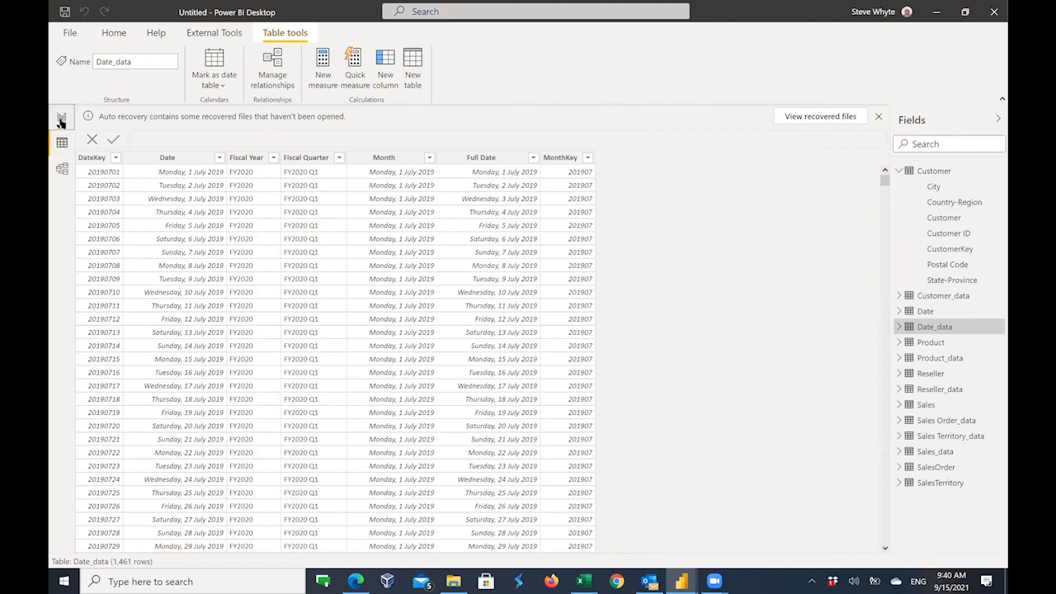
{"action": "left_click", "coordinate": [61, 119]}
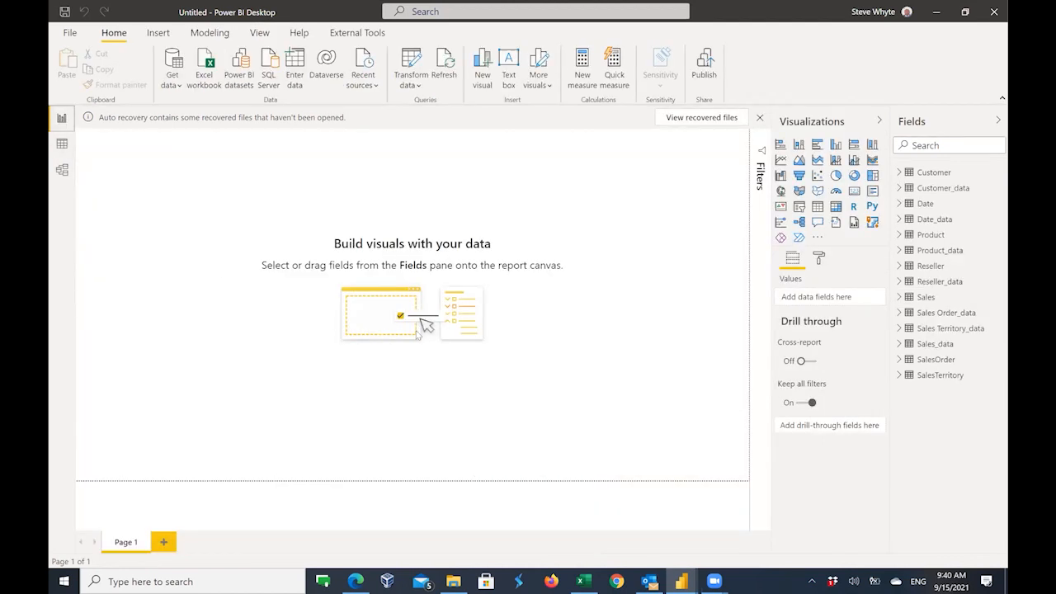
{"action": "left_click", "coordinate": [693, 583]}
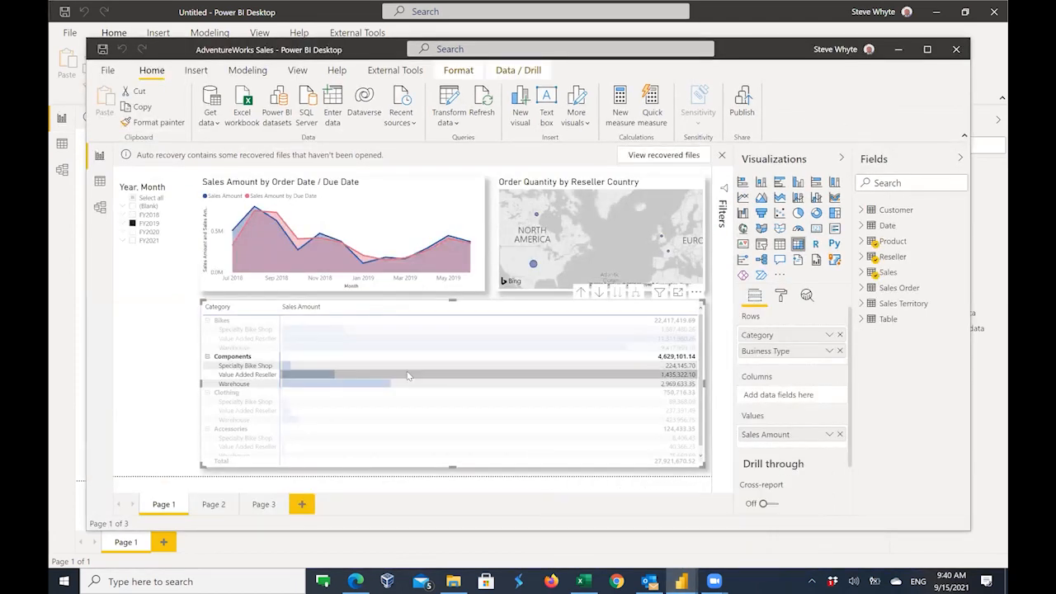
{"action": "left_click", "coordinate": [407, 376]}
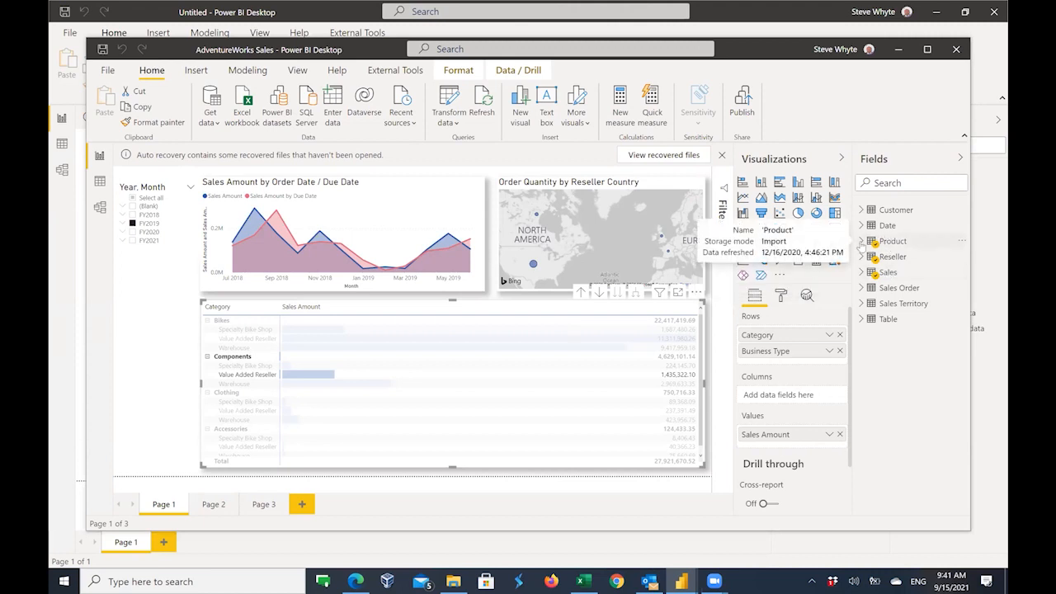
Step: Expand the Product, Reseller and Sales tables in the AdventureWorks Sales report and examine which fields its matrix uses
{"action": "left_click", "coordinate": [861, 241]}
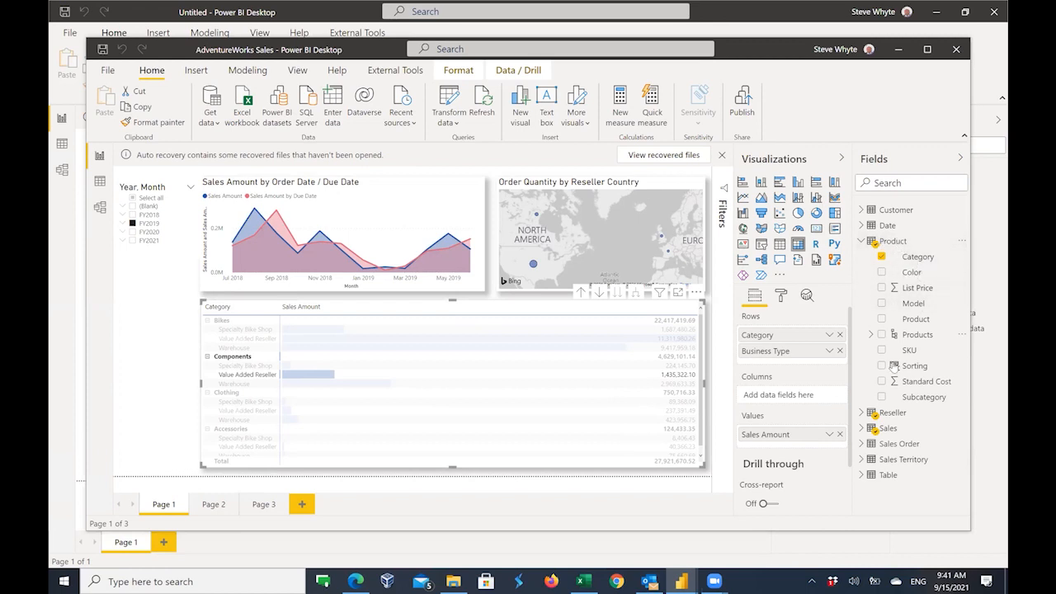
{"action": "left_click", "coordinate": [861, 412]}
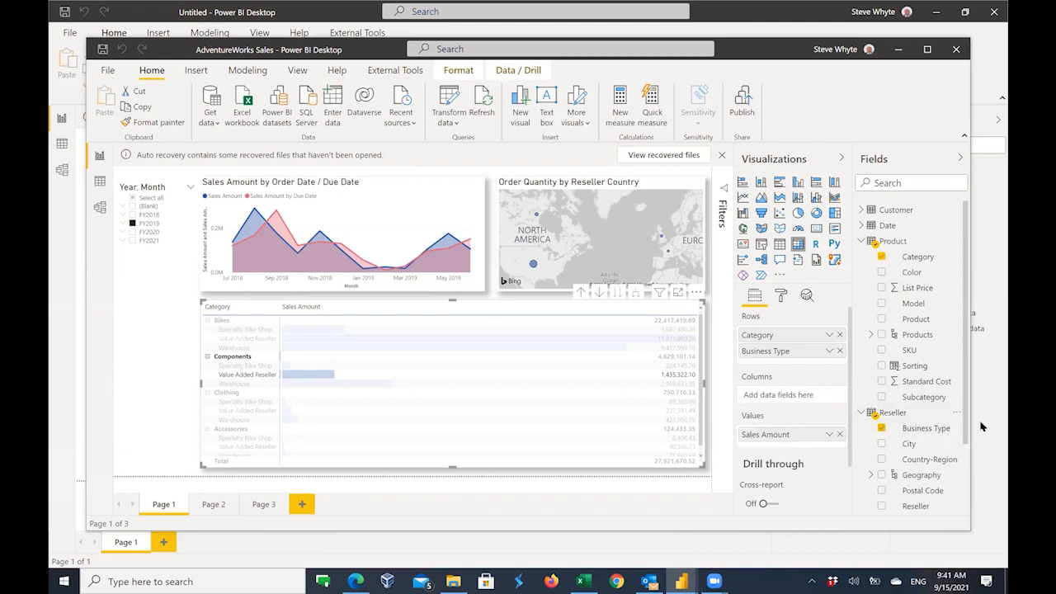
{"action": "scroll", "coordinate": [962, 437], "scroll_direction": "down", "scroll_amount": 2}
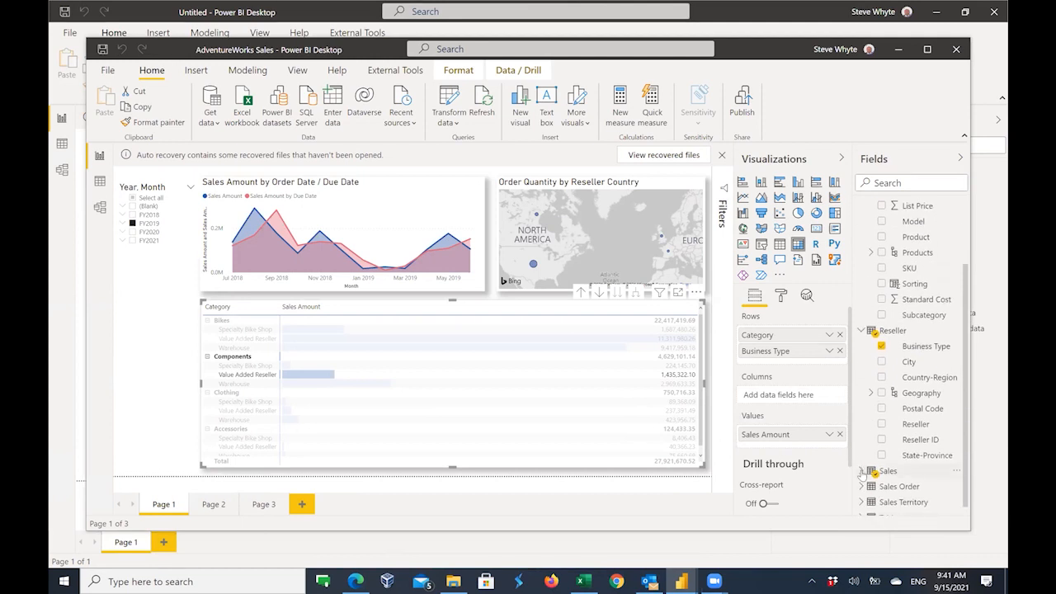
{"action": "left_click", "coordinate": [862, 471]}
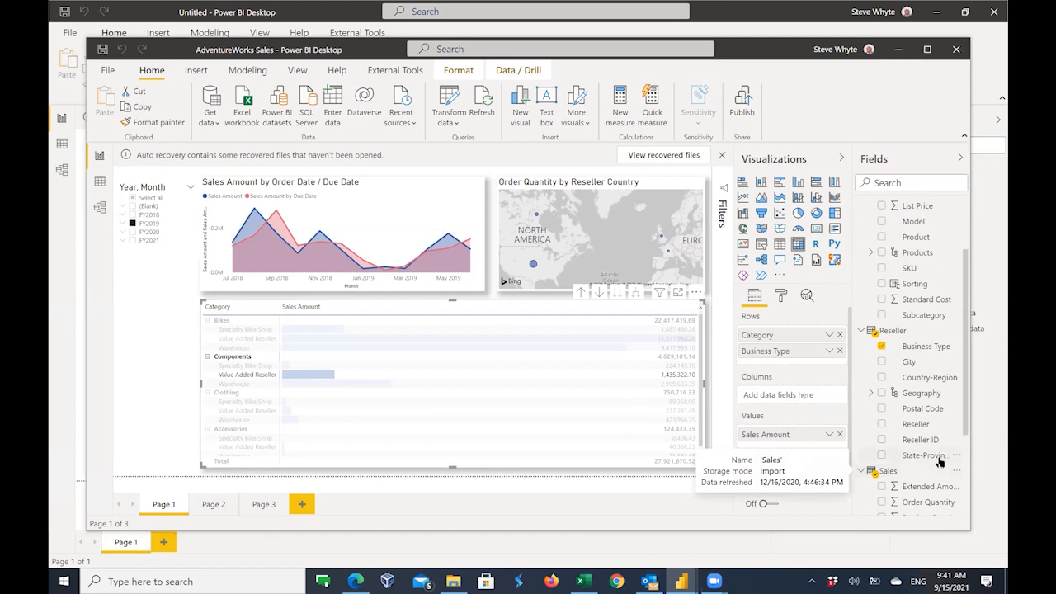
{"action": "scroll", "coordinate": [912, 472], "scroll_direction": "down", "scroll_amount": 2}
{"action": "scroll", "coordinate": [911, 472], "scroll_direction": "down", "scroll_amount": 3}
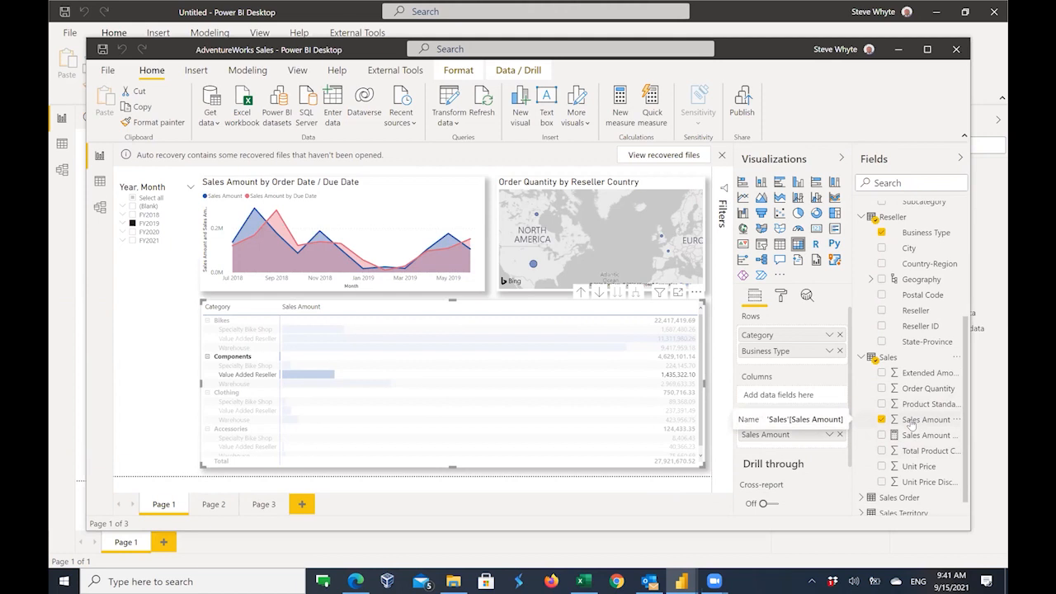
{"action": "scroll", "coordinate": [969, 384], "scroll_direction": "up", "scroll_amount": 1}
{"action": "scroll", "coordinate": [969, 384], "scroll_direction": "up", "scroll_amount": 3}
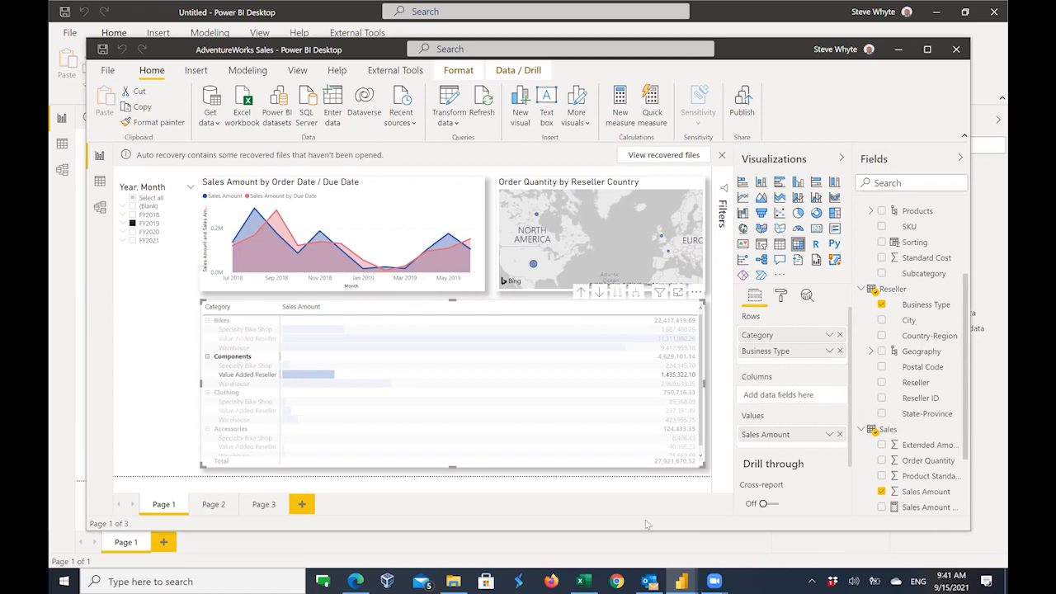
Step: Switch back to the Untitled report, add a matrix visual to Page 1, reposition it near the page's upper-left corner and enlarge it
{"action": "mouse_move", "coordinate": [682, 581]}
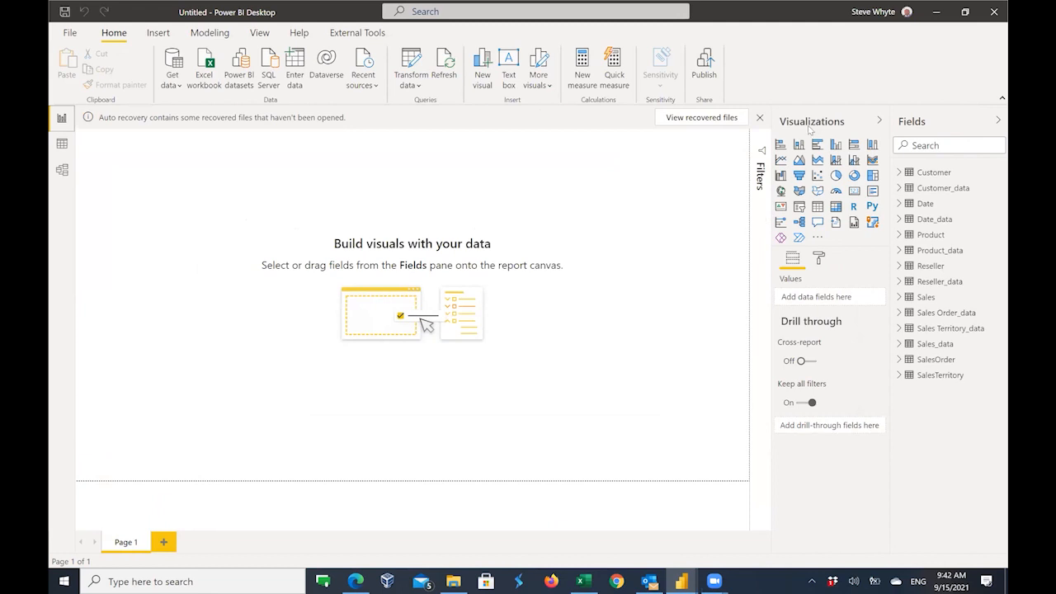
{"action": "left_click", "coordinate": [836, 206]}
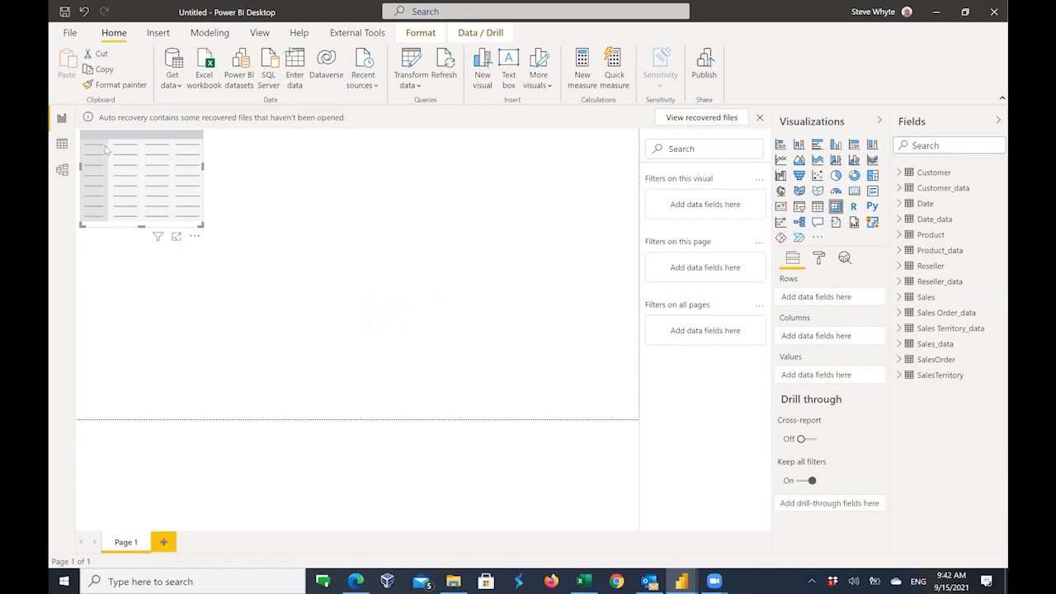
{"action": "left_click_drag", "start_coordinate": [115, 160], "coordinate": [142, 186]}
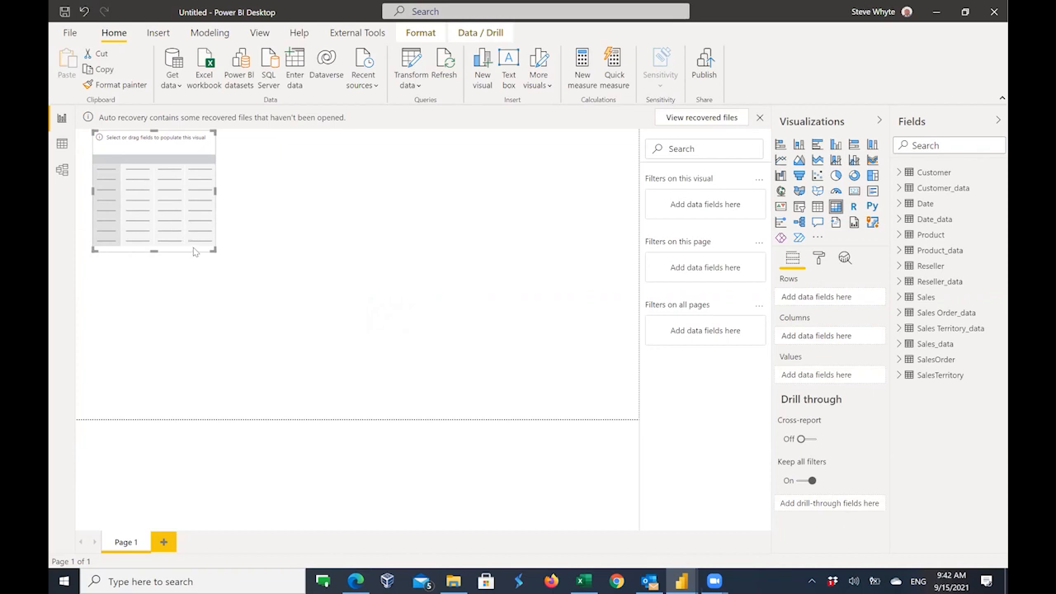
{"action": "left_click_drag", "start_coordinate": [216, 250], "coordinate": [370, 319]}
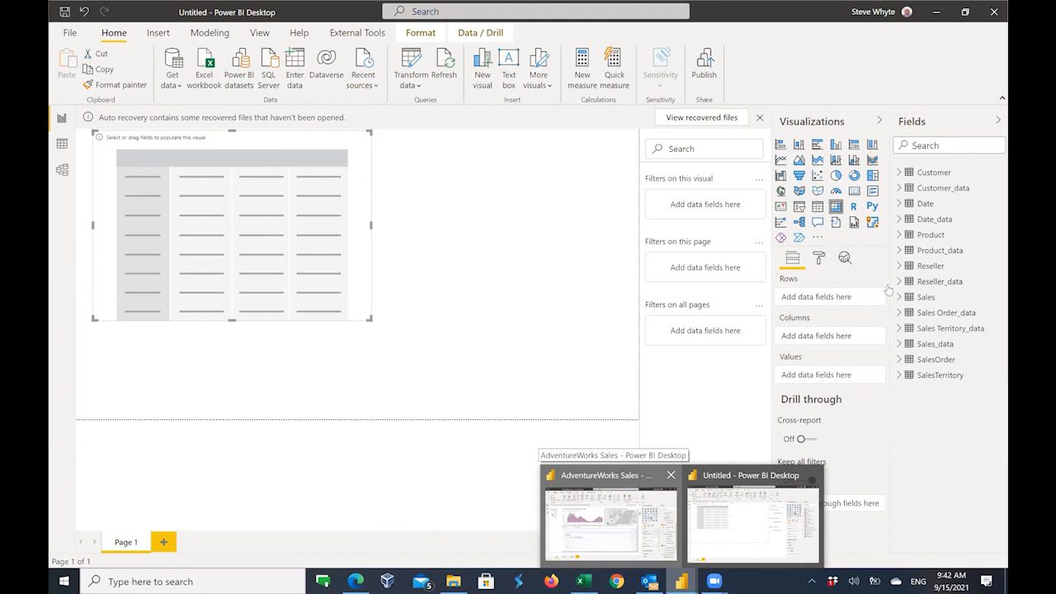
Step: Check the row fields of the matrix in the AdventureWorks Sales report and return to the Untitled report
{"action": "key", "text": "alt+Tab"}
{"action": "scroll", "coordinate": [967, 295], "scroll_direction": "up", "scroll_amount": 3}
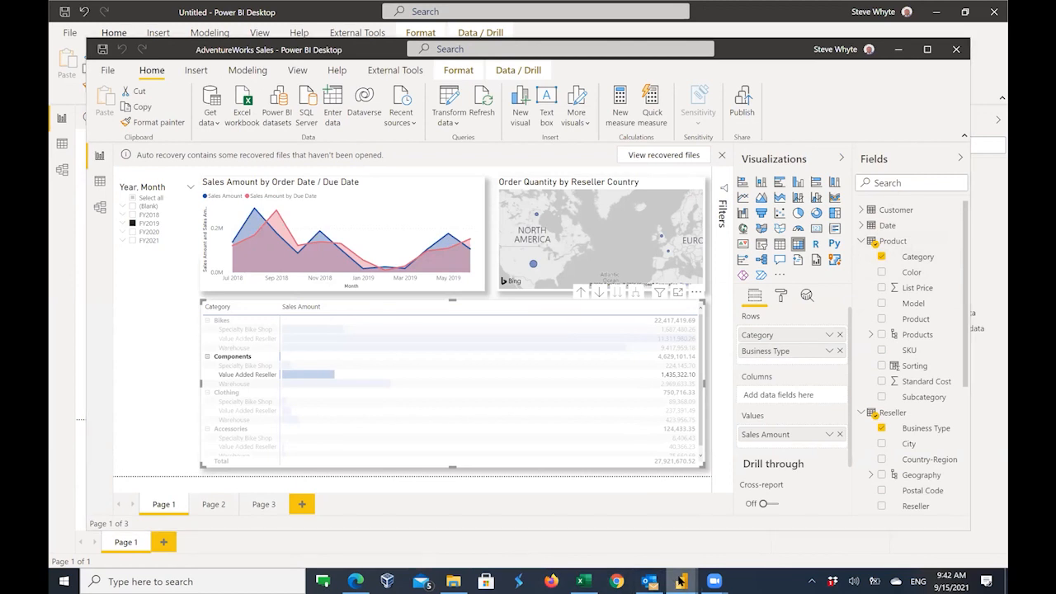
{"action": "left_click", "coordinate": [740, 486]}
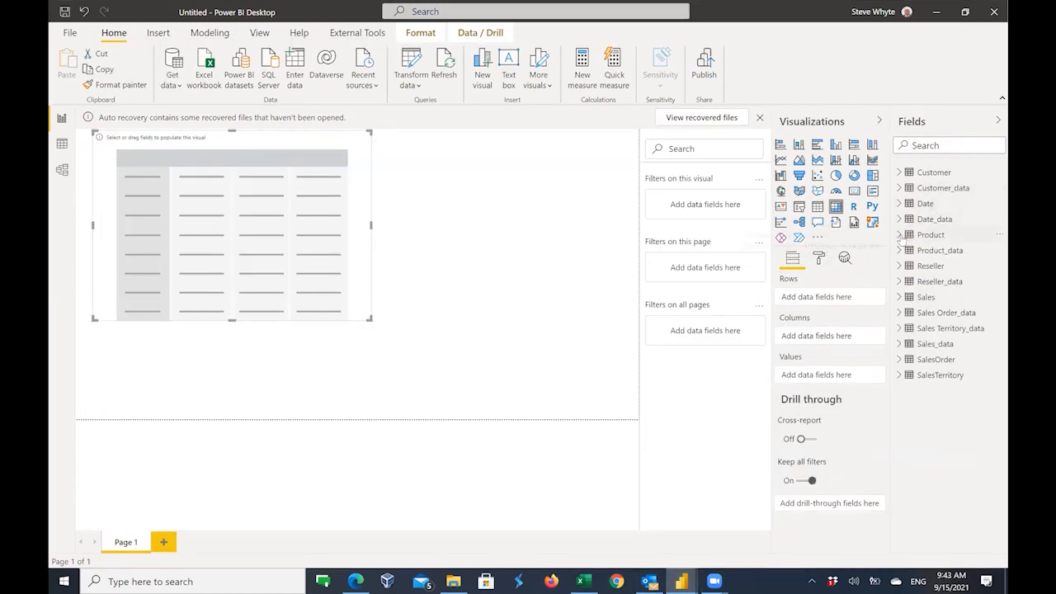
Step: Add the Category field from the Product table to the rows of the matrix
{"action": "left_click", "coordinate": [899, 235]}
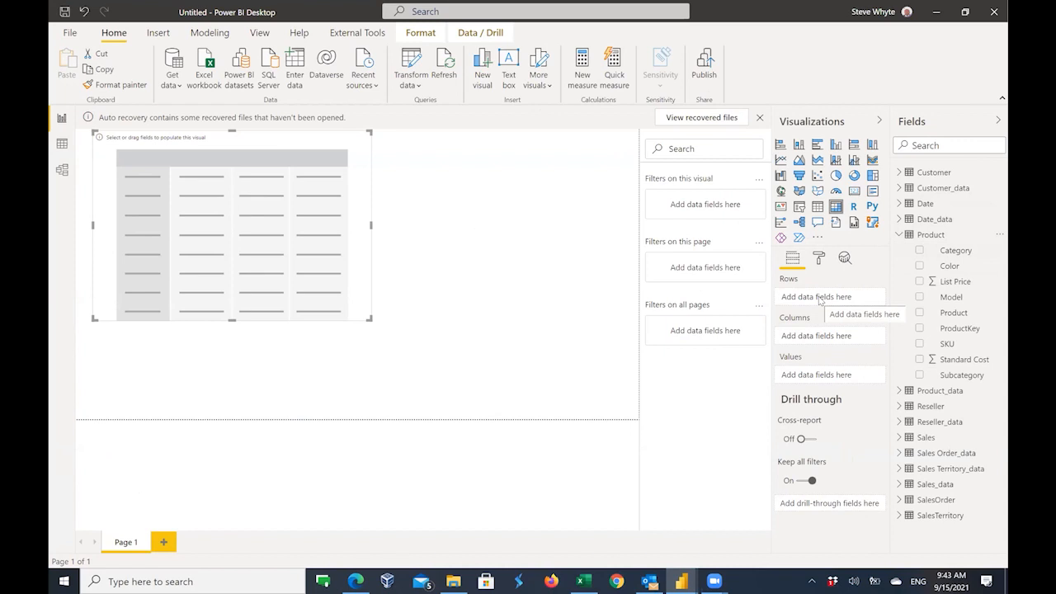
{"action": "left_click_drag", "start_coordinate": [951, 258], "coordinate": [915, 252]}
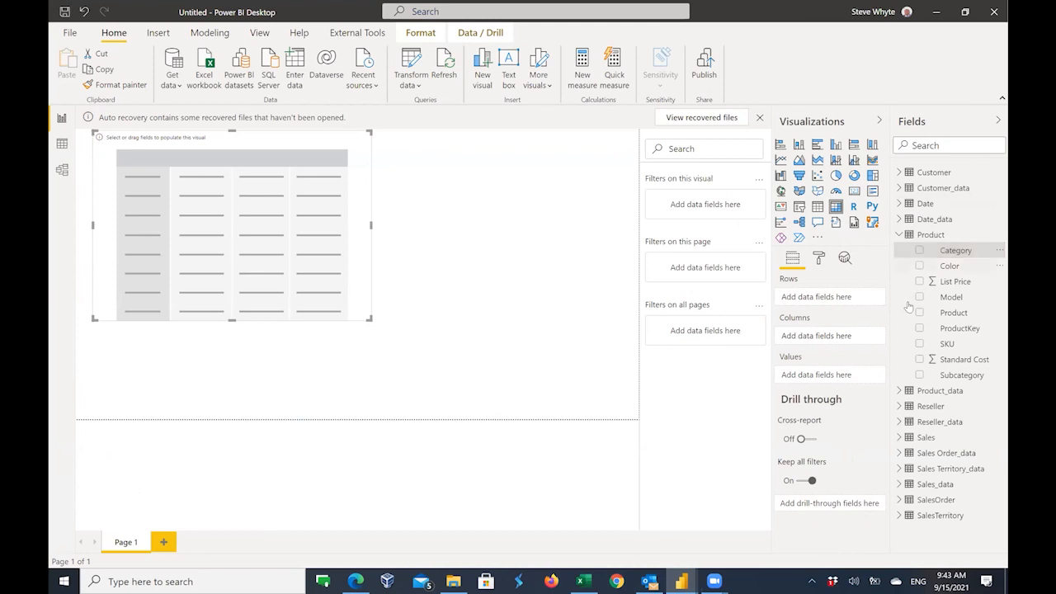
{"action": "left_click", "coordinate": [919, 251]}
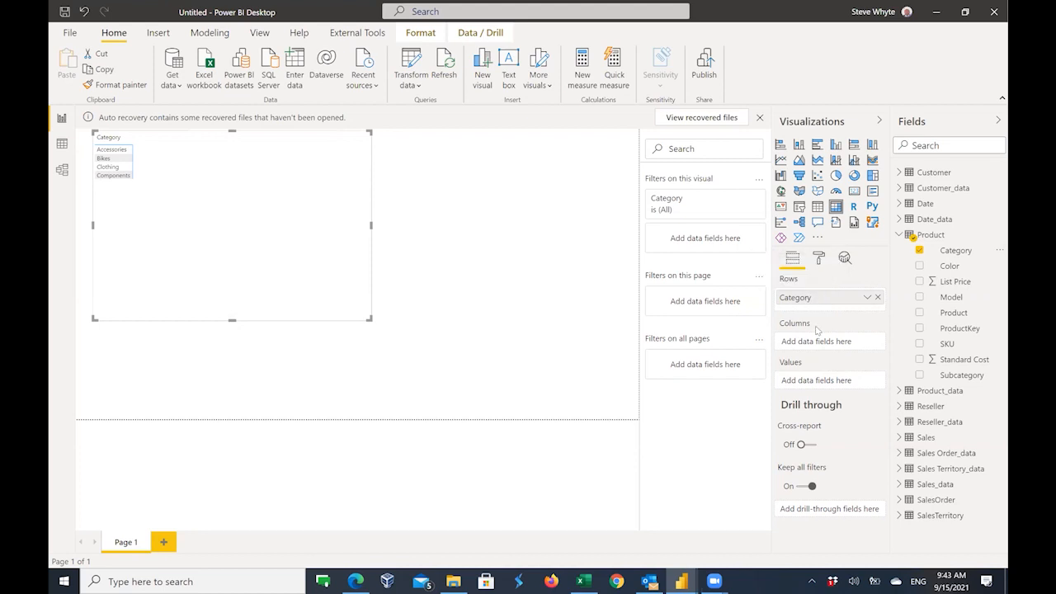
{"action": "mouse_move", "coordinate": [815, 299]}
{"action": "left_mouse_down"}
{"action": "mouse_move", "coordinate": [822, 341]}
{"action": "mouse_move", "coordinate": [817, 300]}
{"action": "left_mouse_up"}
Step: Switch to the AdventureWorks Sales report, check the Reseller and Sales fields used in its matrix, and return to the Untitled report
{"action": "mouse_move", "coordinate": [689, 582]}
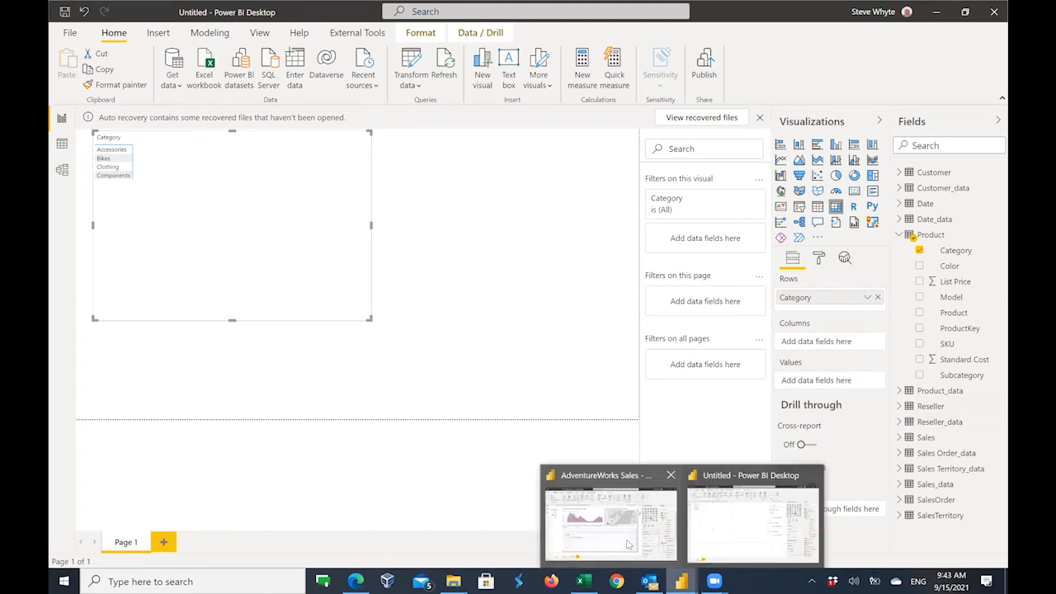
{"action": "left_click", "coordinate": [627, 544]}
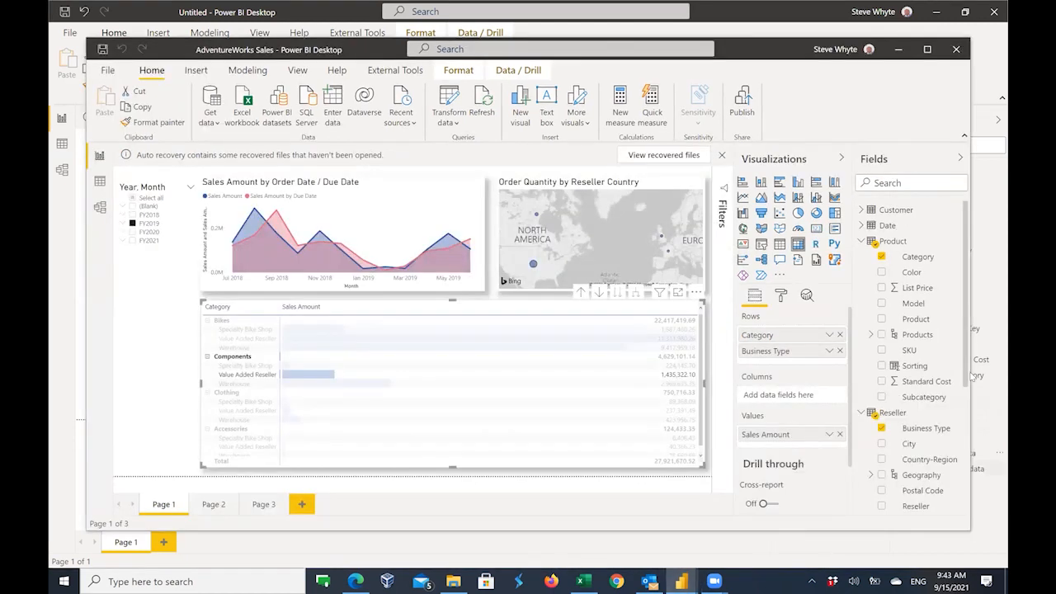
{"action": "scroll", "coordinate": [954, 432], "scroll_direction": "down", "scroll_amount": 5}
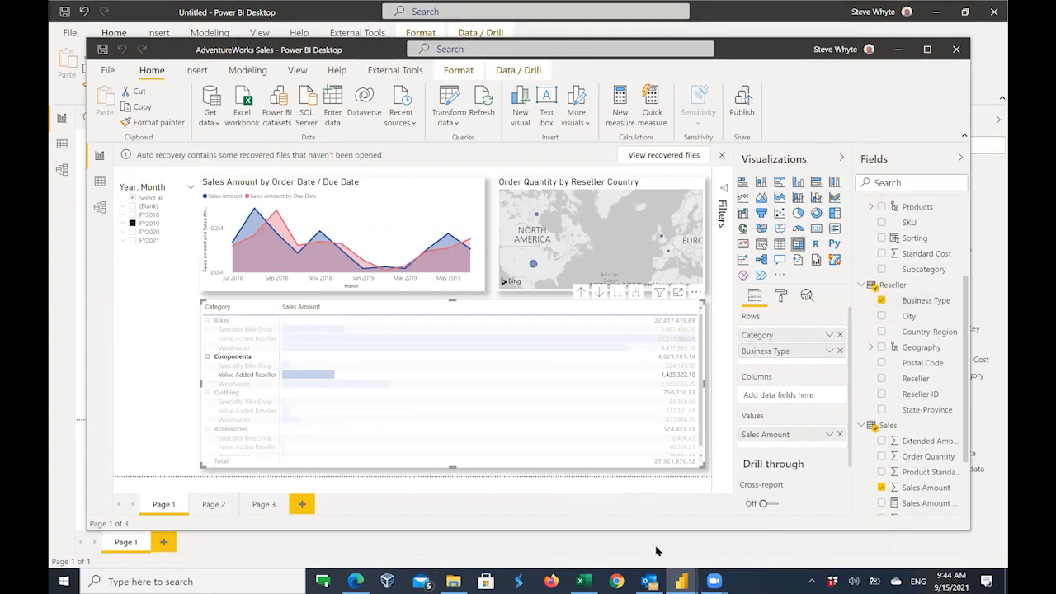
{"action": "mouse_move", "coordinate": [681, 581]}
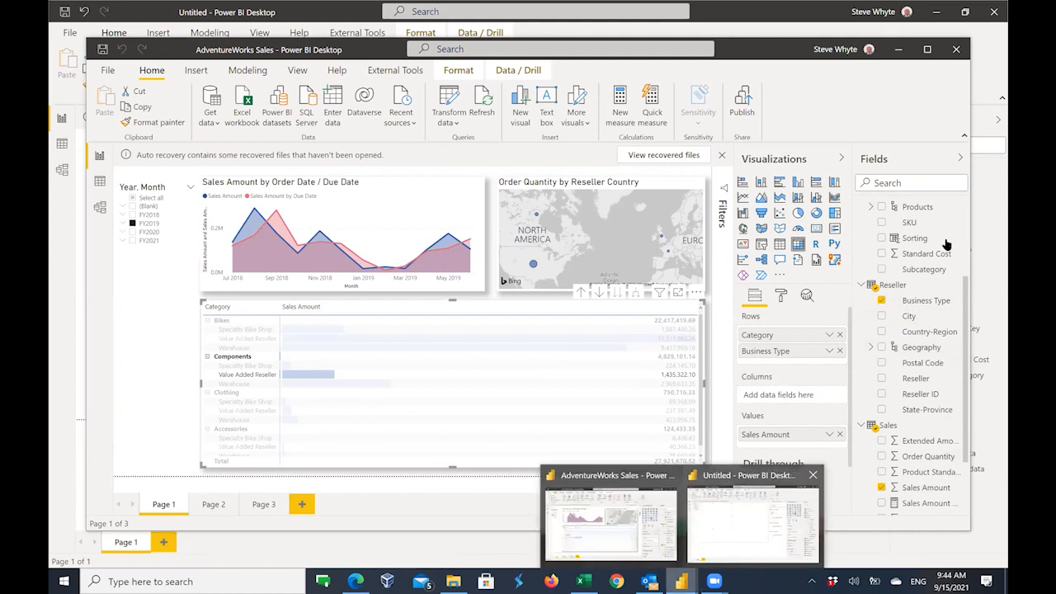
{"action": "left_click", "coordinate": [766, 17]}
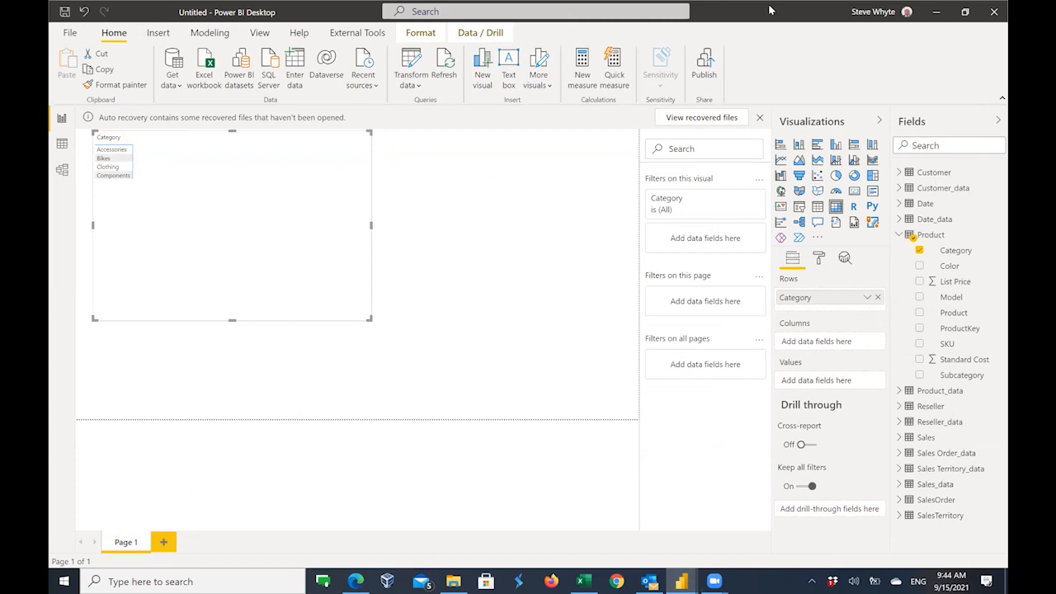
Step: Restore the Untitled report window from full screen and add Business Type from the Reseller table to the matrix's columns
{"action": "double_click", "coordinate": [761, 16]}
{"action": "left_click_drag", "start_coordinate": [993, 282], "coordinate": [993, 338]}
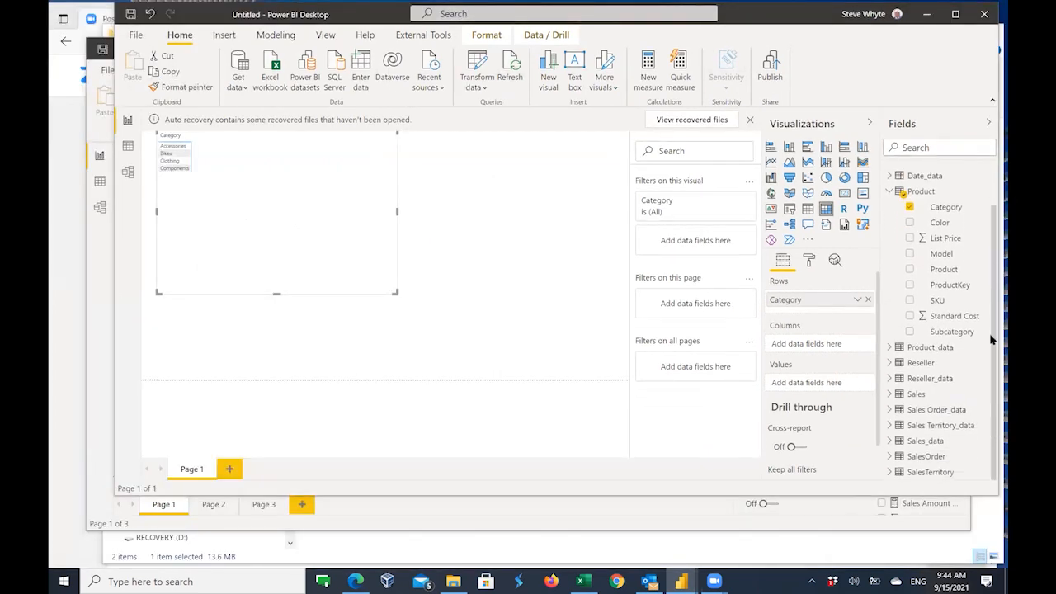
{"action": "left_click", "coordinate": [891, 363]}
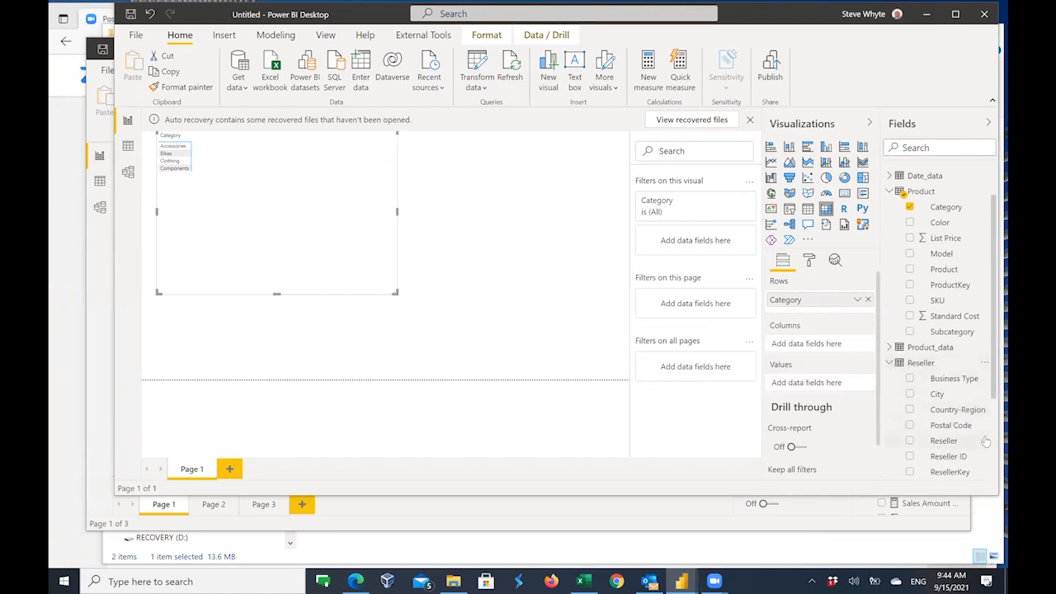
{"action": "left_click", "coordinate": [911, 379]}
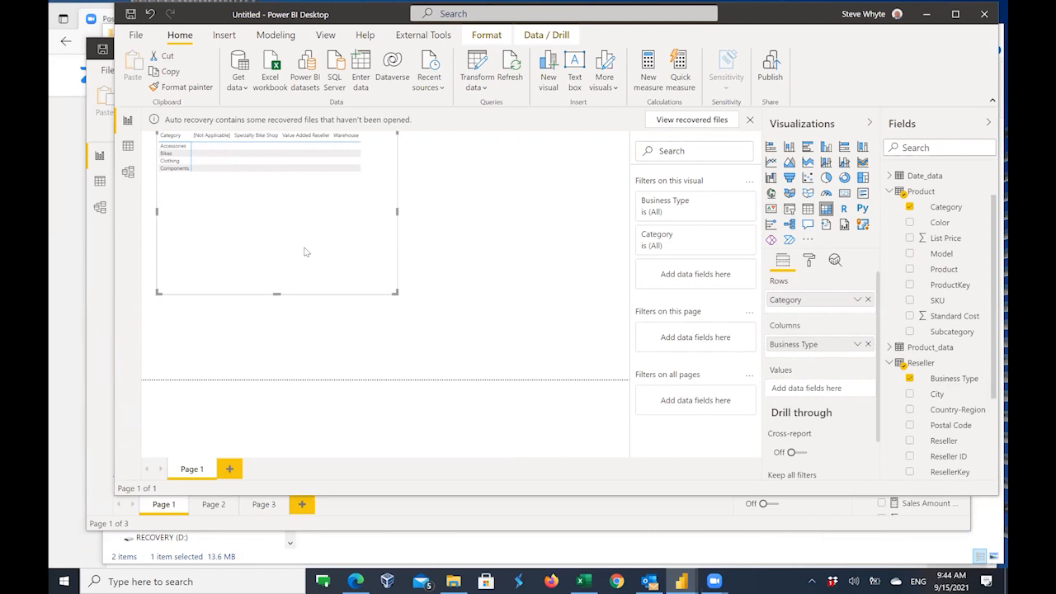
Step: Set the text size in the matrix's grid formatting to 13 pt
{"action": "left_click", "coordinate": [811, 261]}
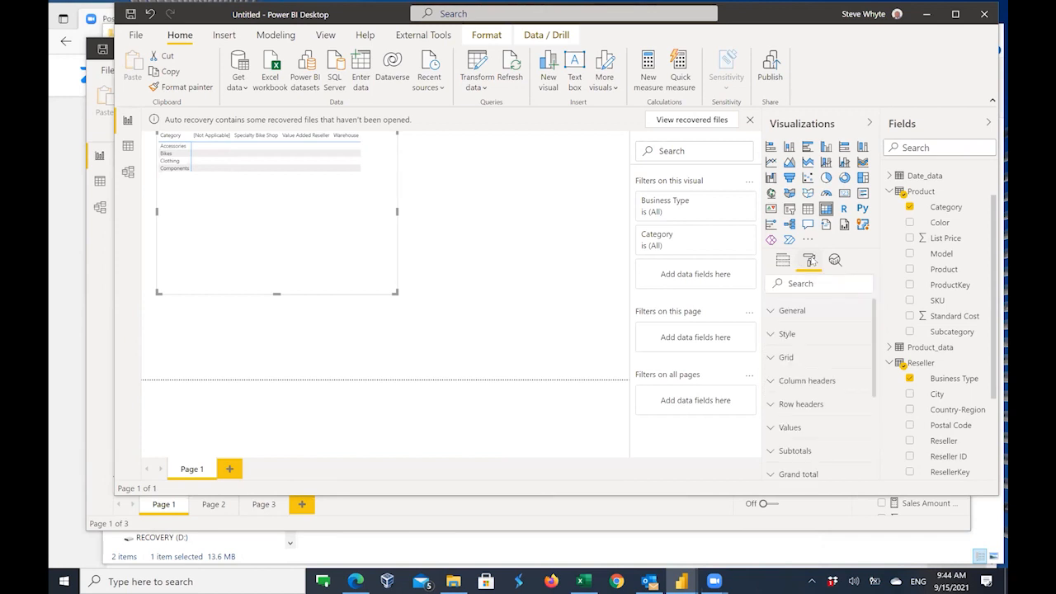
{"action": "left_click", "coordinate": [771, 360]}
{"action": "left_click_drag", "start_coordinate": [876, 342], "coordinate": [877, 401]}
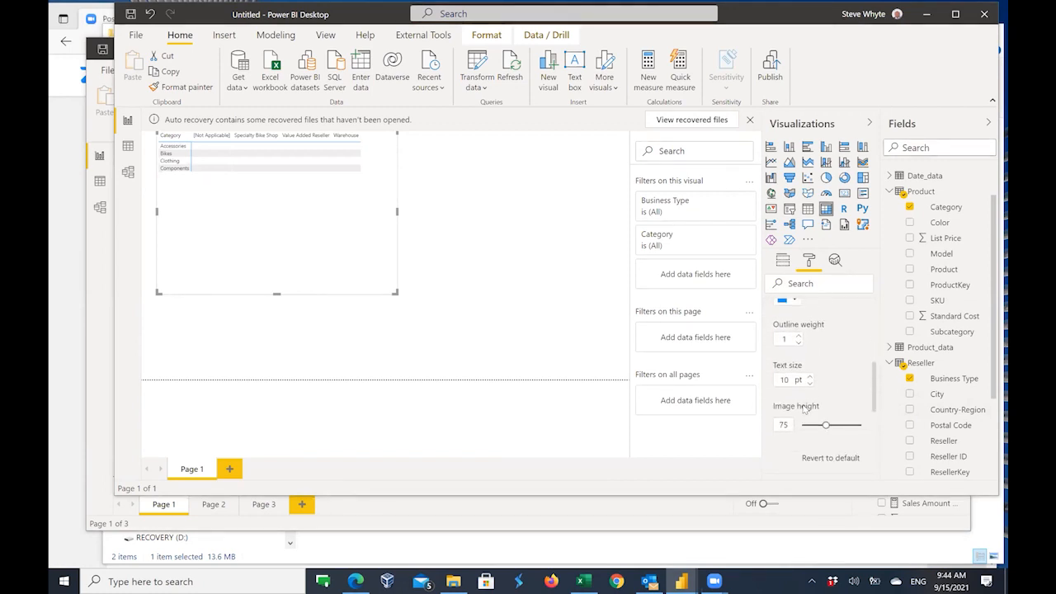
{"action": "left_click", "coordinate": [810, 377]}
{"action": "left_click", "coordinate": [810, 377]}
{"action": "left_click", "coordinate": [810, 377]}
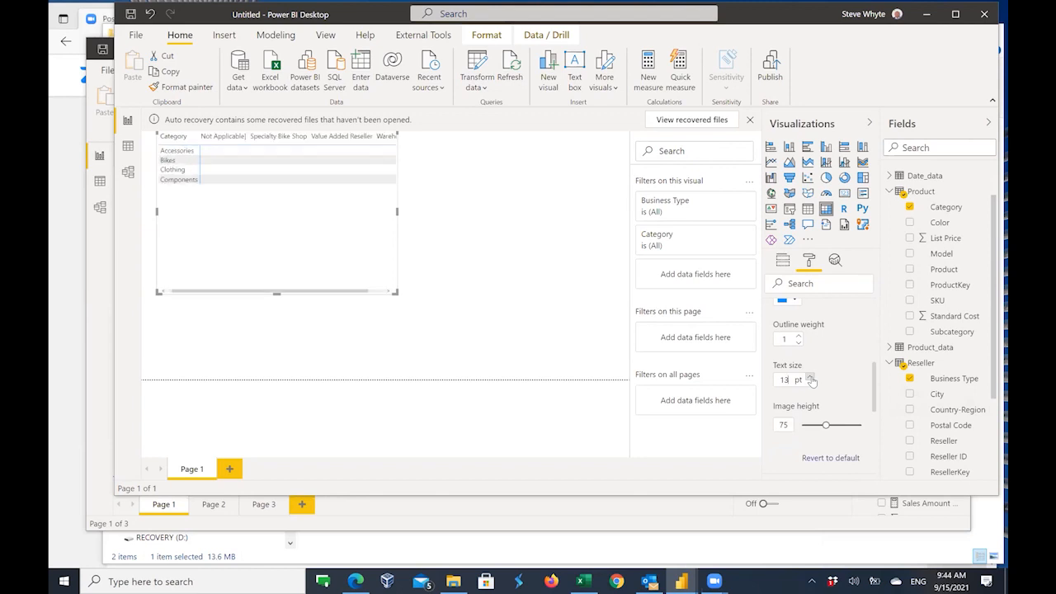
Step: Set the matrix's grid text size to 15 pt and enlarge the visual until all business type columns fit
{"action": "left_click", "coordinate": [810, 377]}
{"action": "left_click", "coordinate": [810, 377]}
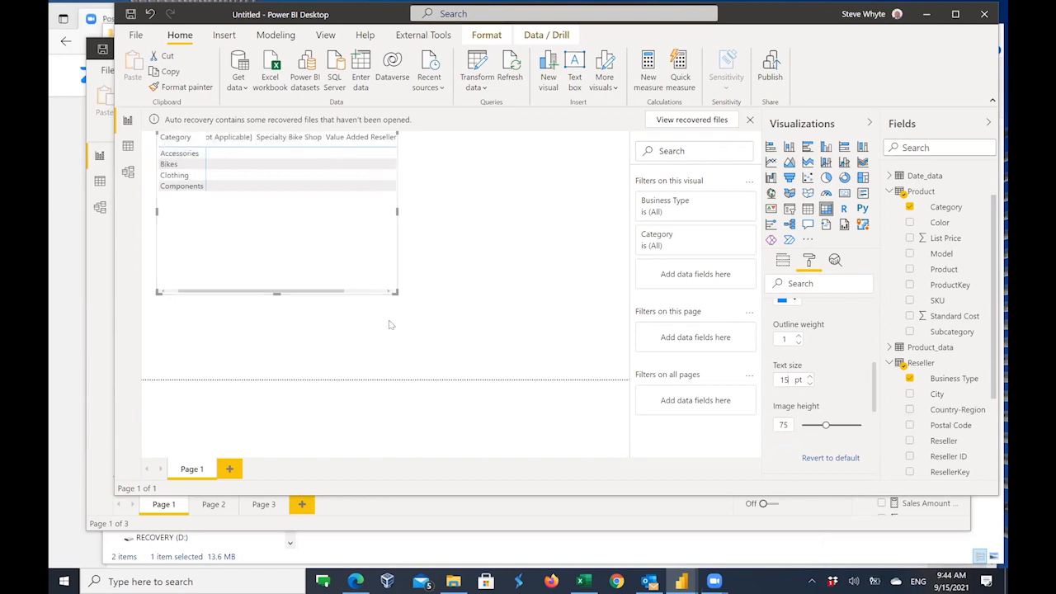
{"action": "left_click_drag", "start_coordinate": [395, 293], "coordinate": [506, 333]}
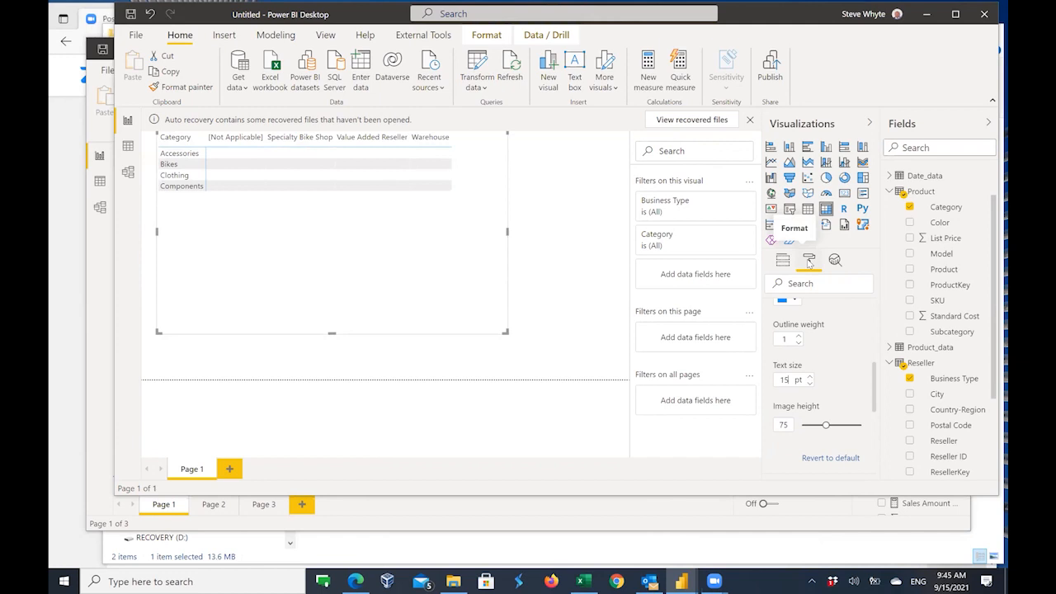
{"action": "scroll", "coordinate": [823, 384], "scroll_direction": "down", "scroll_amount": 2}
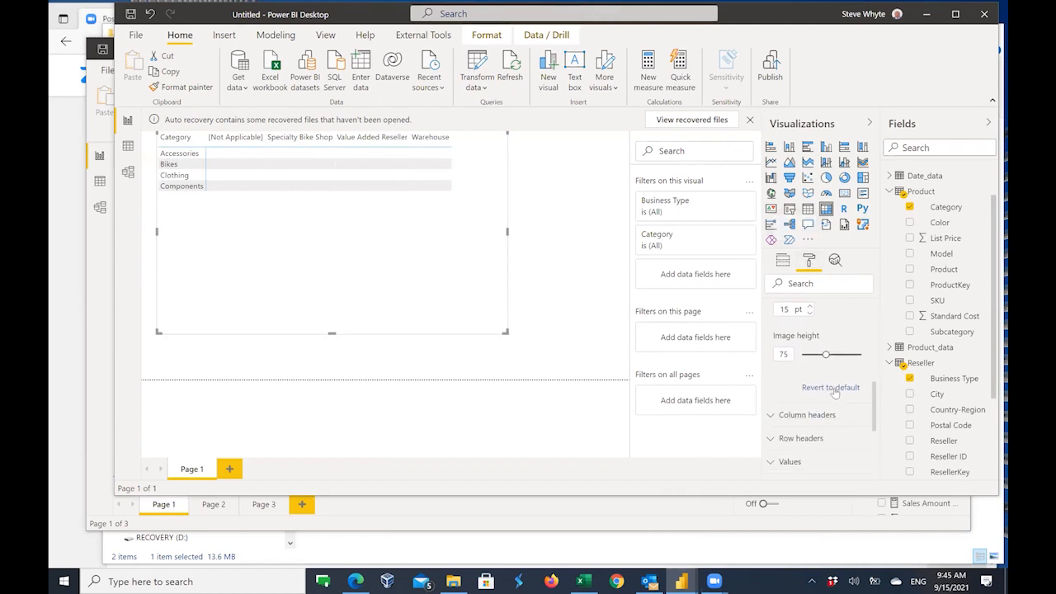
{"action": "scroll", "coordinate": [835, 391], "scroll_direction": "up", "scroll_amount": 2}
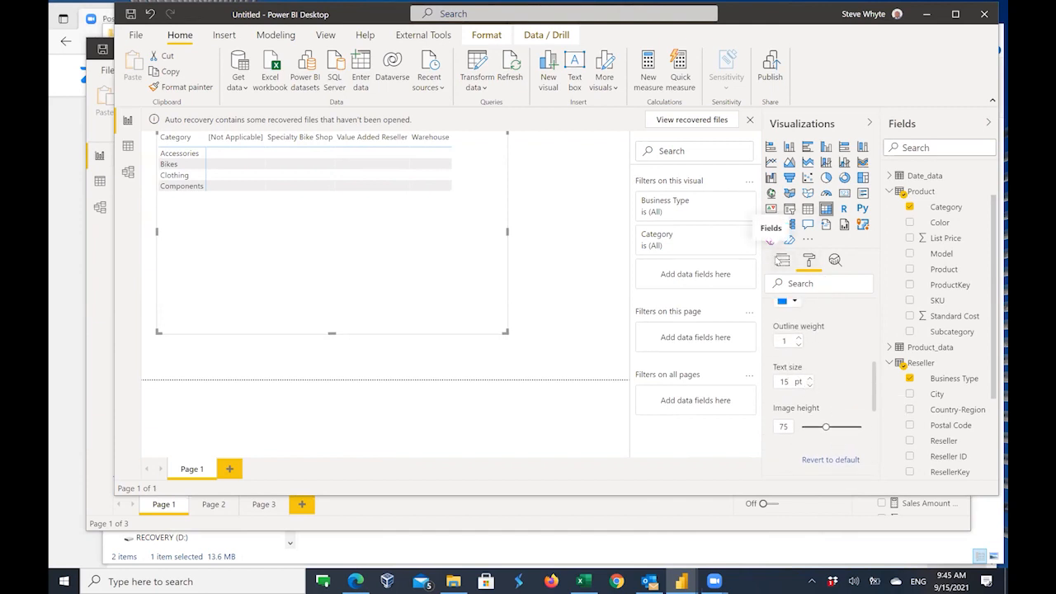
Step: Show the matrix's field assignments, check which Sales field the AdventureWorks Sales report's matrix uses as values, and return to the Untitled report
{"action": "left_click", "coordinate": [783, 261]}
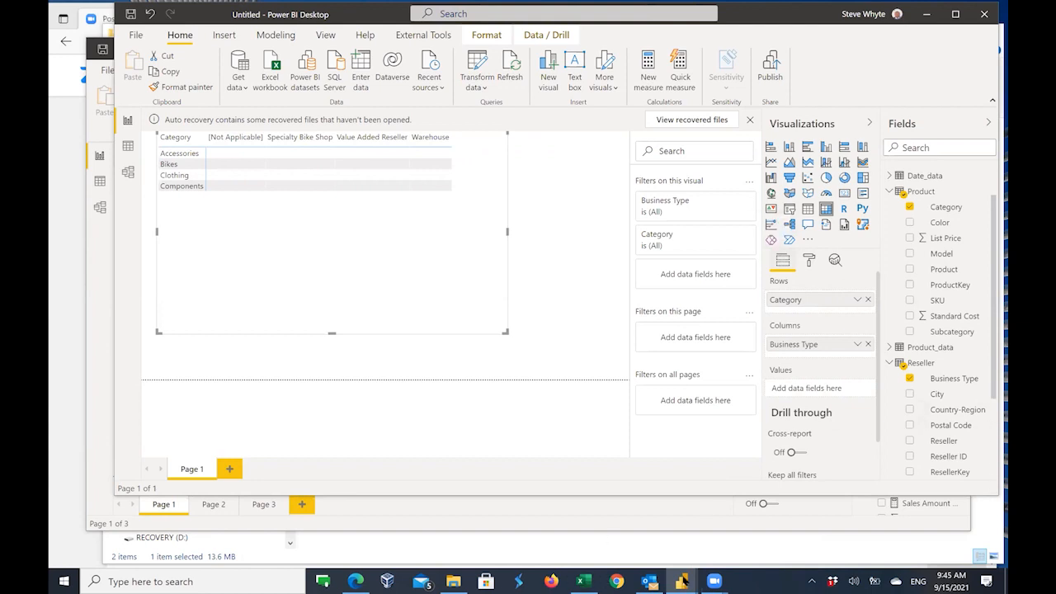
{"action": "mouse_move", "coordinate": [682, 581]}
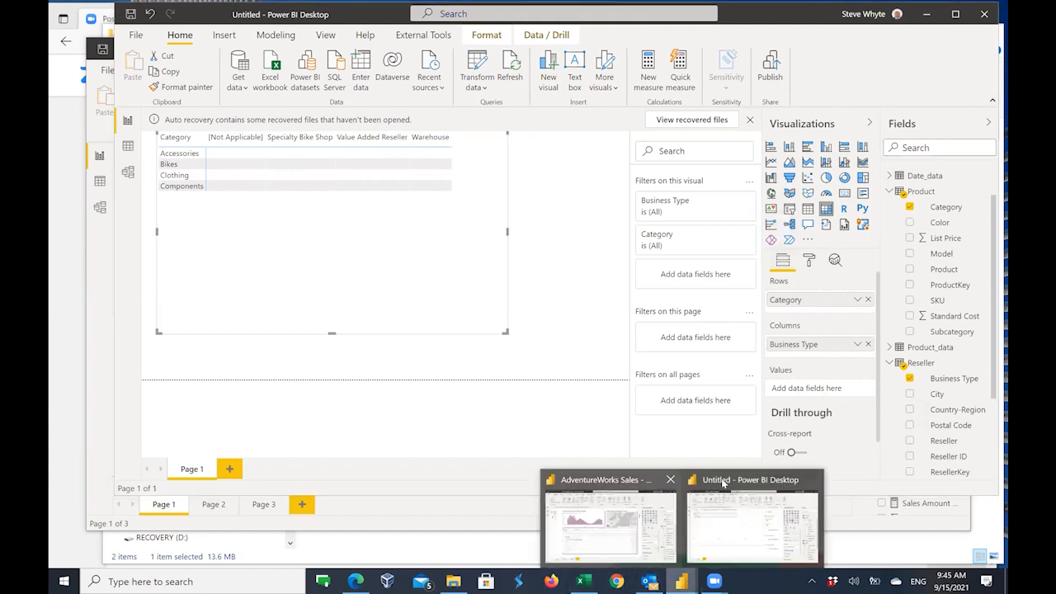
{"action": "left_click", "coordinate": [631, 526]}
{"action": "scroll", "coordinate": [966, 380], "scroll_direction": "down", "scroll_amount": 3}
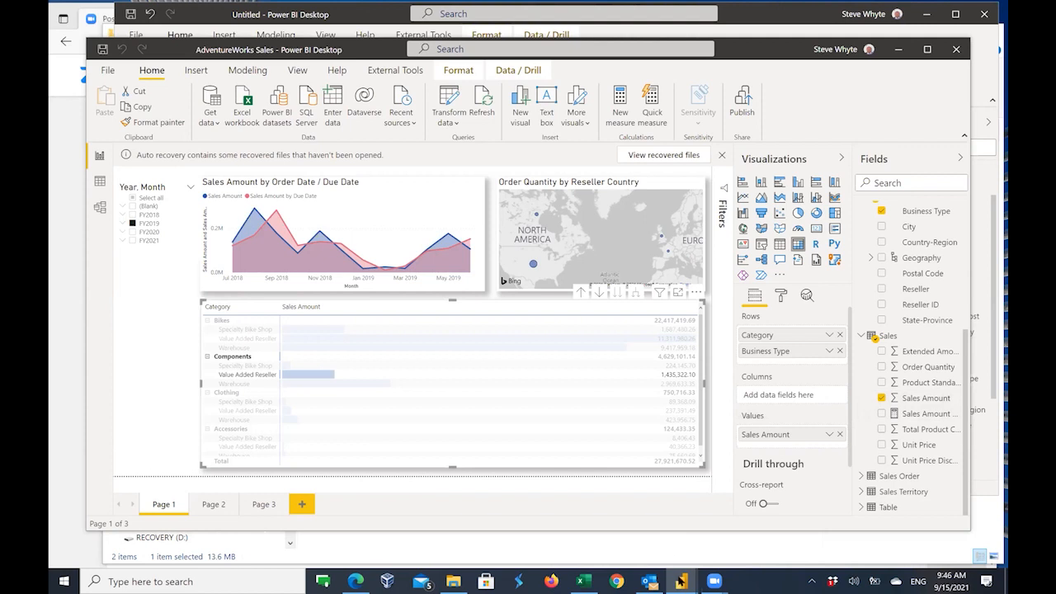
{"action": "mouse_move", "coordinate": [681, 582]}
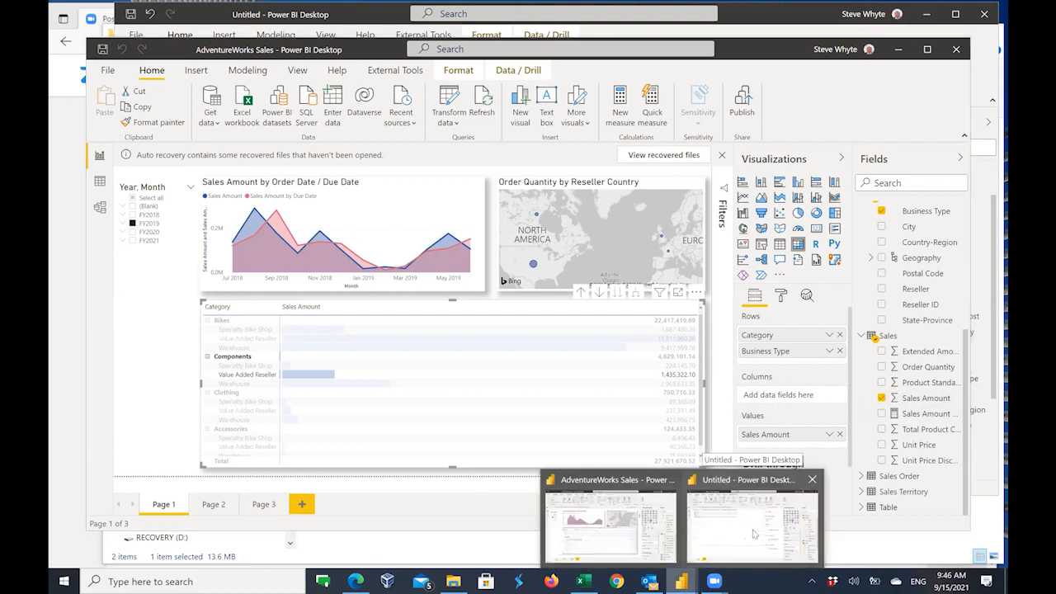
{"action": "left_click", "coordinate": [754, 534]}
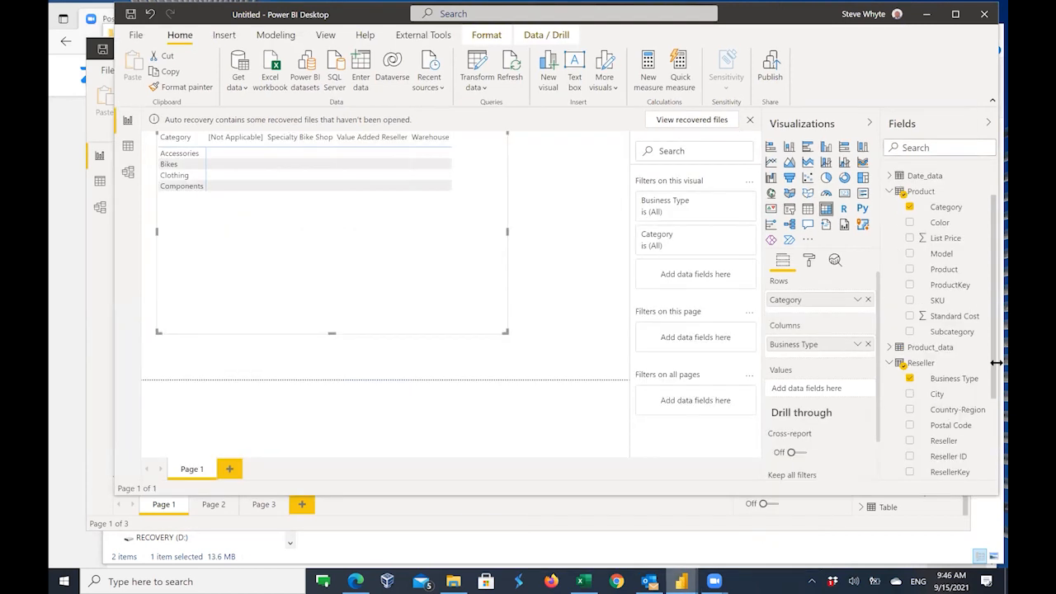
Step: Add Sales Amount from the Sales table to the matrix's values and enlarge the visual until the Total column fits
{"action": "scroll", "coordinate": [989, 373], "scroll_direction": "down", "scroll_amount": 3}
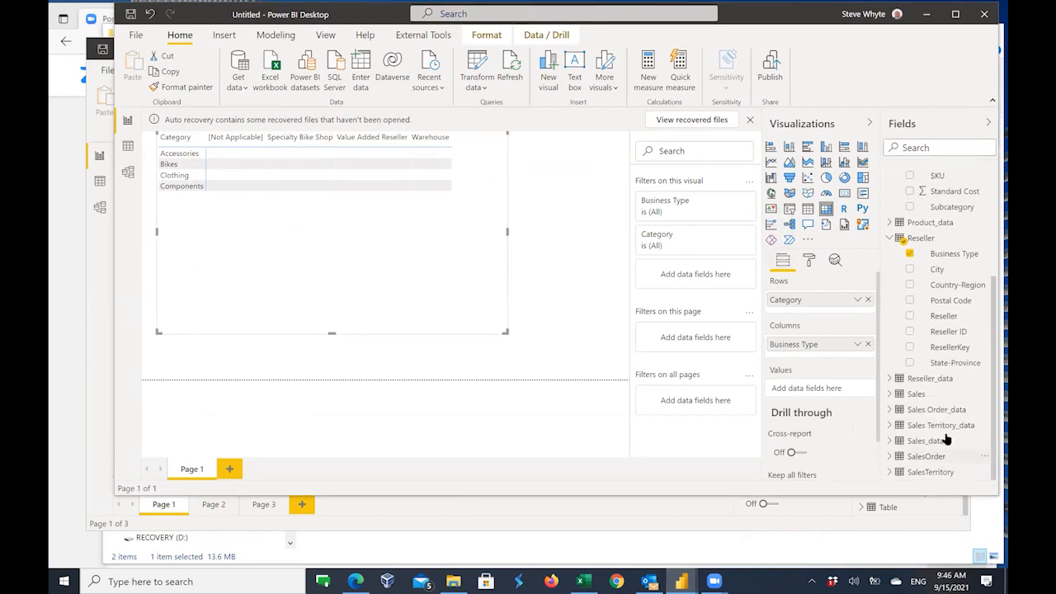
{"action": "left_click", "coordinate": [889, 394]}
{"action": "scroll", "coordinate": [912, 409], "scroll_direction": "down", "scroll_amount": 3}
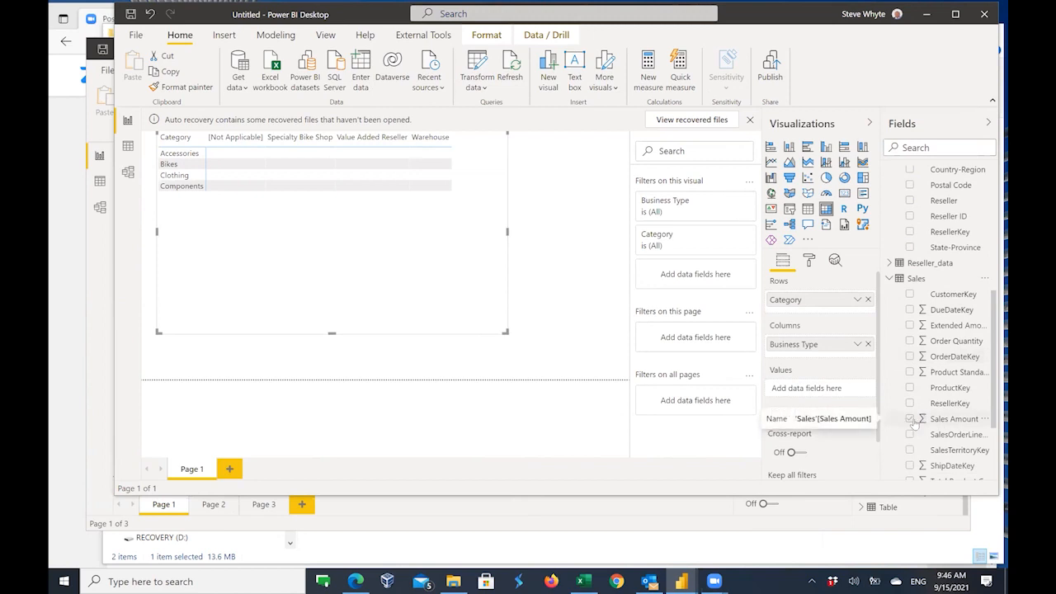
{"action": "left_click", "coordinate": [909, 421]}
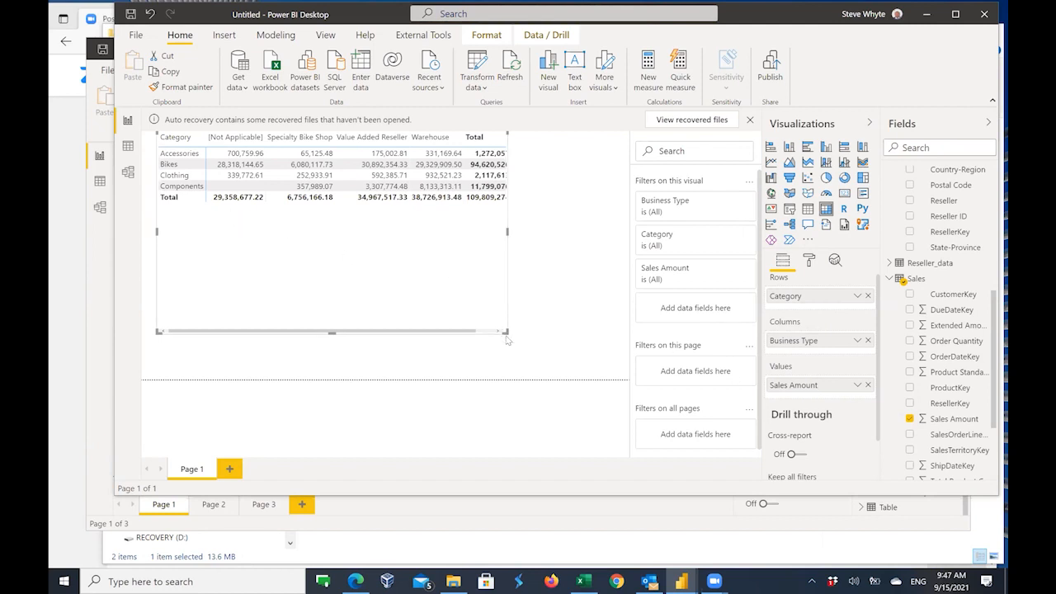
{"action": "left_click_drag", "start_coordinate": [505, 332], "coordinate": [583, 353]}
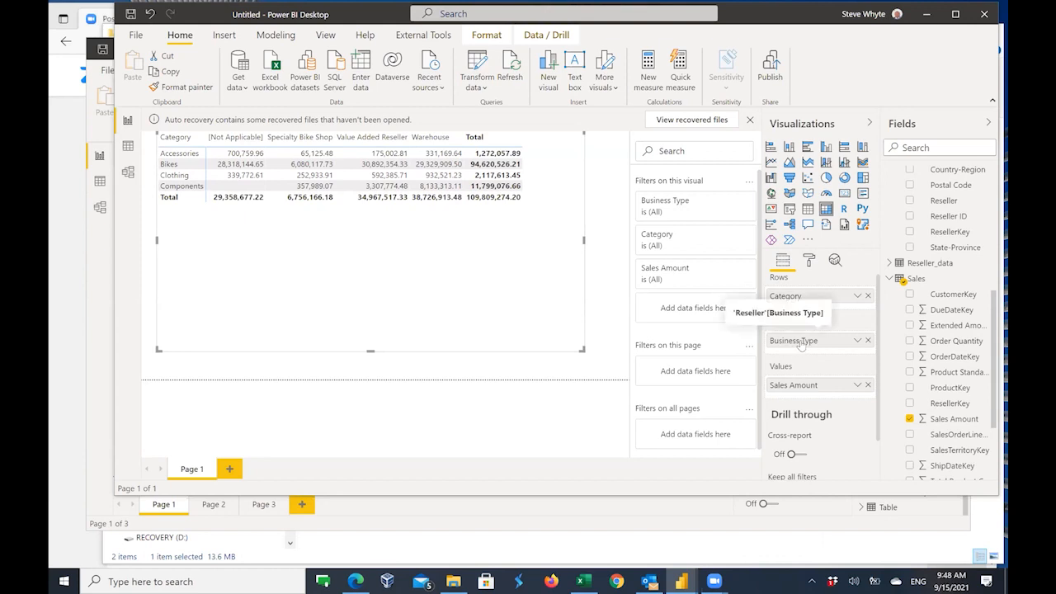
Step: Move Business Type from the matrix's columns to its rows below Category, and expand Accessories, Bikes and Clothing
{"action": "left_click_drag", "start_coordinate": [800, 345], "coordinate": [802, 309]}
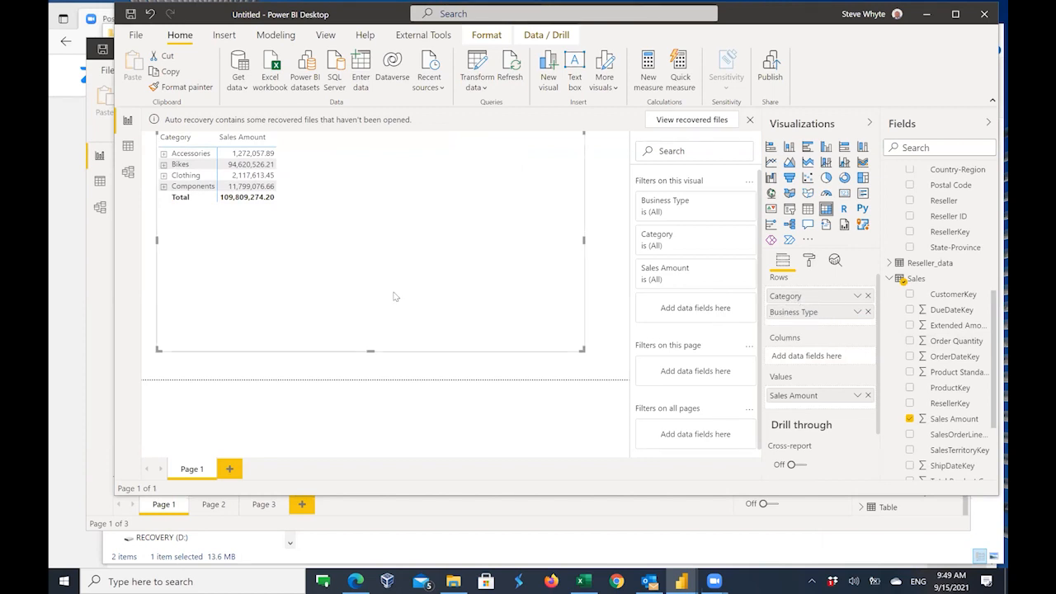
{"action": "left_click", "coordinate": [164, 154]}
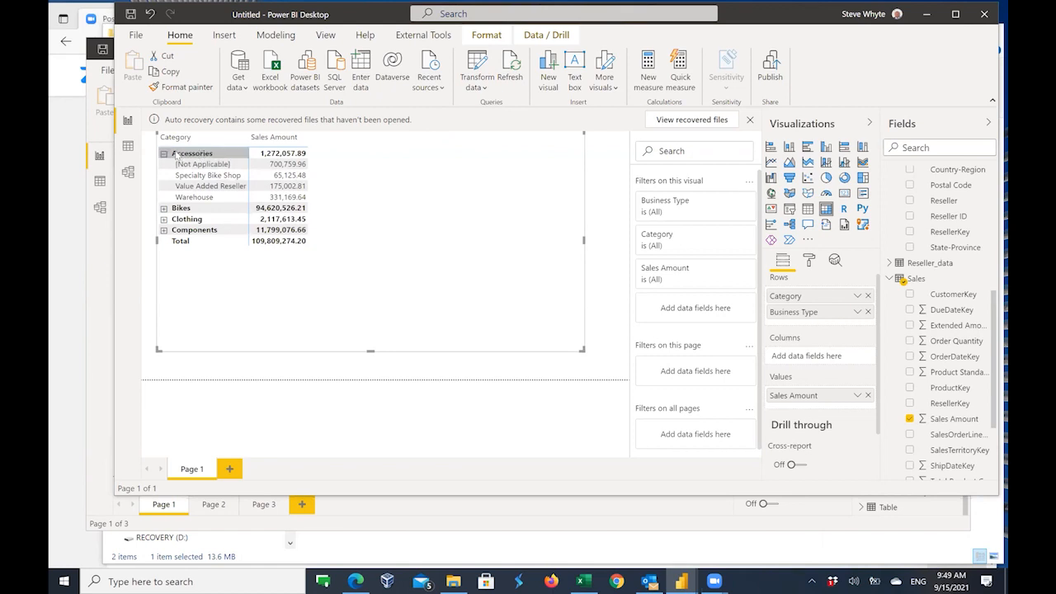
{"action": "left_click", "coordinate": [163, 209]}
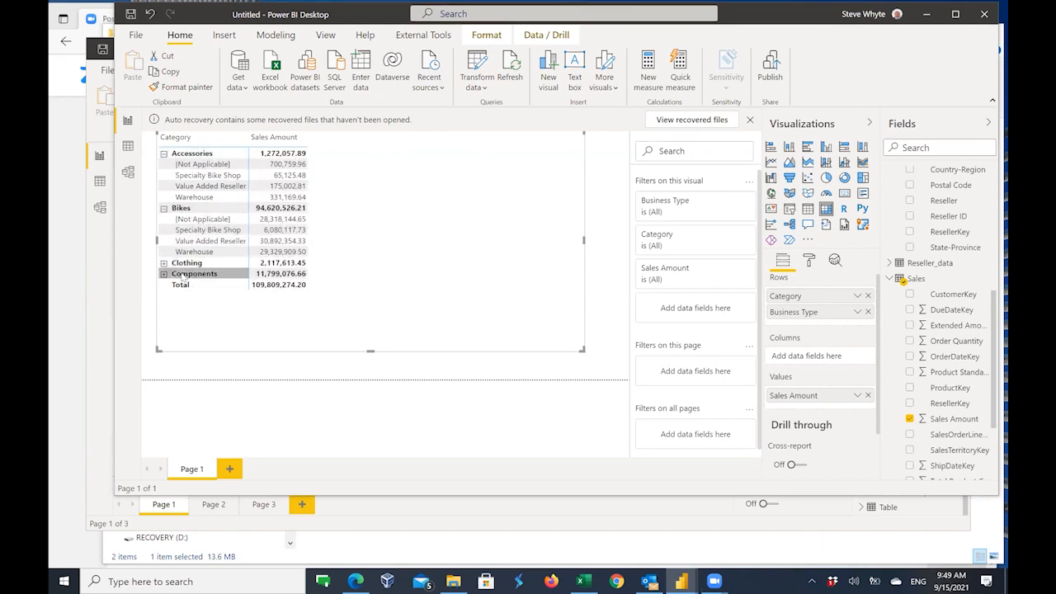
{"action": "left_click", "coordinate": [163, 263]}
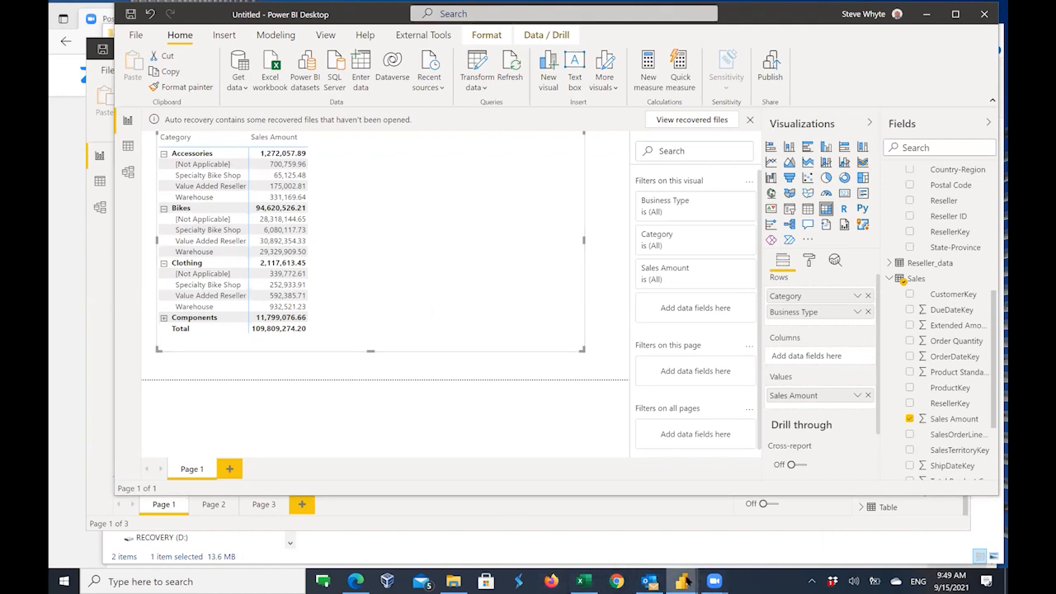
Step: Compare the matrix with the one in the AdventureWorks Sales report and return to the Untitled report
{"action": "mouse_move", "coordinate": [687, 582]}
{"action": "left_click", "coordinate": [635, 537]}
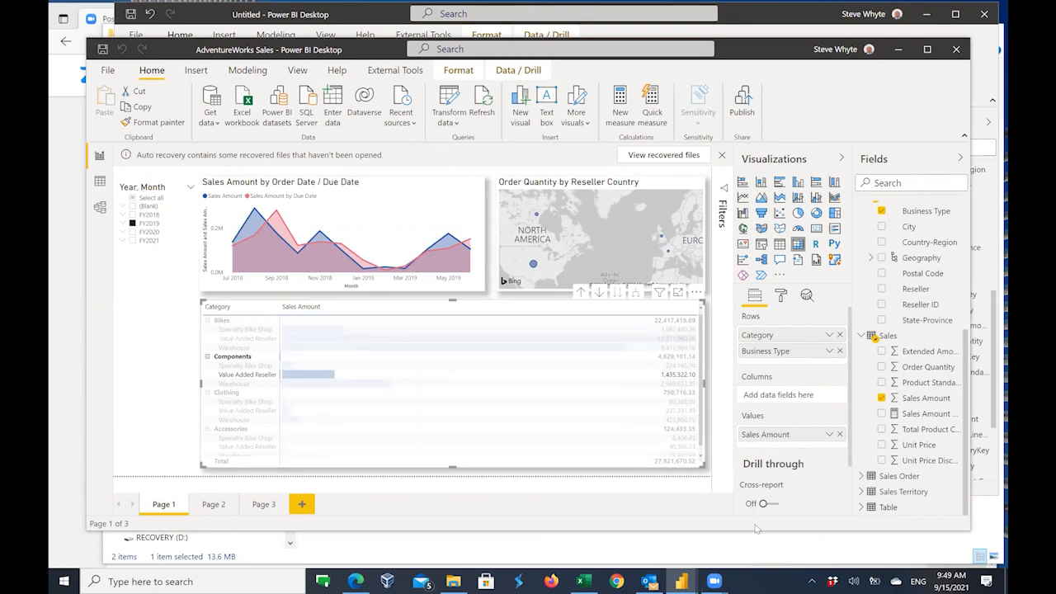
{"action": "mouse_move", "coordinate": [683, 581]}
{"action": "left_click", "coordinate": [726, 523]}
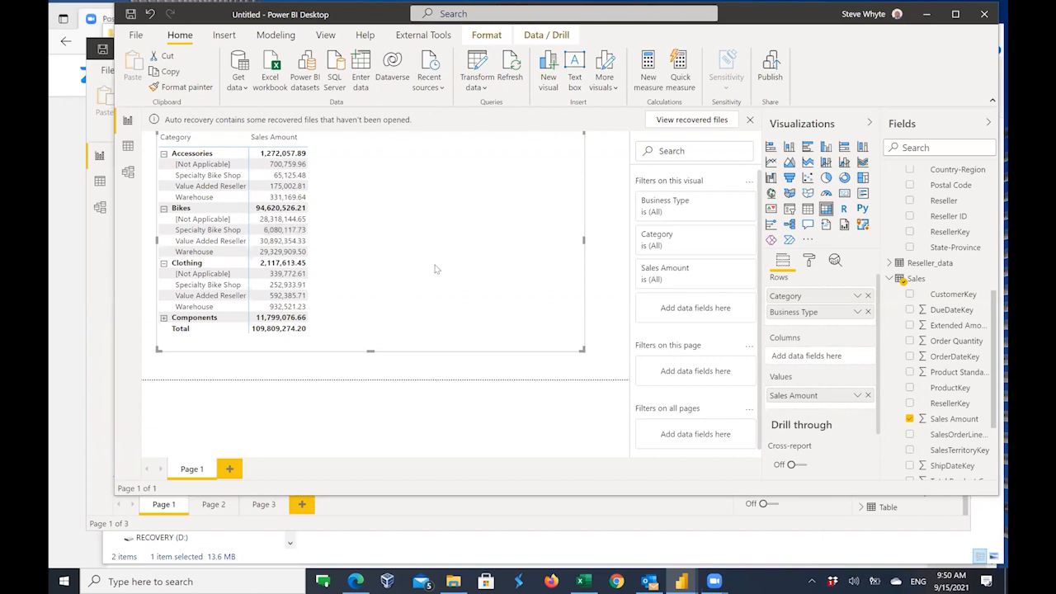
Step: Open the data bars conditional formatting for the Sales Amount values and move its dialog clear of the matrix
{"action": "left_click", "coordinate": [859, 396]}
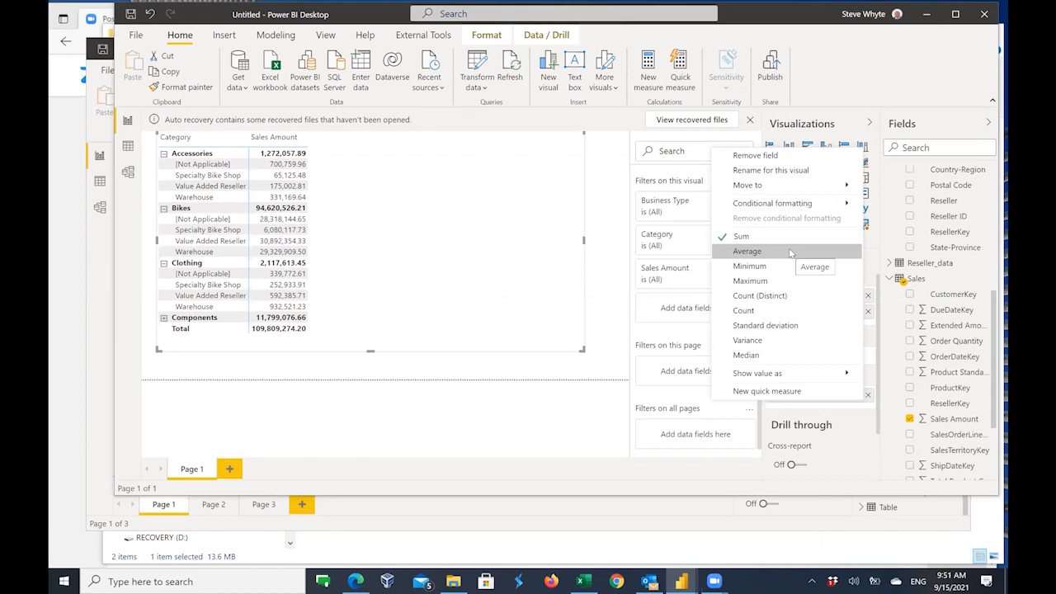
{"action": "mouse_move", "coordinate": [797, 204]}
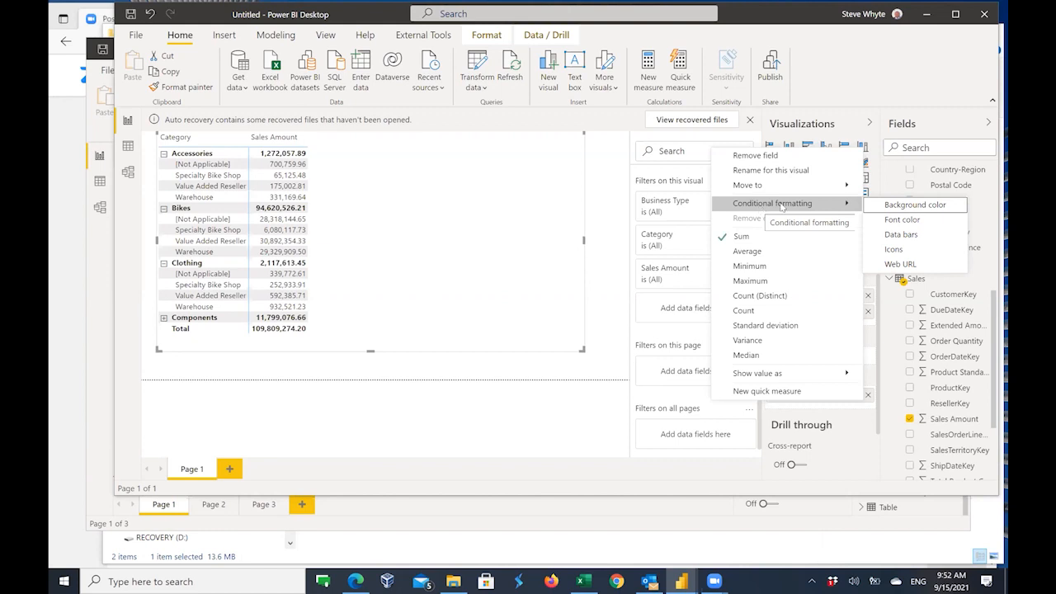
{"action": "left_click", "coordinate": [911, 237]}
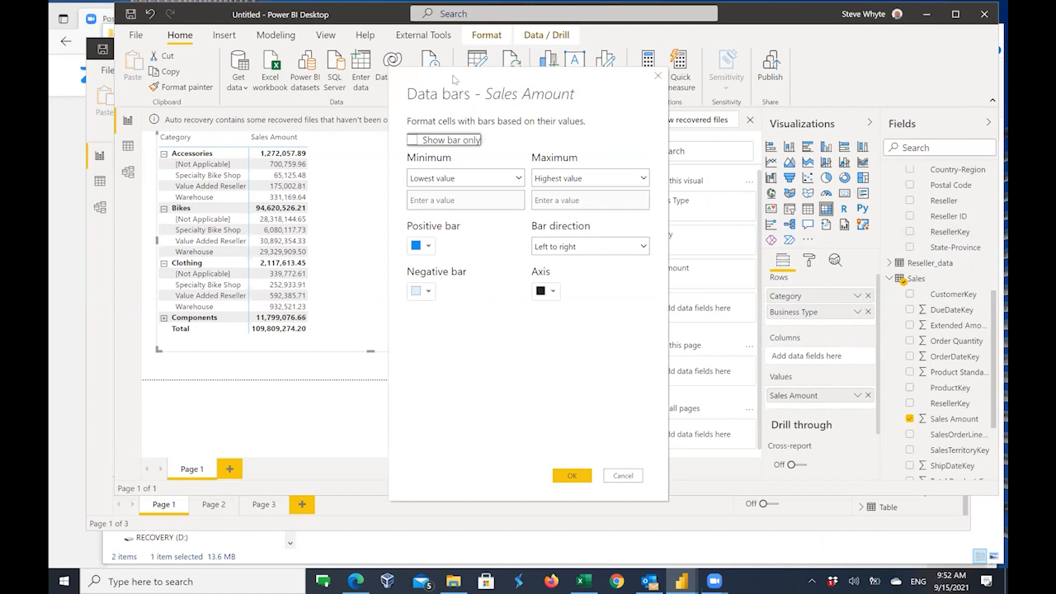
{"action": "left_click_drag", "start_coordinate": [453, 79], "coordinate": [533, 77]}
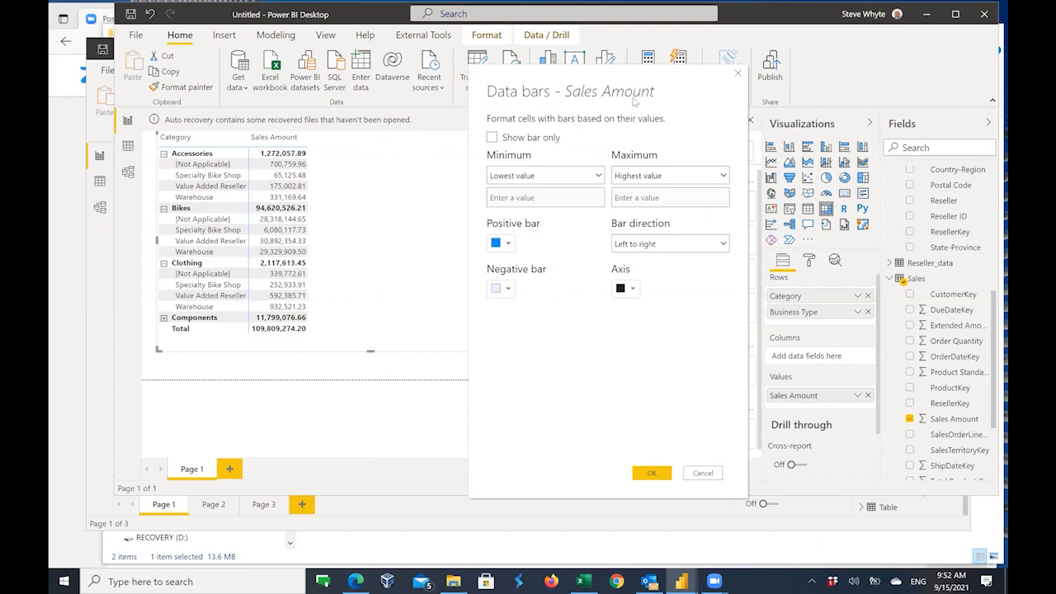
Step: Examine the data bar options for showing the bar only, minimum, maximum and bar direction without changing them
{"action": "left_click", "coordinate": [492, 138]}
{"action": "left_click", "coordinate": [492, 138]}
{"action": "left_click", "coordinate": [555, 177]}
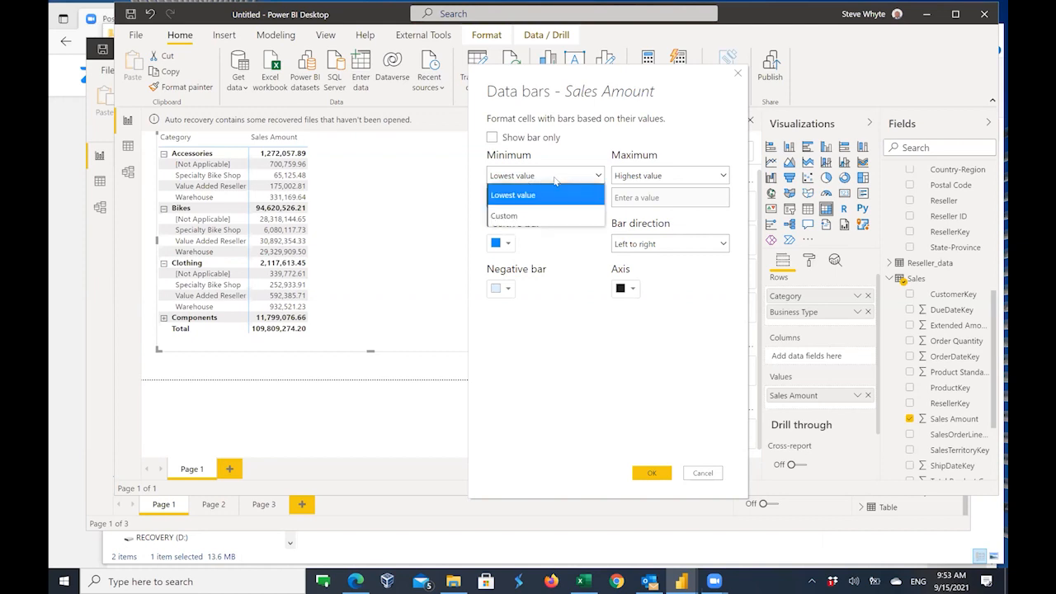
{"action": "left_click", "coordinate": [661, 177]}
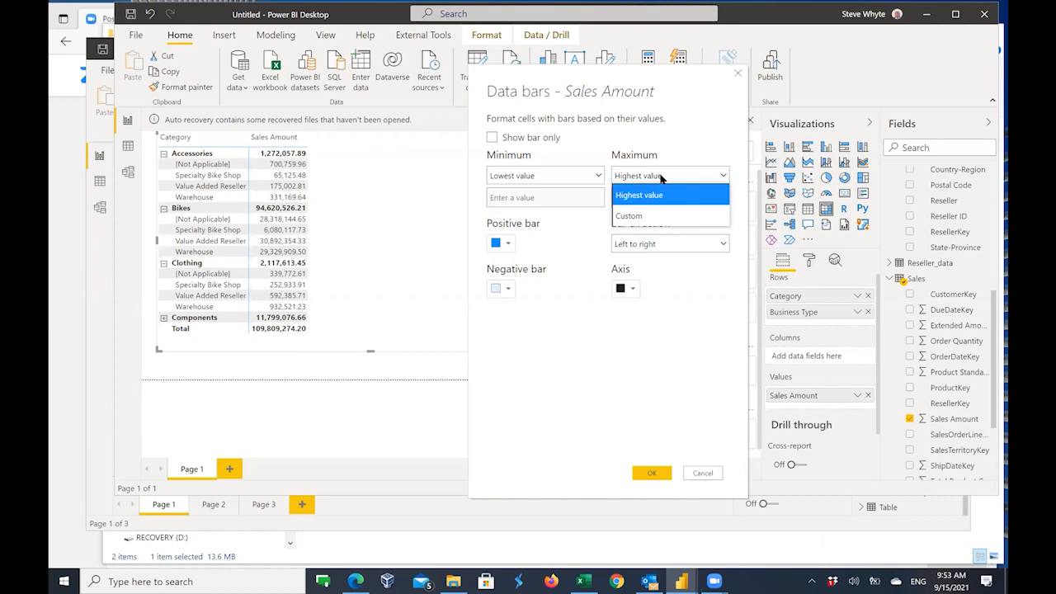
{"action": "left_click", "coordinate": [575, 347]}
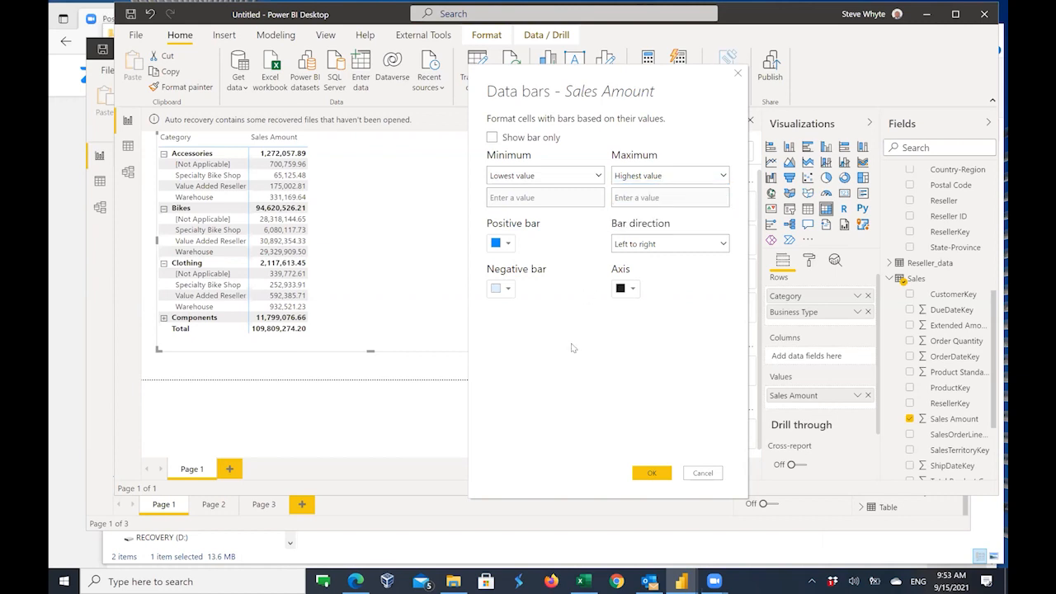
{"action": "left_click", "coordinate": [590, 179]}
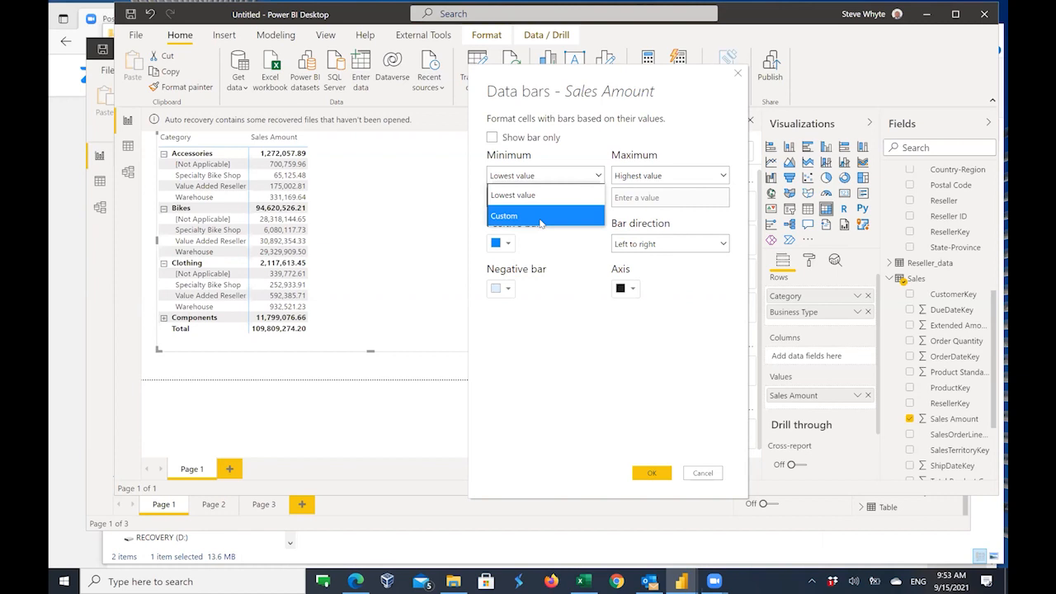
{"action": "left_click", "coordinate": [541, 347]}
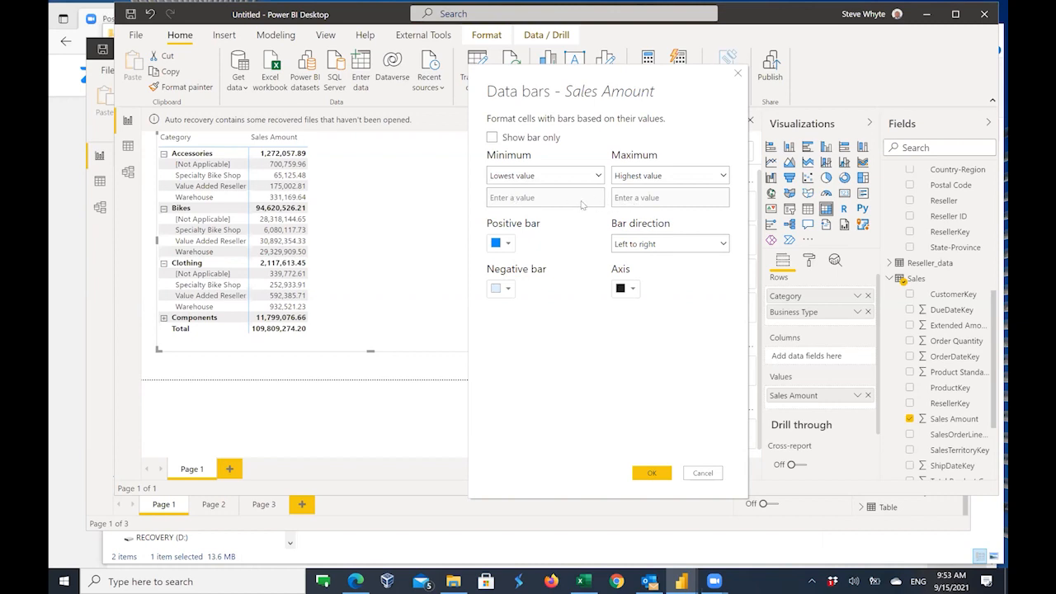
{"action": "left_click", "coordinate": [710, 176]}
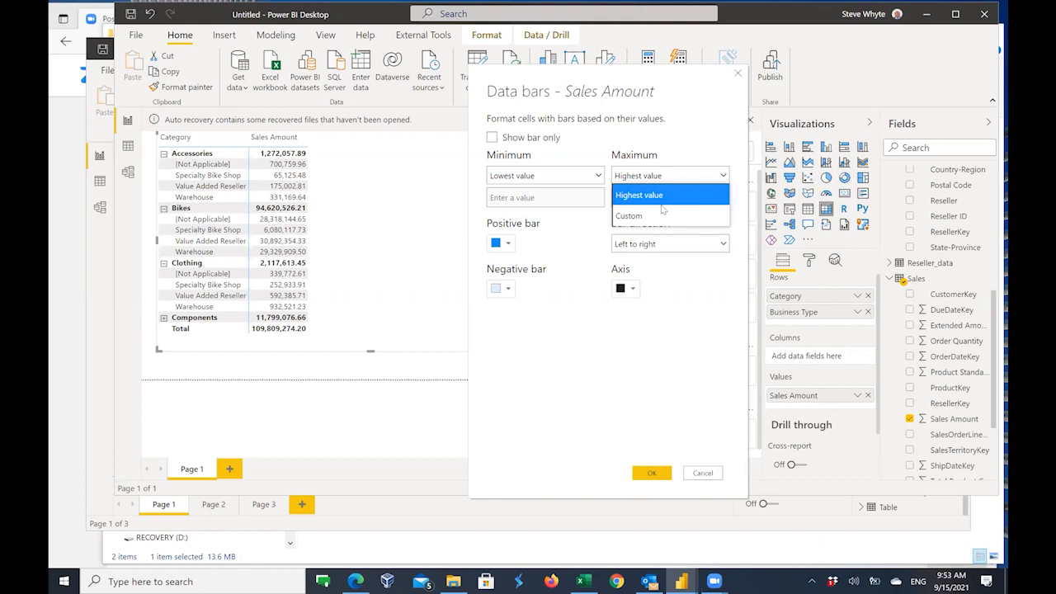
{"action": "left_click", "coordinate": [552, 373]}
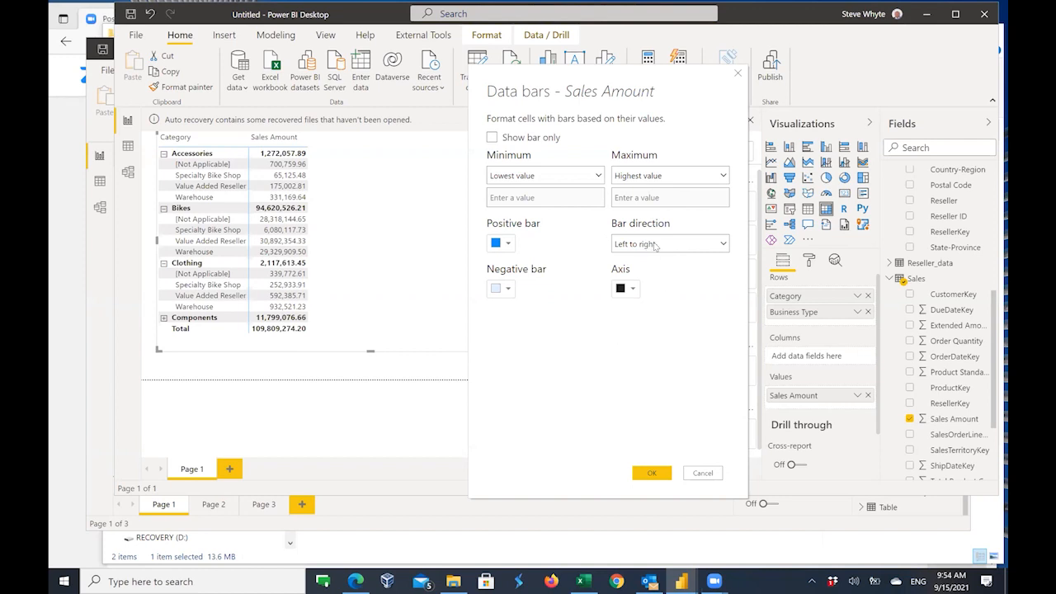
{"action": "left_click", "coordinate": [725, 245]}
{"action": "key", "text": "Down"}
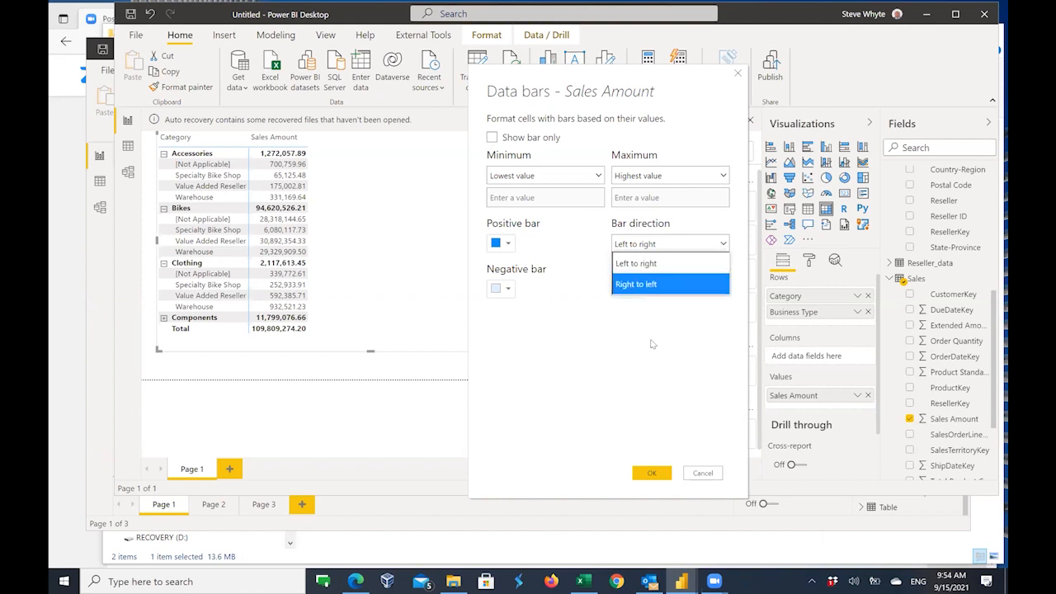
{"action": "left_click", "coordinate": [651, 344]}
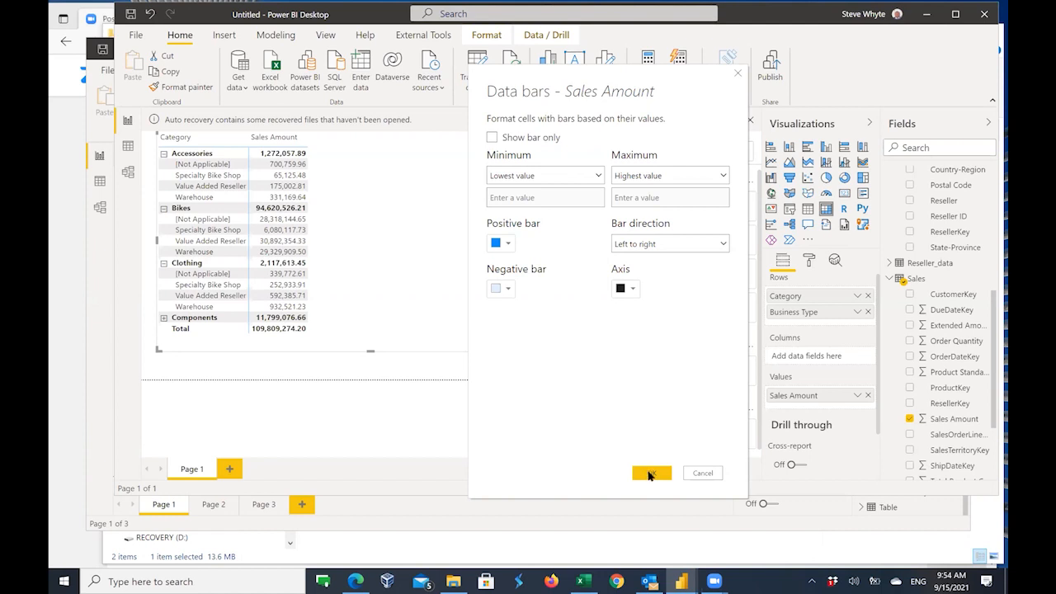
Step: Apply the default left-to-right data bars to Sales Amount, widen that column across most of the matrix, and deselect the visual
{"action": "left_click", "coordinate": [650, 474]}
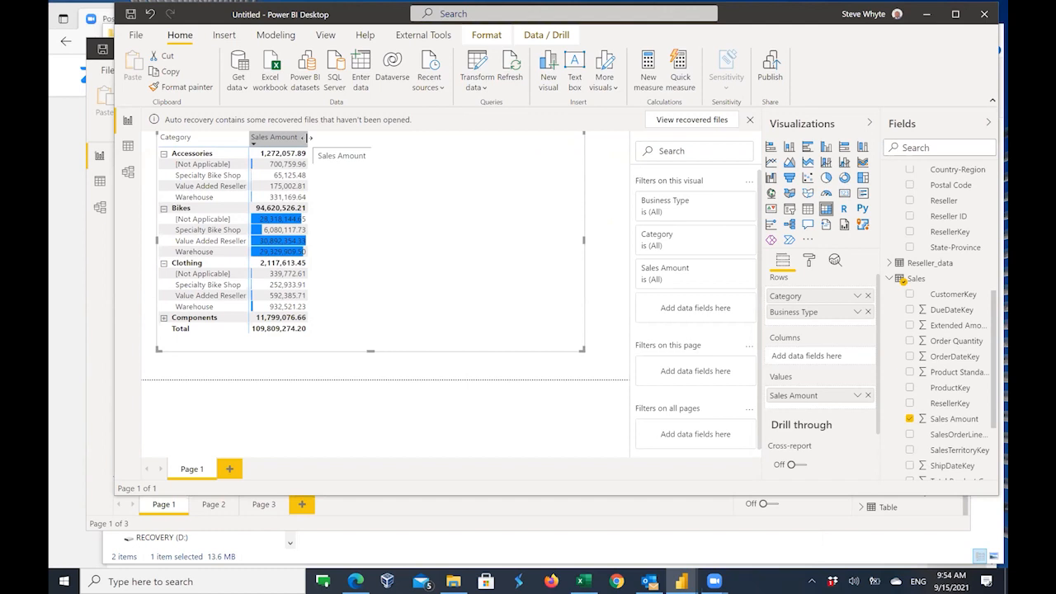
{"action": "left_click_drag", "start_coordinate": [308, 137], "coordinate": [515, 138]}
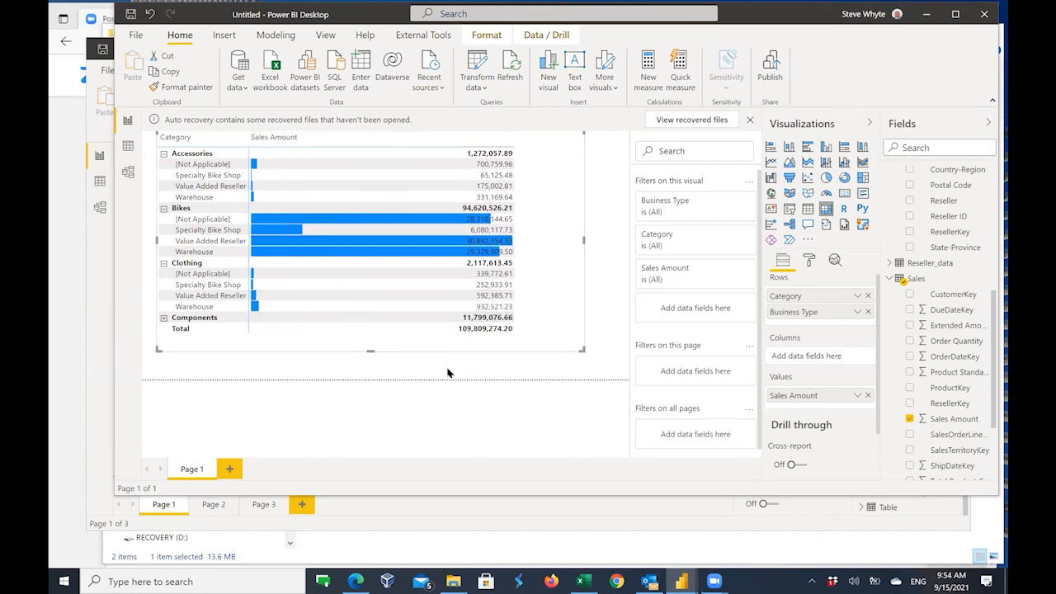
{"action": "left_click", "coordinate": [441, 432]}
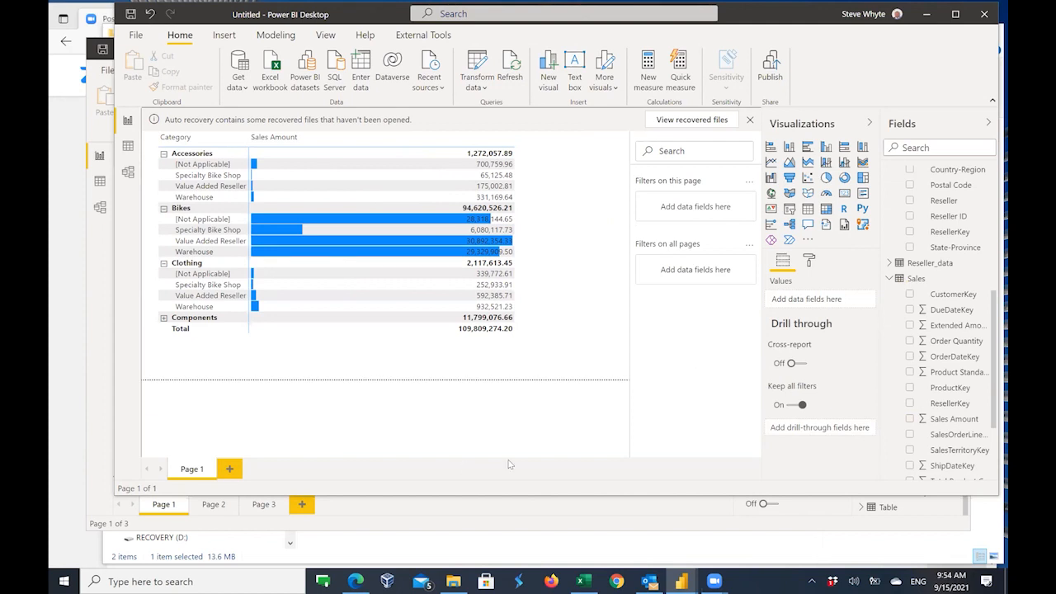
Step: Sort the matrix by Sales Amount in descending order
{"action": "left_click", "coordinate": [470, 297]}
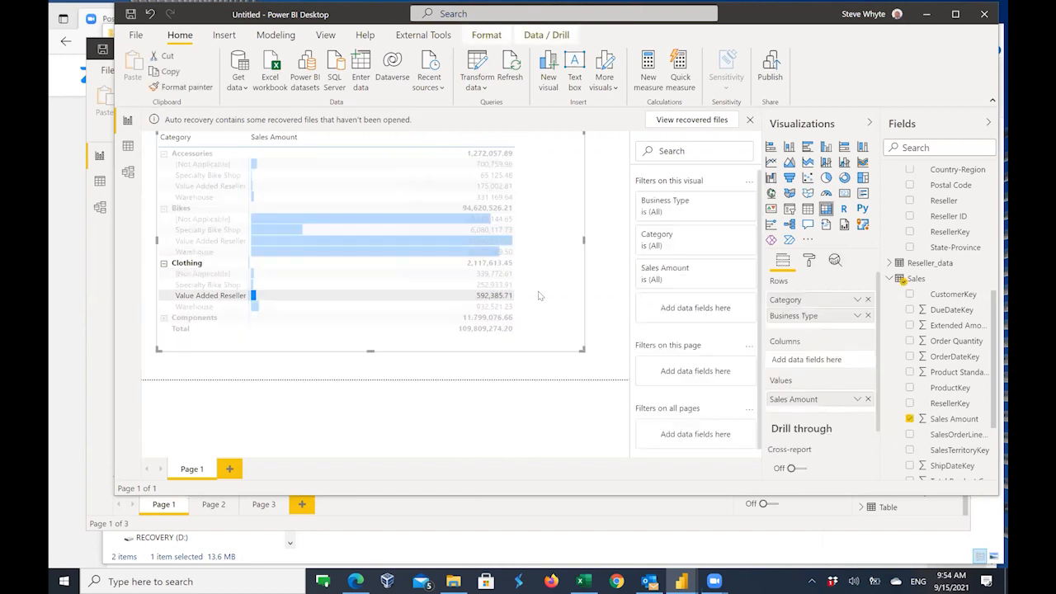
{"action": "left_click", "coordinate": [479, 138]}
{"action": "left_click", "coordinate": [572, 271]}
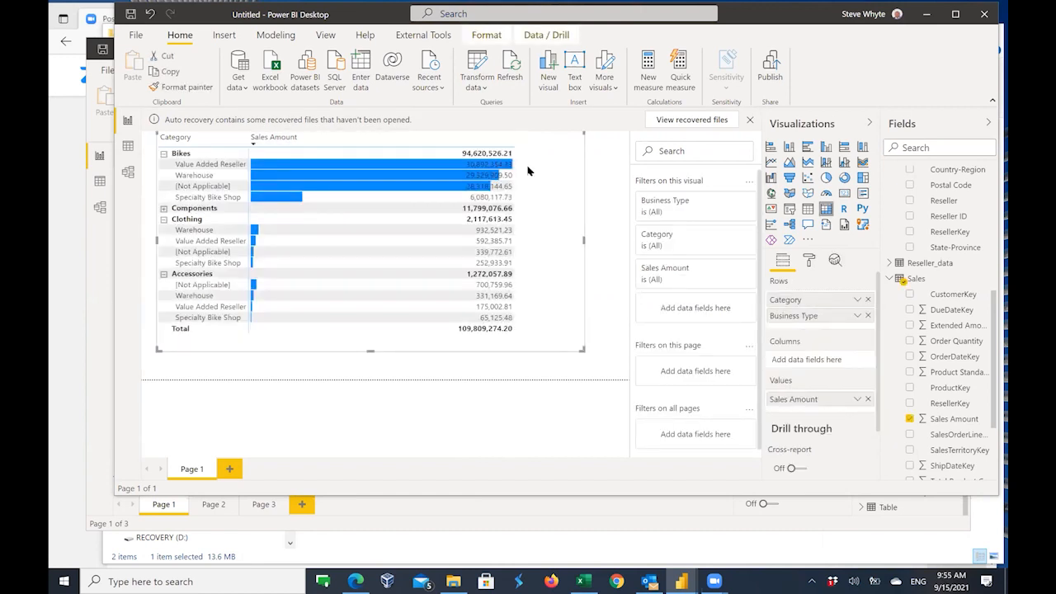
Step: Widen the Sales Amount column nearly to the matrix's edge and expand the Components category to show its business types
{"action": "left_click_drag", "start_coordinate": [515, 136], "coordinate": [568, 137]}
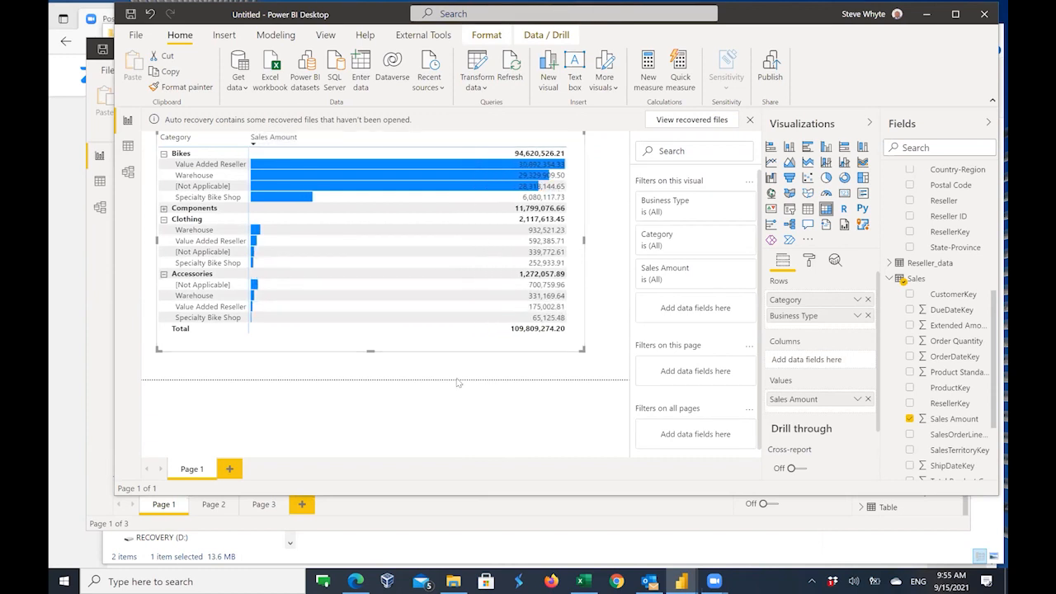
{"action": "left_click", "coordinate": [555, 454]}
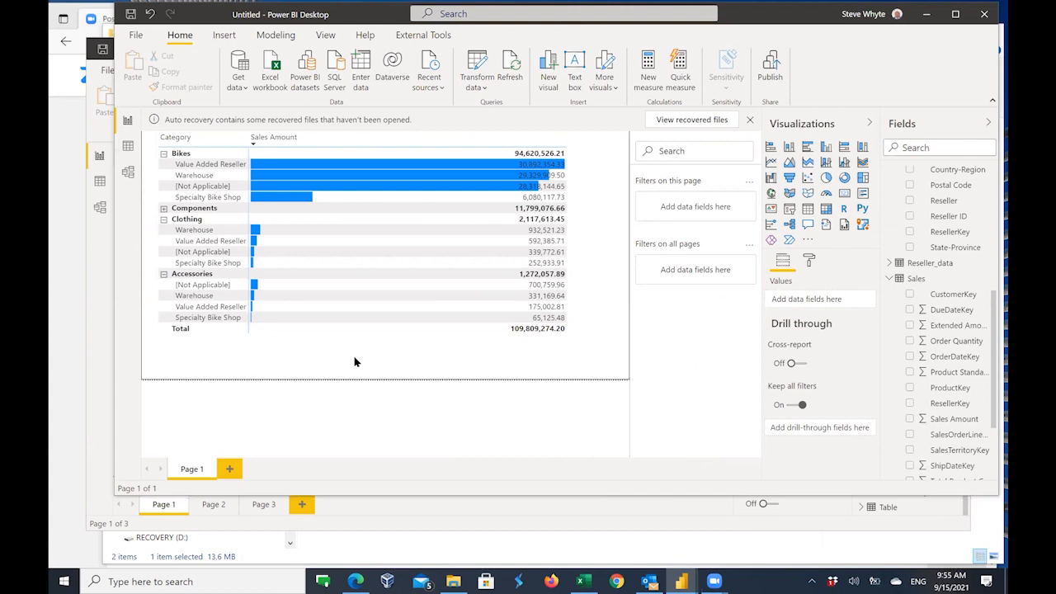
{"action": "left_click", "coordinate": [164, 209]}
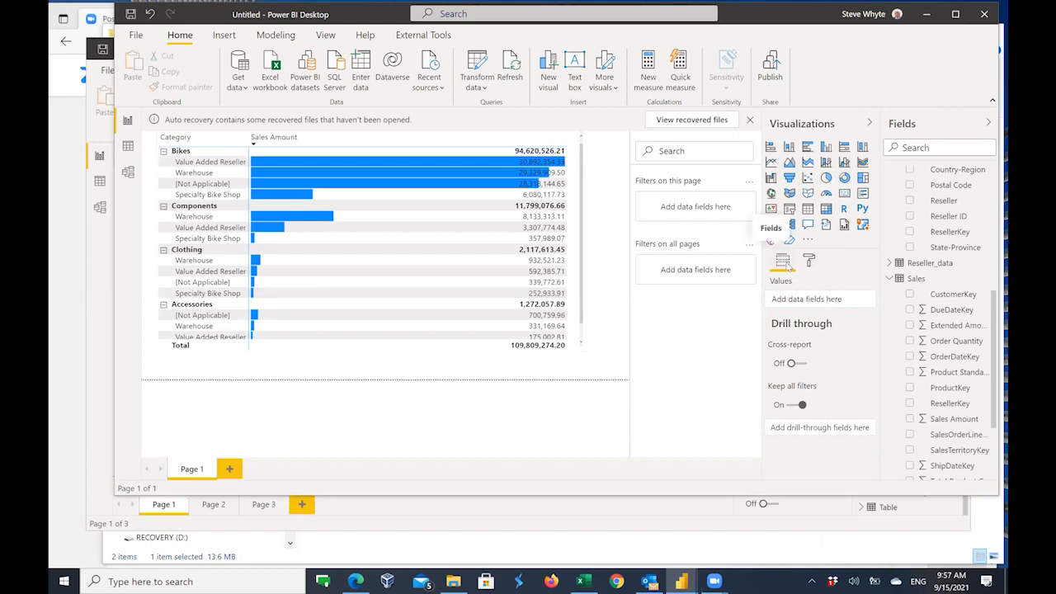
Step: Review the options for adding and removing conditional formatting on Sales Amount without changing them, and clear the matrix row selection
{"action": "left_click", "coordinate": [474, 316]}
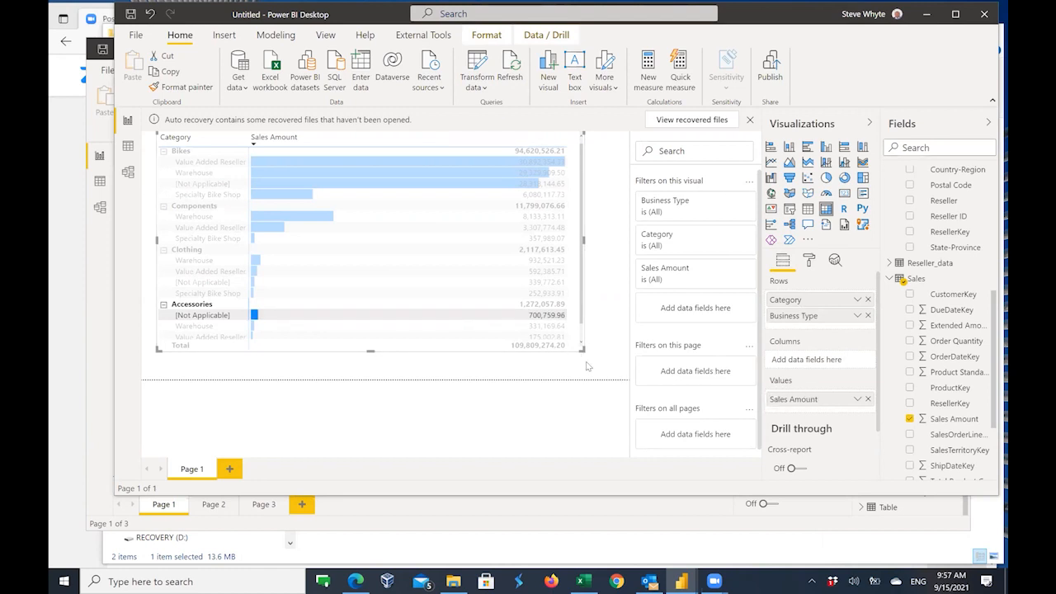
{"action": "left_click", "coordinate": [857, 401]}
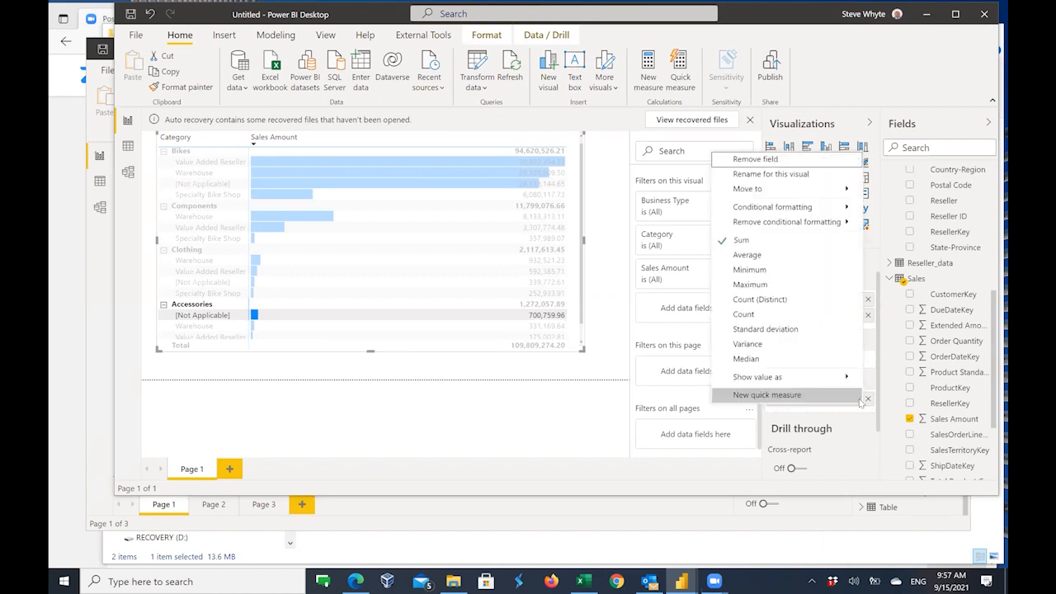
{"action": "mouse_move", "coordinate": [773, 211]}
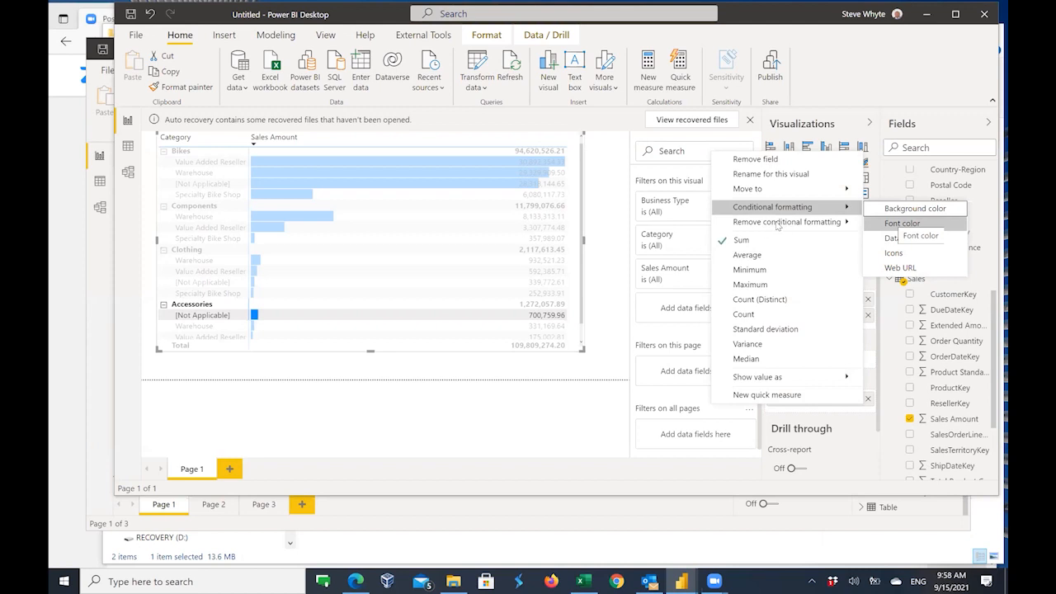
{"action": "mouse_move", "coordinate": [766, 229]}
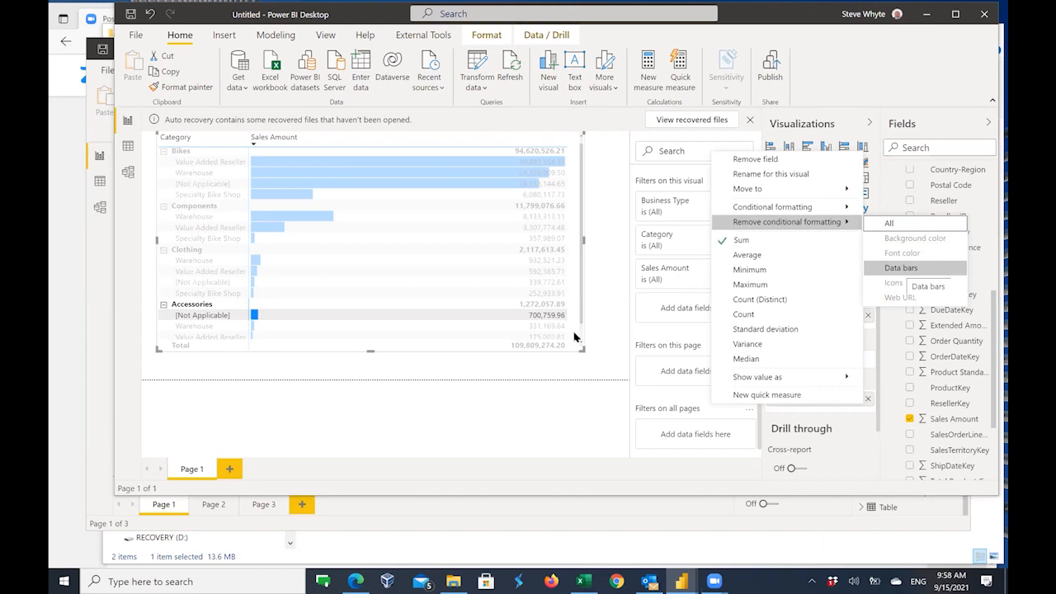
{"action": "left_click", "coordinate": [504, 373]}
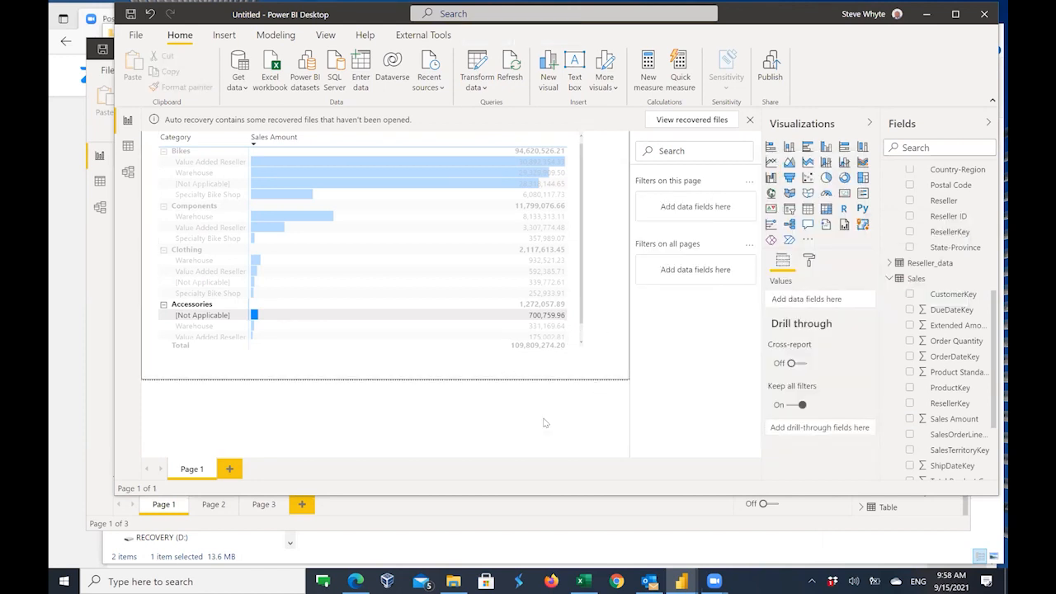
{"action": "left_click", "coordinate": [489, 347]}
{"action": "left_click", "coordinate": [508, 411]}
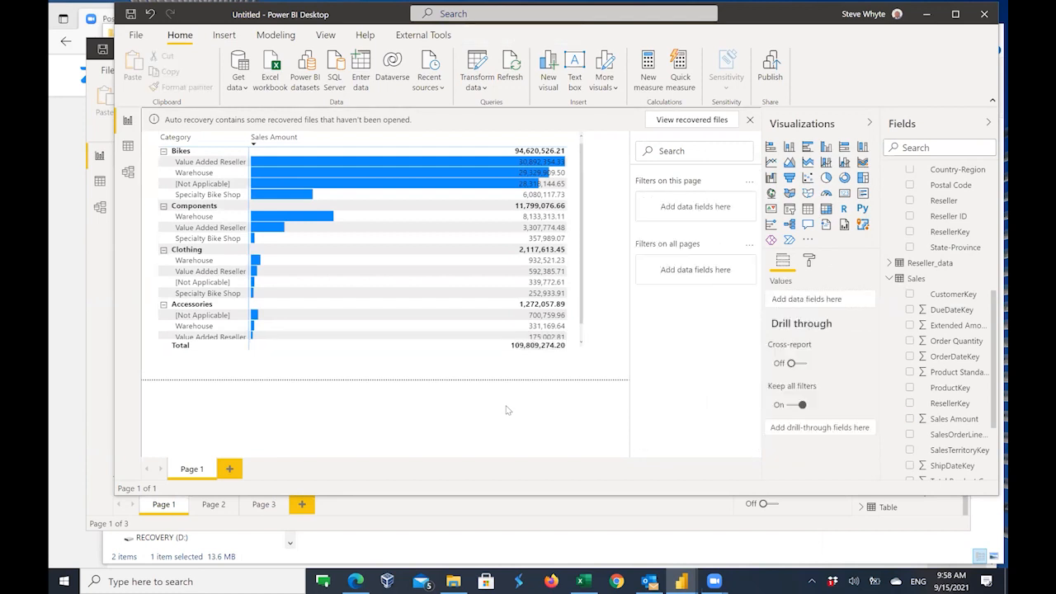